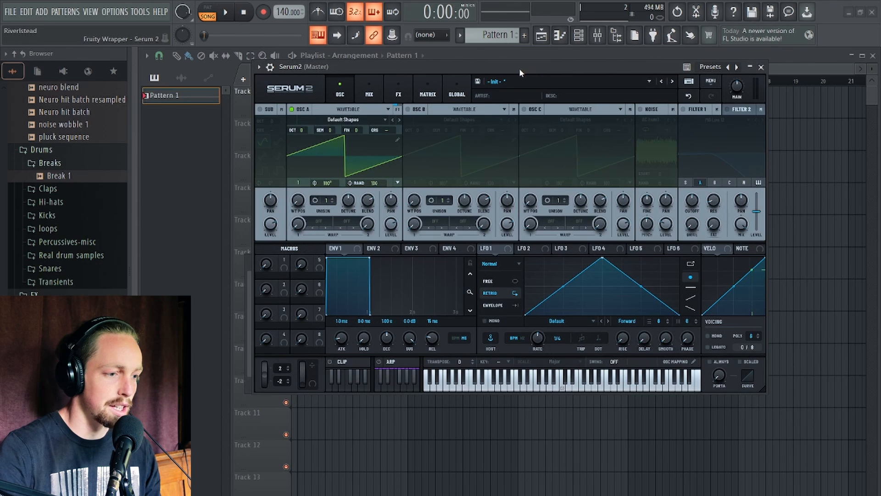
# Set Oscillator A's octave to -1 and its random phase amount to 0.
pyautogui.moveTo(519, 68); pyautogui.dragTo(542, 73)
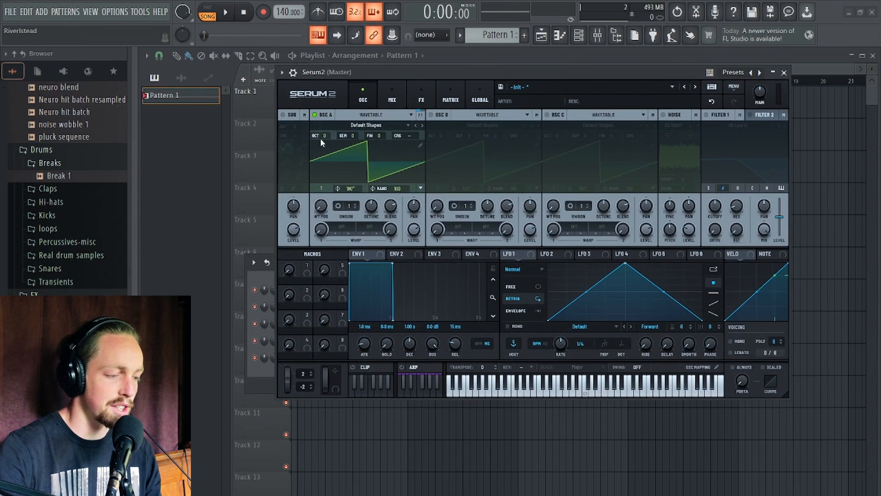
pyautogui.moveTo(277, 142); pyautogui.dragTo(276, 150)
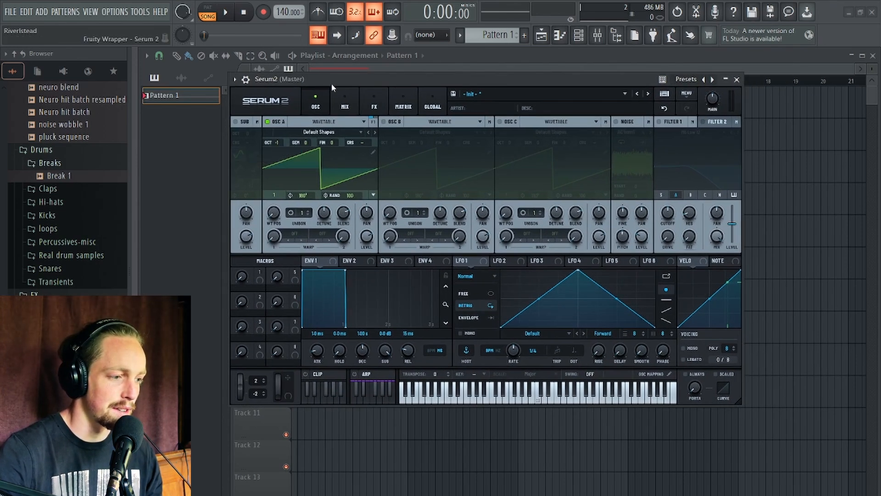
pyautogui.moveTo(332, 79); pyautogui.dragTo(334, 56)
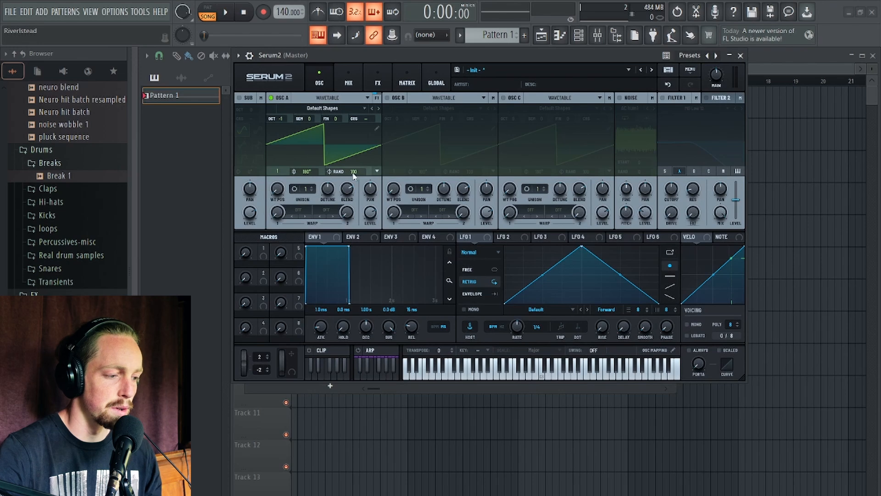
pyautogui.moveTo(354, 176); pyautogui.dragTo(343, 299)
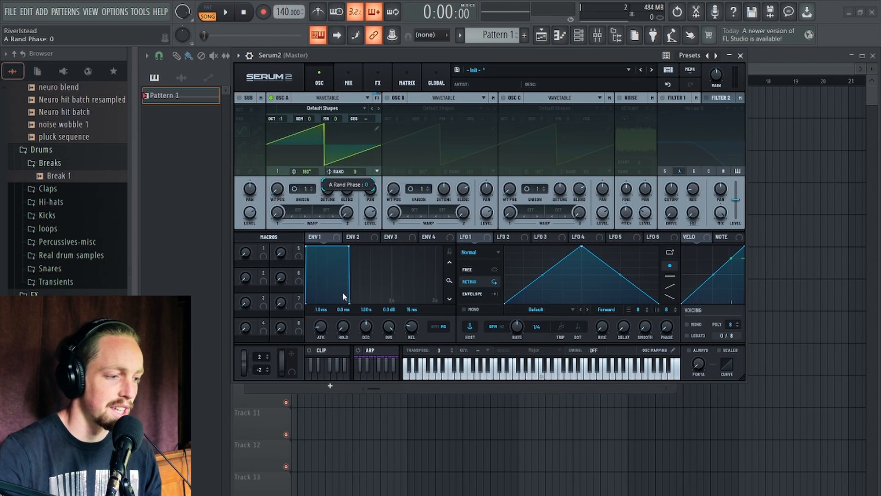
# Add points to reshape LFO 1 into a custom multi-peak shape and load it into Oscillator A's wavetable.
pyautogui.doubleClick(539, 265)
pyautogui.moveTo(538, 265); pyautogui.dragTo(515, 287)
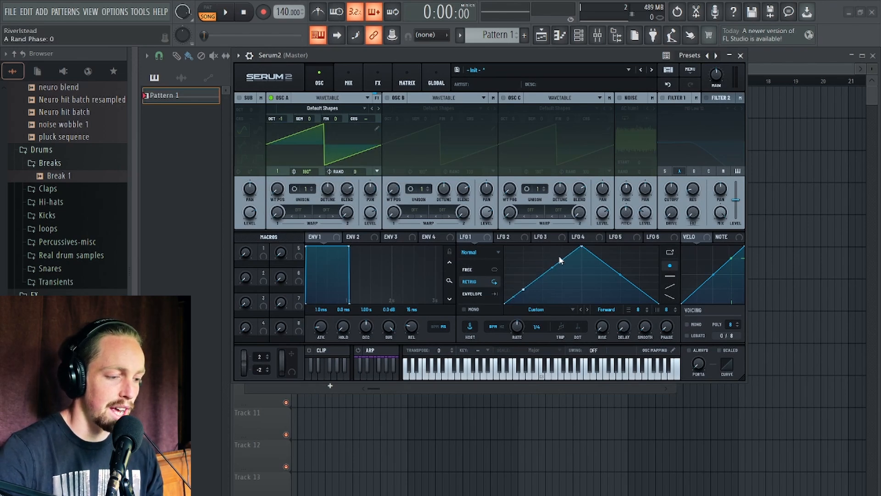
pyautogui.doubleClick(543, 249)
pyautogui.doubleClick(563, 283)
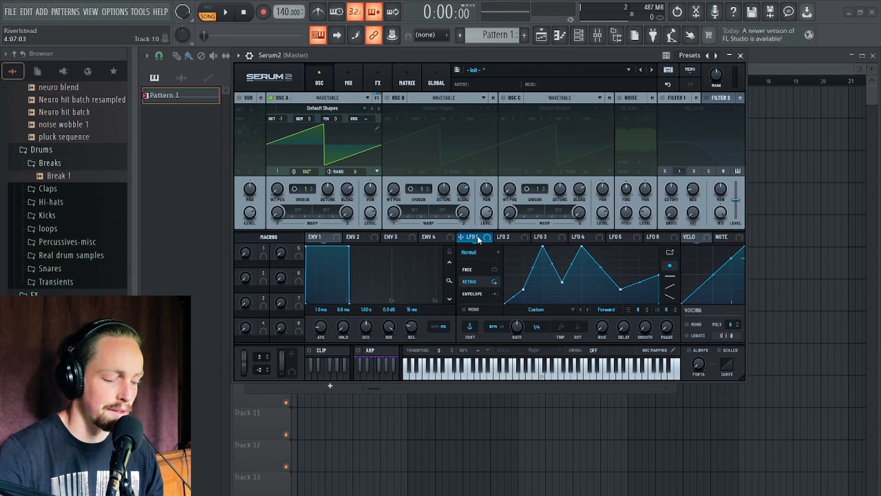
pyautogui.moveTo(477, 235); pyautogui.dragTo(317, 137)
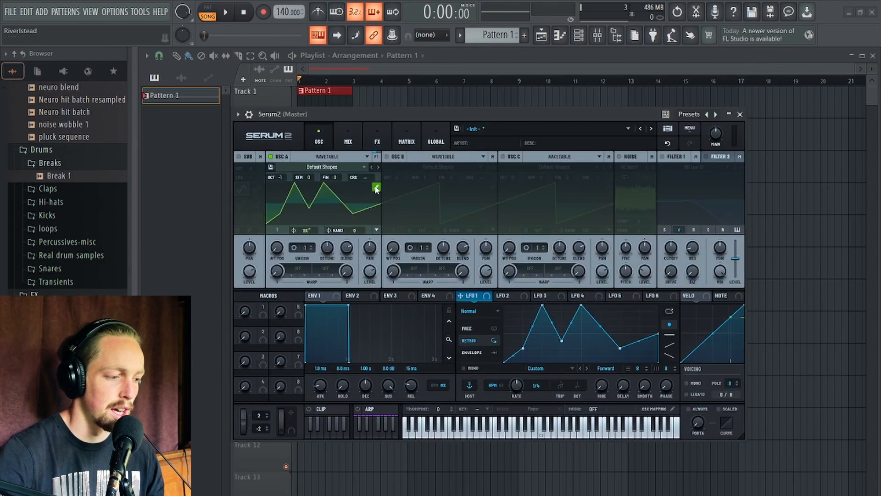
# In the wavetable editor, remove all frames except the selected one, add a second frame, and close the editor.
pyautogui.click(375, 188)
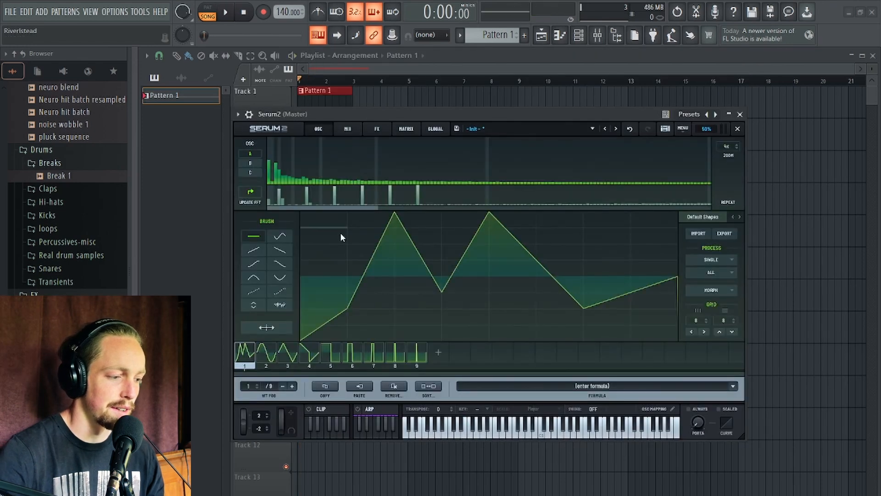
pyautogui.click(393, 388)
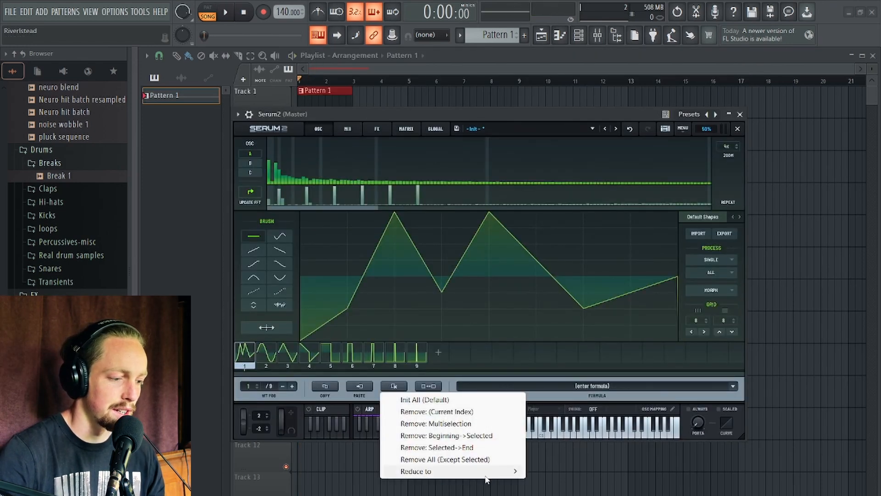
pyautogui.click(457, 459)
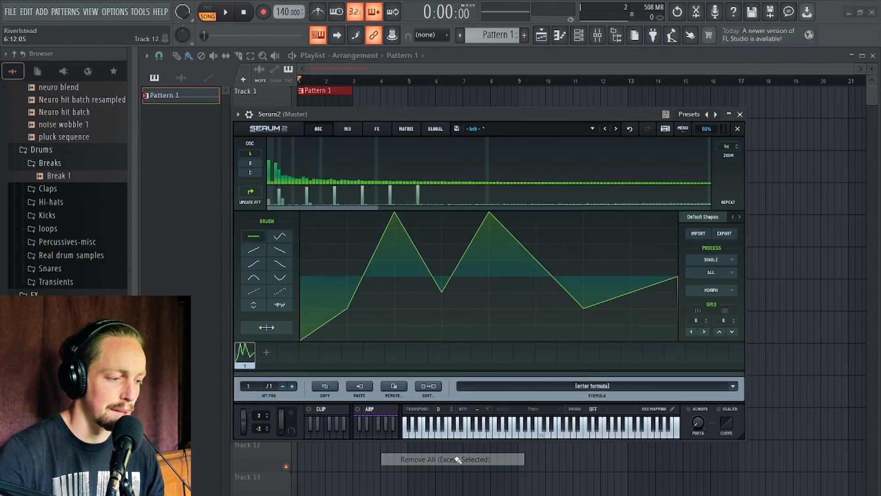
pyautogui.click(264, 352)
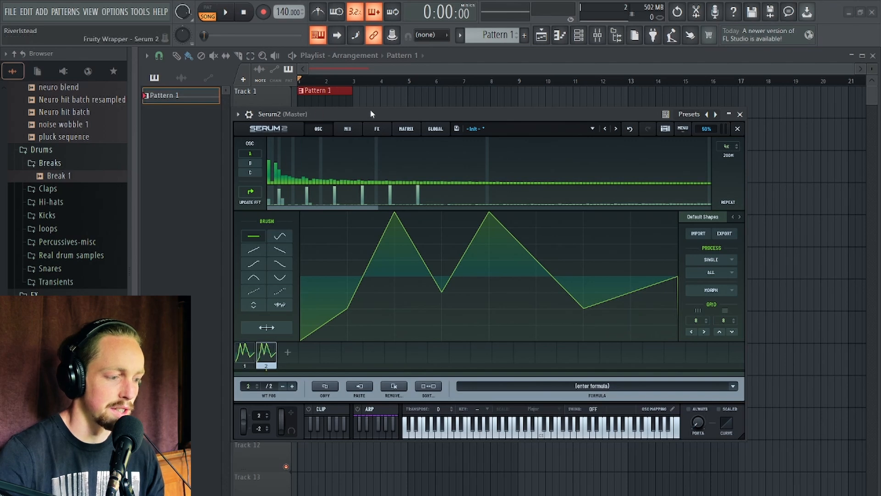
pyautogui.moveTo(371, 113); pyautogui.dragTo(368, 63)
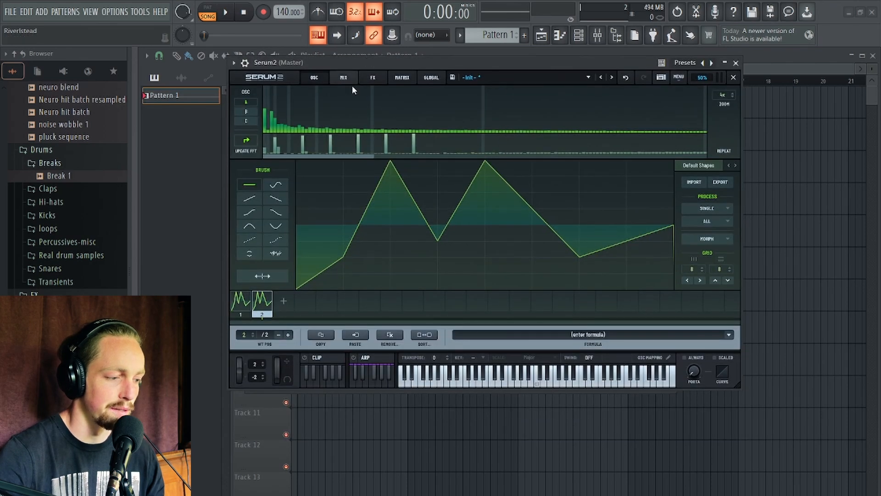
pyautogui.click(734, 79)
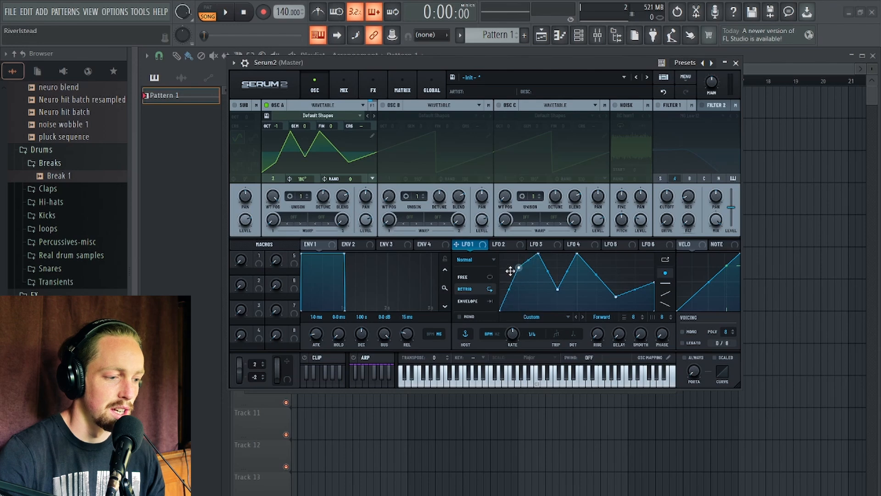
# Reshape LFO 1 into a curved dip-and-bump shape and load it into Oscillator A's wavetable as the new frame.
pyautogui.moveTo(557, 290); pyautogui.dragTo(576, 295)
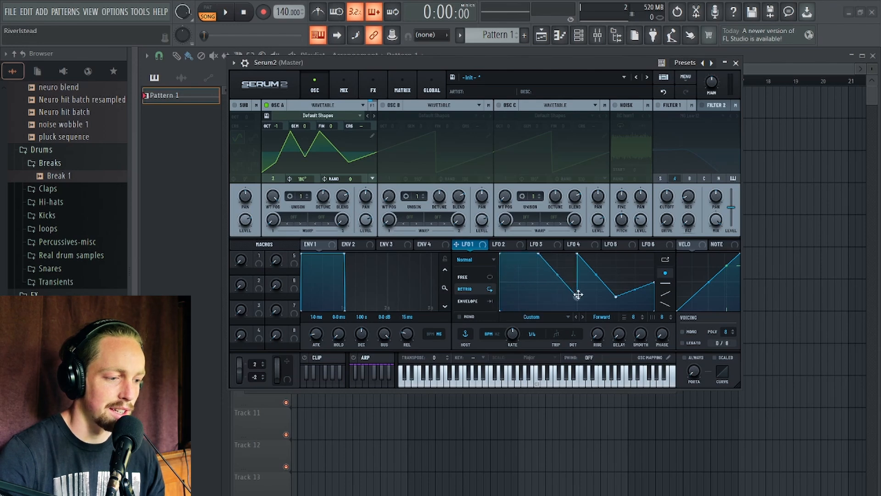
pyautogui.moveTo(577, 254); pyautogui.dragTo(646, 304)
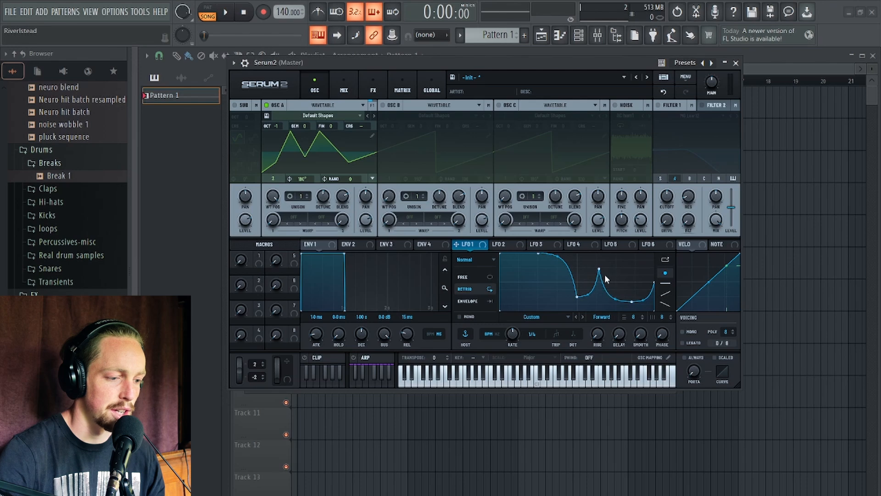
pyautogui.moveTo(599, 269)
pyautogui.mouseDown()
pyautogui.moveTo(595, 259)
pyautogui.moveTo(603, 257)
pyautogui.mouseUp()
pyautogui.moveTo(652, 284); pyautogui.dragTo(654, 255)
pyautogui.moveTo(631, 301); pyautogui.dragTo(630, 280)
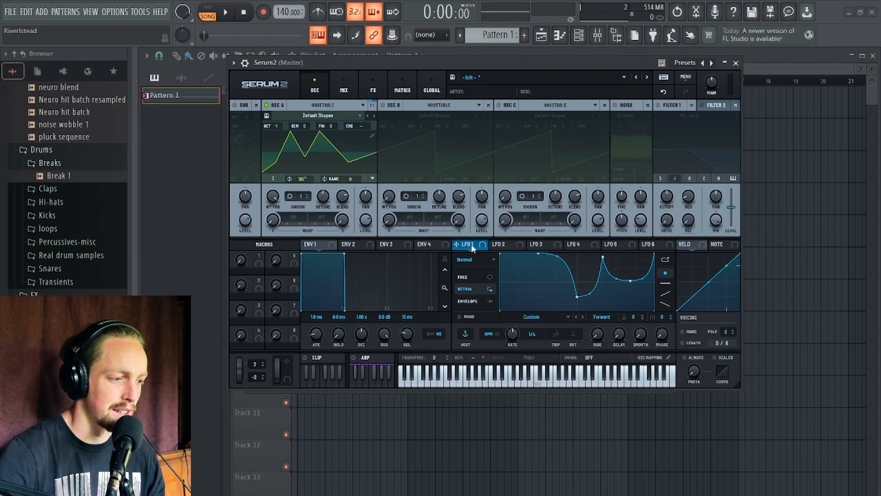
pyautogui.moveTo(473, 248); pyautogui.dragTo(338, 165)
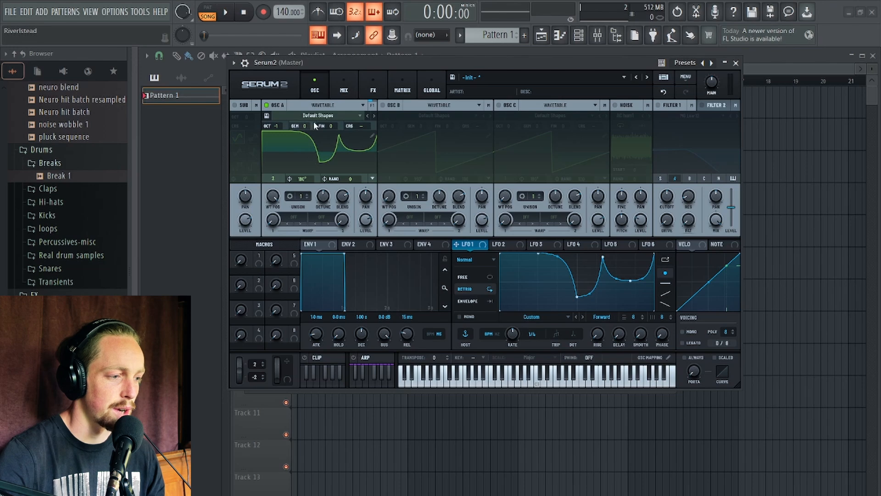
# Enable Smooth Interpolation on Oscillator A's WT Pos knob and set the wavetable position to 2.
pyautogui.rightClick(273, 199)
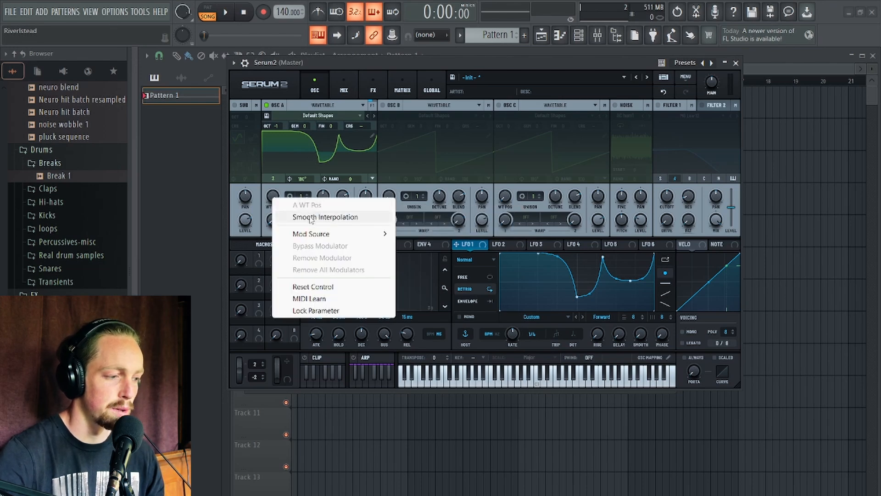
pyautogui.click(310, 218)
pyautogui.moveTo(273, 201); pyautogui.dragTo(274, 220)
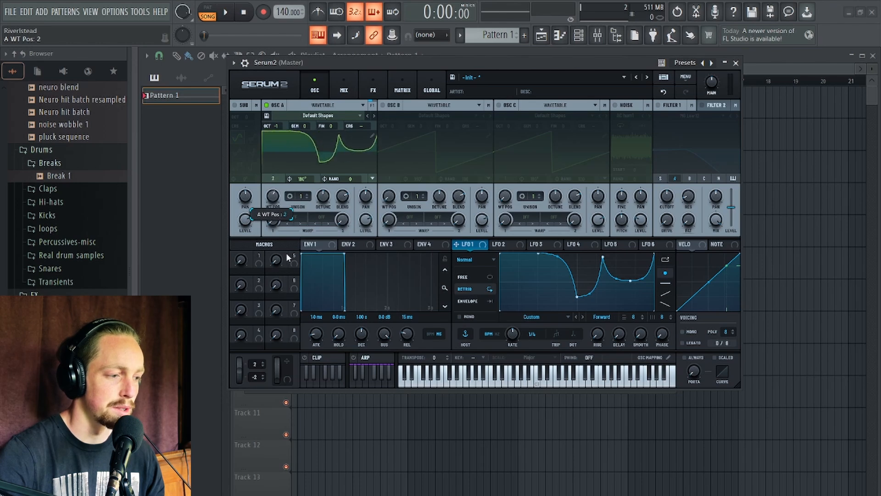
# Shape LFO 3 into a rising ramp, switch it to Envelope mode, and set its rate to bar.
pyautogui.click(541, 244)
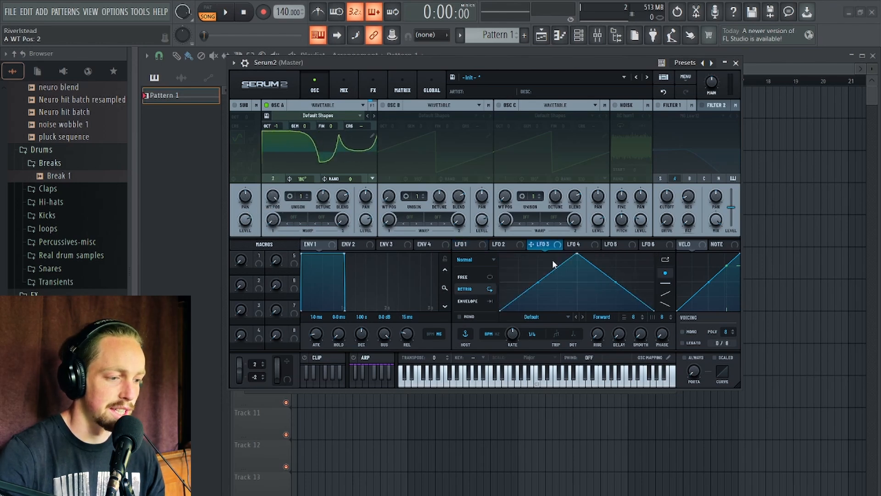
pyautogui.moveTo(575, 255); pyautogui.dragTo(668, 196)
pyautogui.click(469, 302)
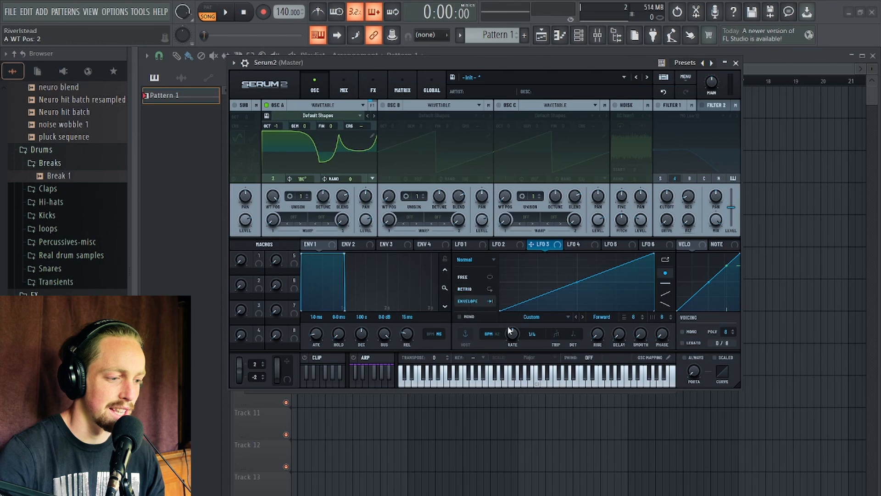
pyautogui.moveTo(514, 332); pyautogui.dragTo(511, 349)
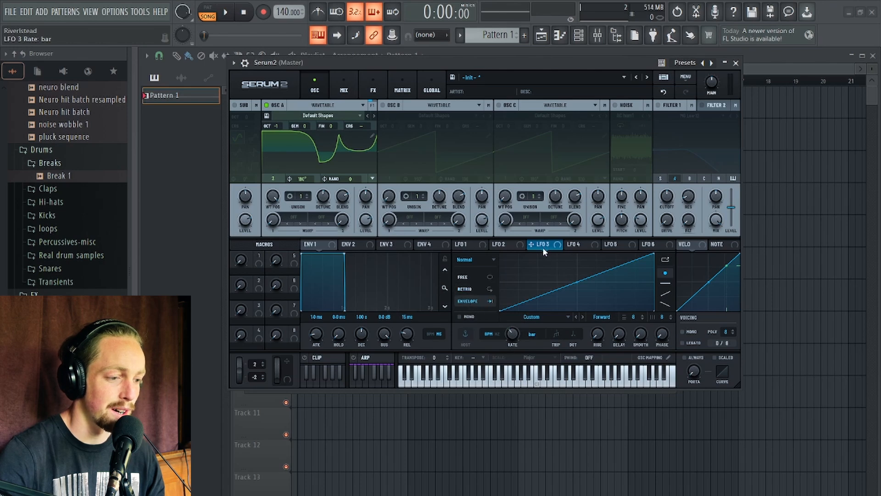
# Assign LFO 3 to Oscillator A's wavetable position and briefly play the pattern to preview it.
pyautogui.moveTo(542, 246); pyautogui.dragTo(261, 127)
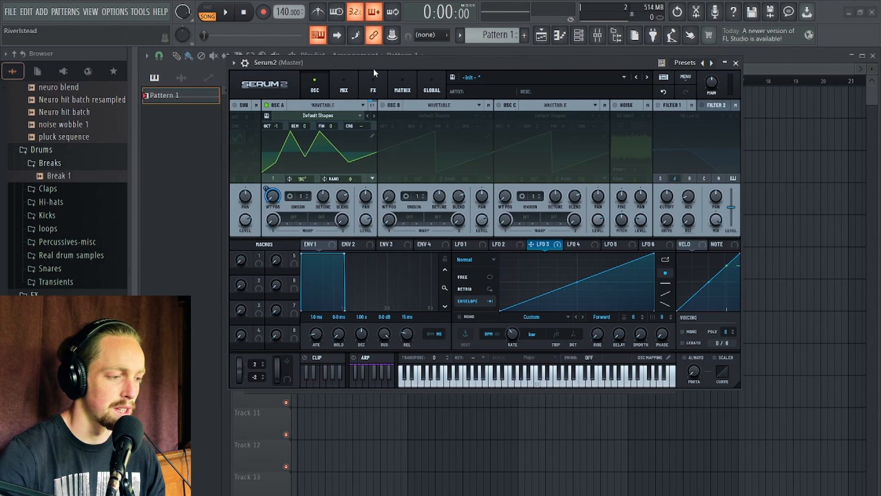
pyautogui.press('space')
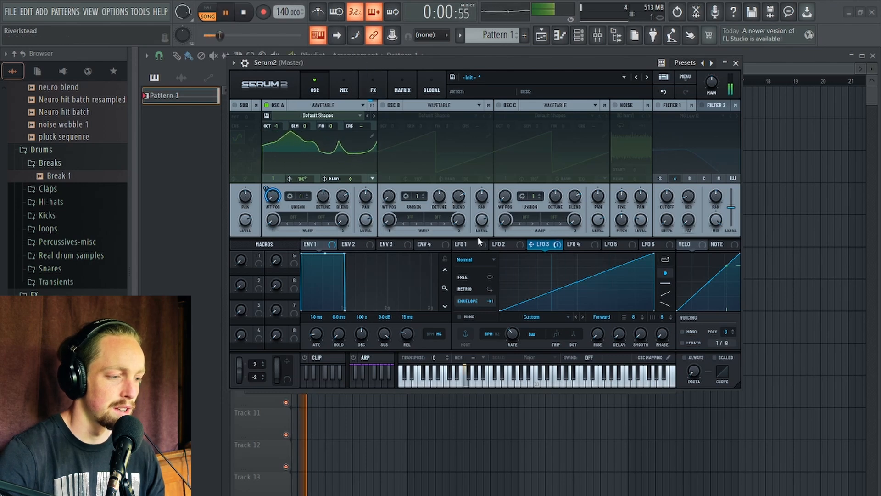
pyautogui.press('space')
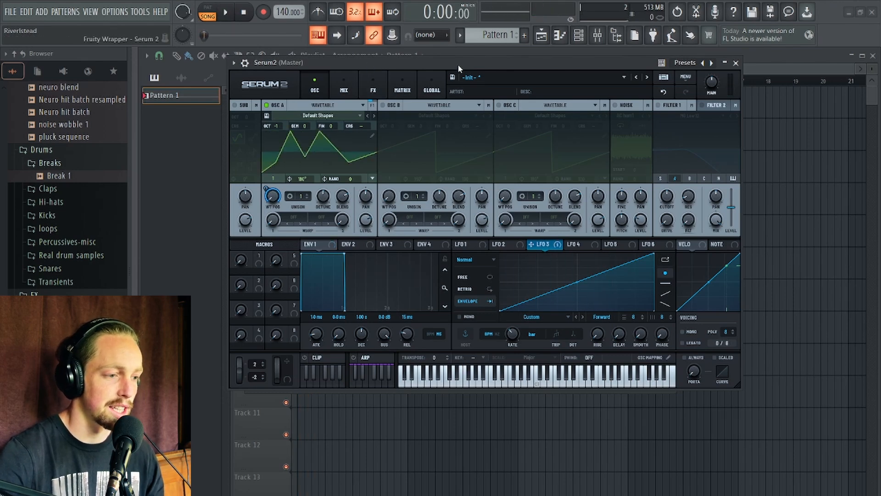
# Load the 'dirty bass 6' sample from the Bass One shots folder into Oscillator A's wavetable.
pyautogui.moveTo(460, 63)
pyautogui.mouseDown()
pyautogui.moveTo(474, 91)
pyautogui.moveTo(455, 72)
pyautogui.mouseUp()
pyautogui.moveTo(367, 76); pyautogui.dragTo(377, 106)
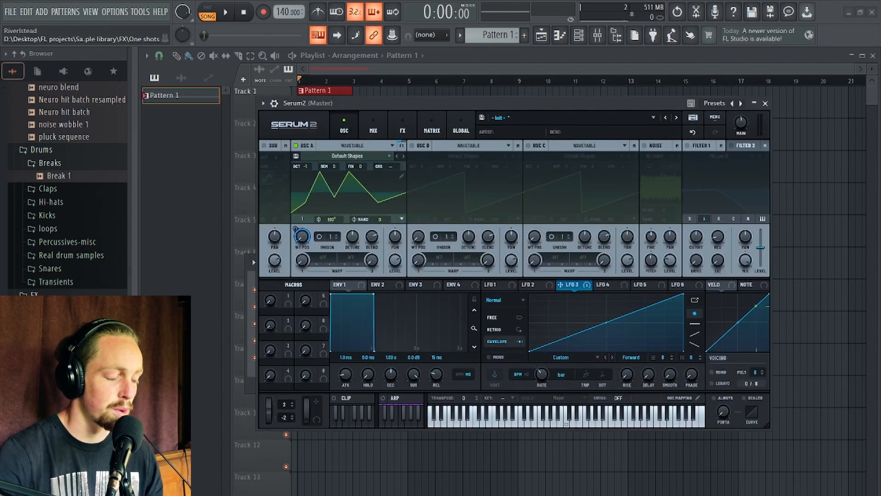
pyautogui.scroll(3, 65, 184)
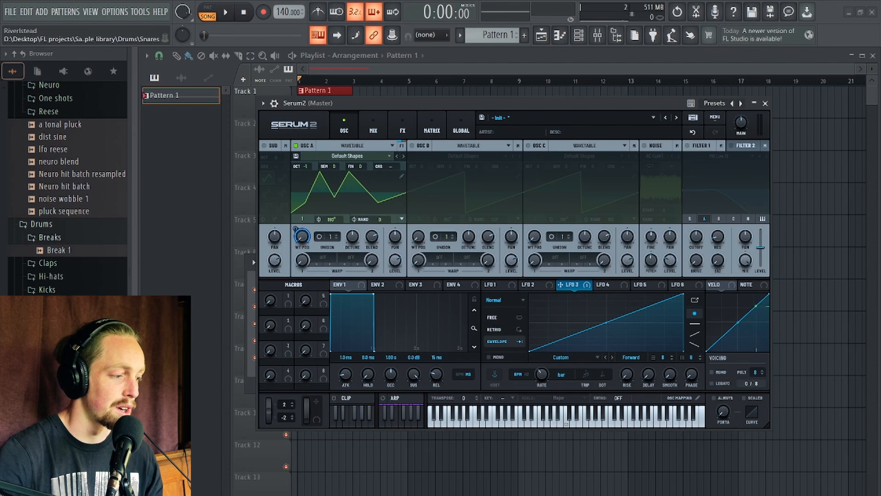
pyautogui.scroll(6, 68, 188)
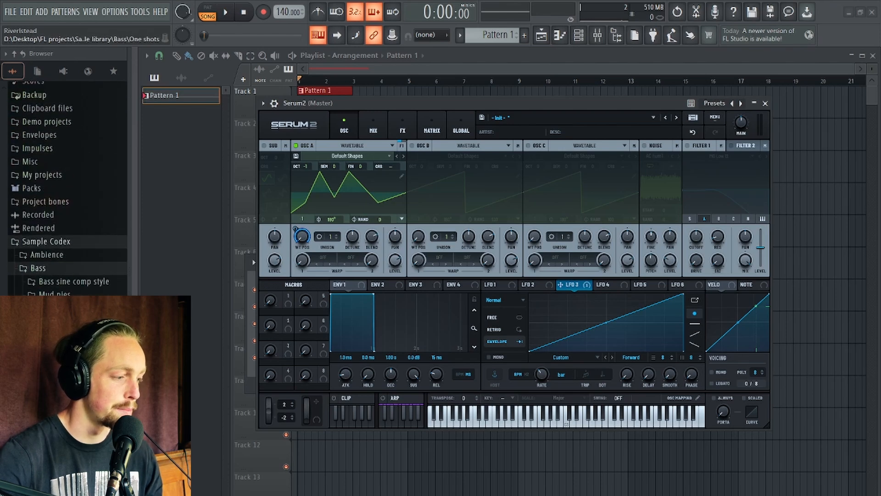
pyautogui.click(64, 320)
pyautogui.click(77, 227)
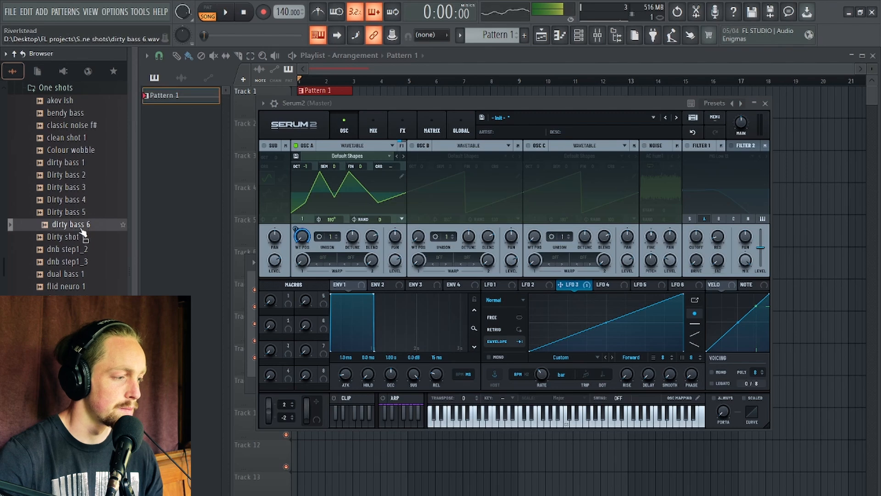
pyautogui.moveTo(82, 232); pyautogui.dragTo(370, 172)
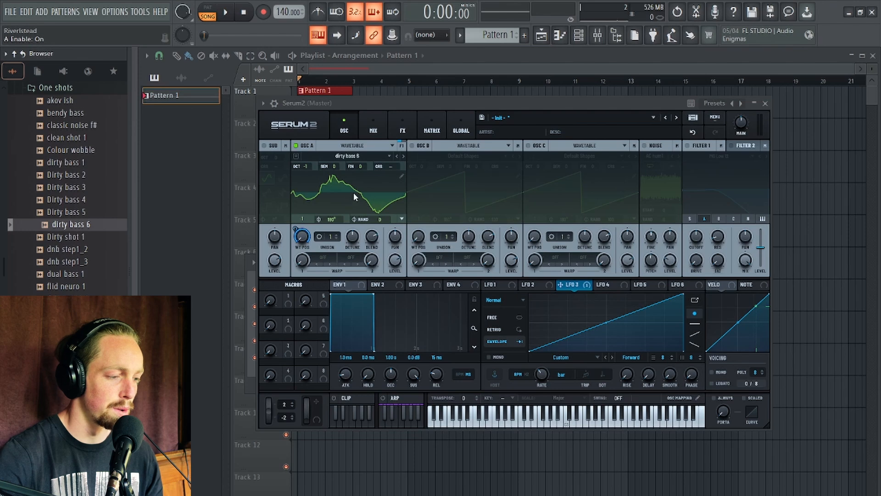
# Preview the sound by playing the pattern, then set LFO 3's rate to 2 bar.
pyautogui.moveTo(391, 103); pyautogui.dragTo(423, 78)
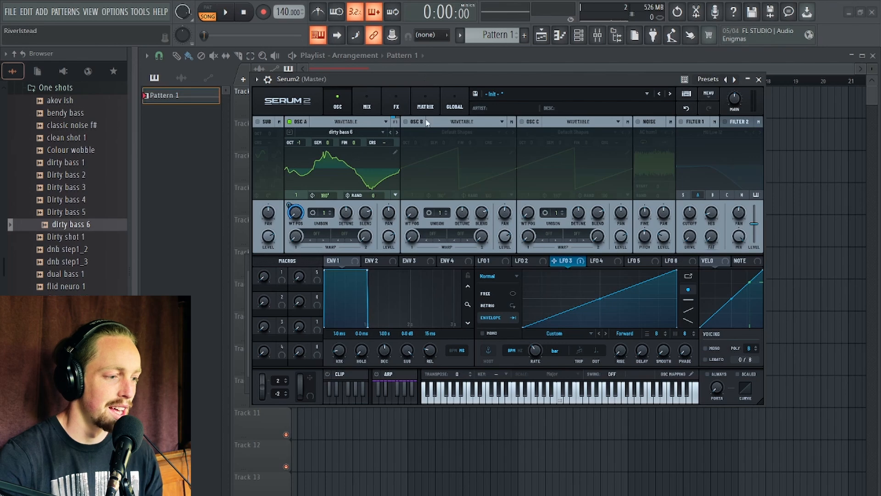
pyautogui.moveTo(474, 75); pyautogui.dragTo(465, 95)
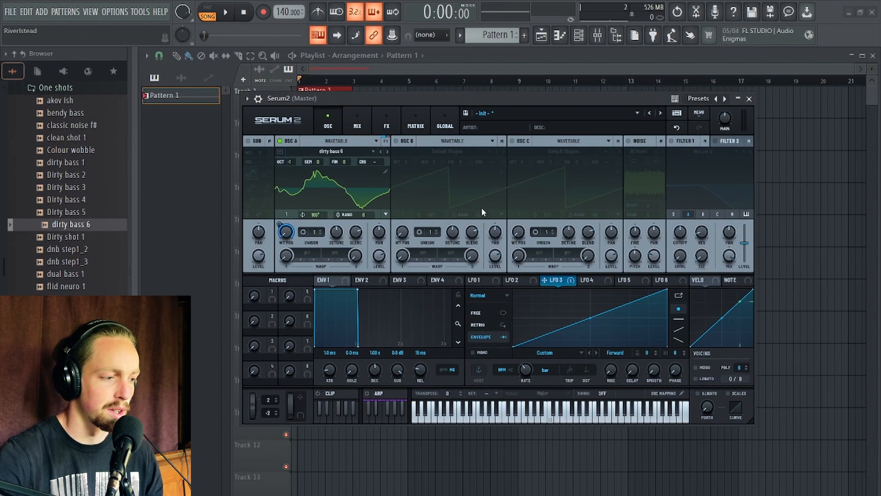
pyautogui.press('space')
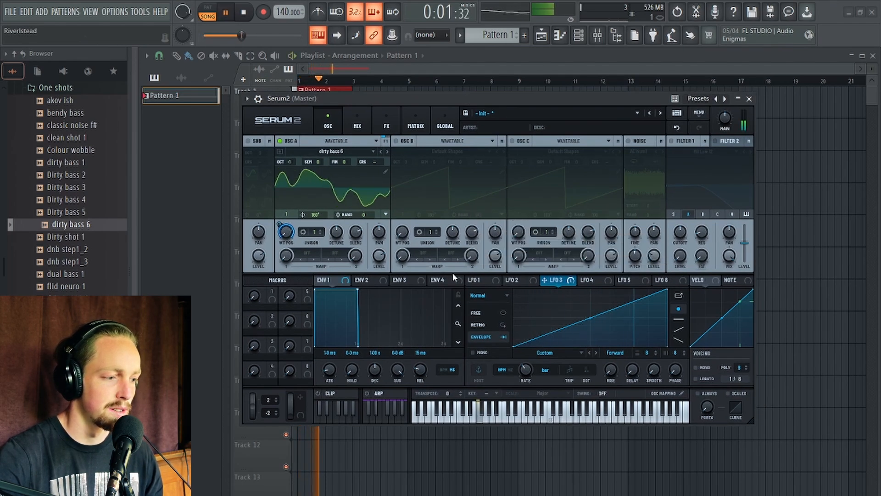
pyautogui.press('space')
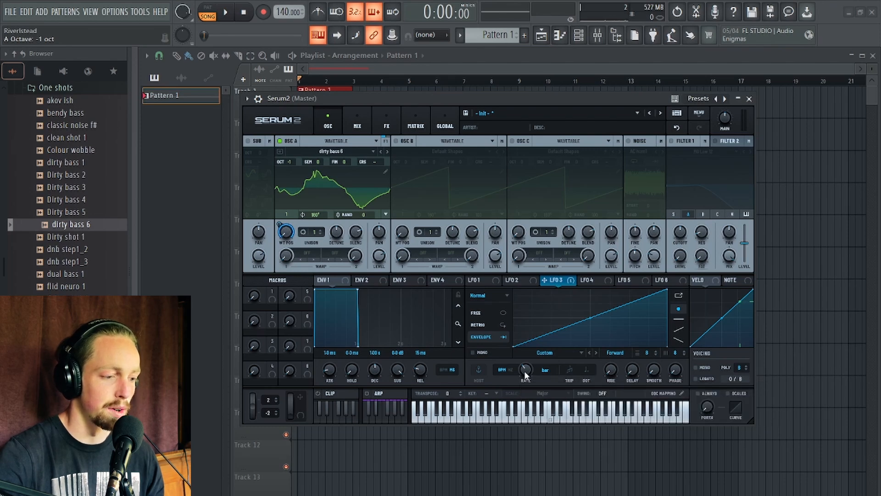
pyautogui.moveTo(528, 374); pyautogui.dragTo(524, 379)
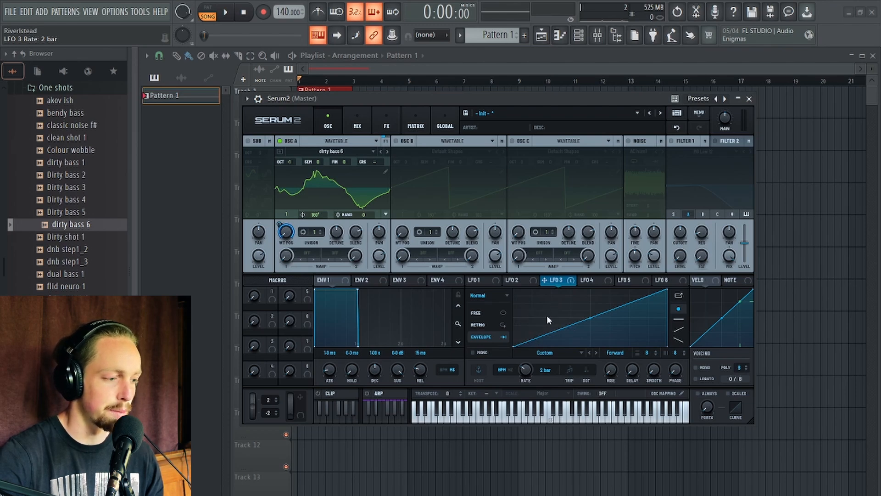
# Preview the pattern, then drop the 'dirty bass 6' sample onto Oscillator A's wavetable again and replay it.
pyautogui.press('space')
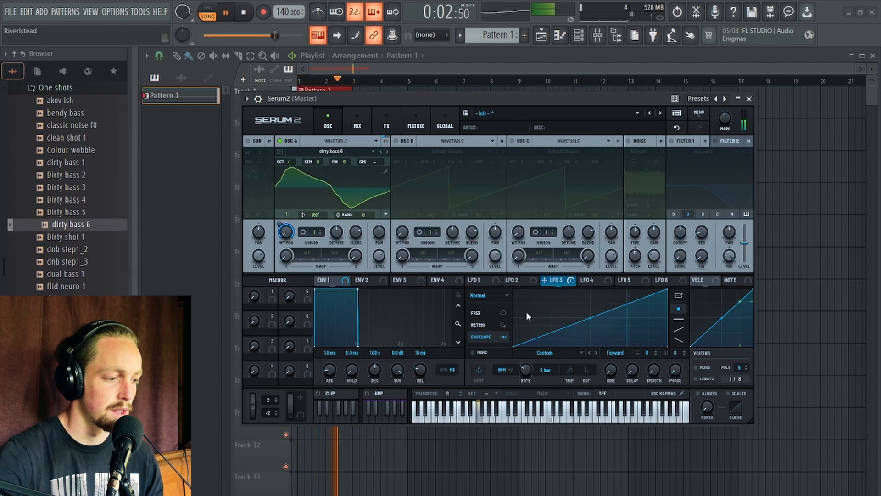
pyautogui.press('space')
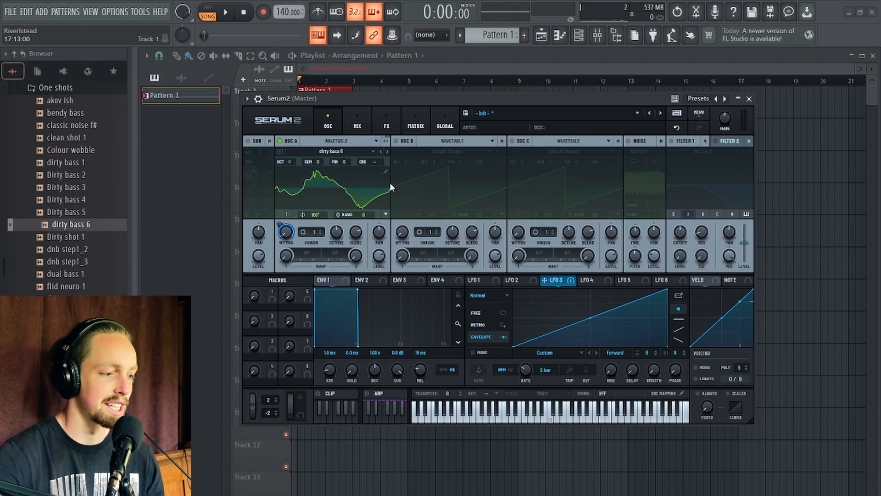
pyautogui.moveTo(394, 97)
pyautogui.mouseDown()
pyautogui.moveTo(433, 83)
pyautogui.moveTo(406, 89)
pyautogui.moveTo(393, 105)
pyautogui.mouseUp()
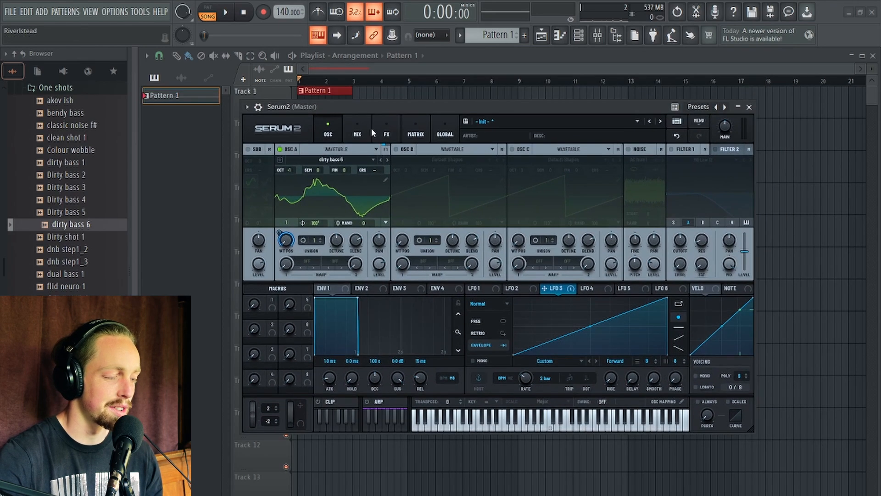
pyautogui.moveTo(82, 224); pyautogui.dragTo(353, 191)
pyautogui.press('space')
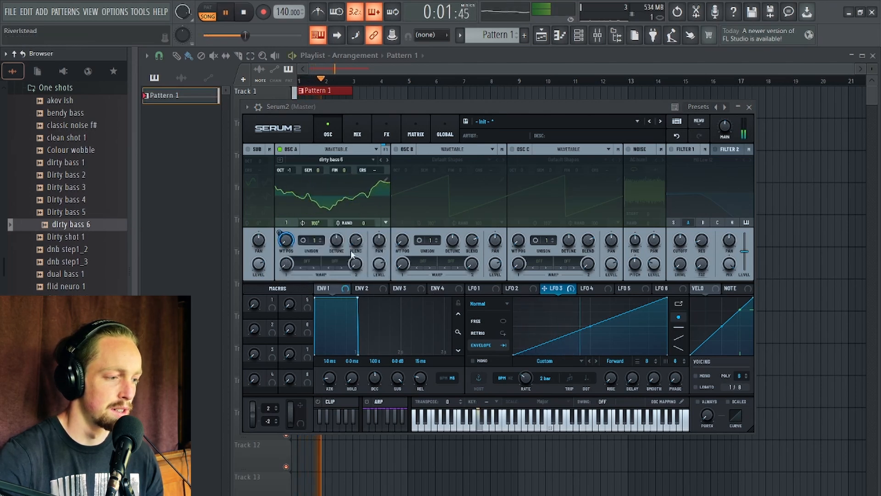
pyautogui.press('space')
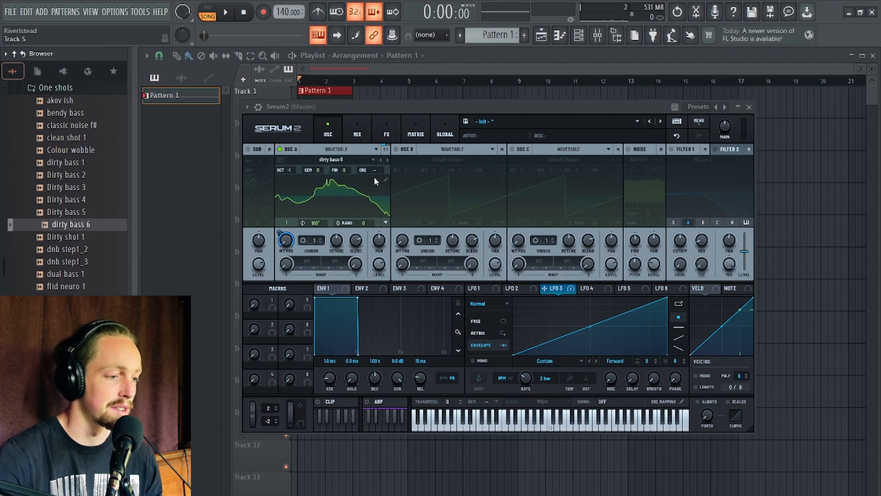
# Reload 'dirty bass 6' into Oscillator A's wavetable a few more times, previewing each version with playback.
pyautogui.moveTo(77, 225); pyautogui.dragTo(368, 208)
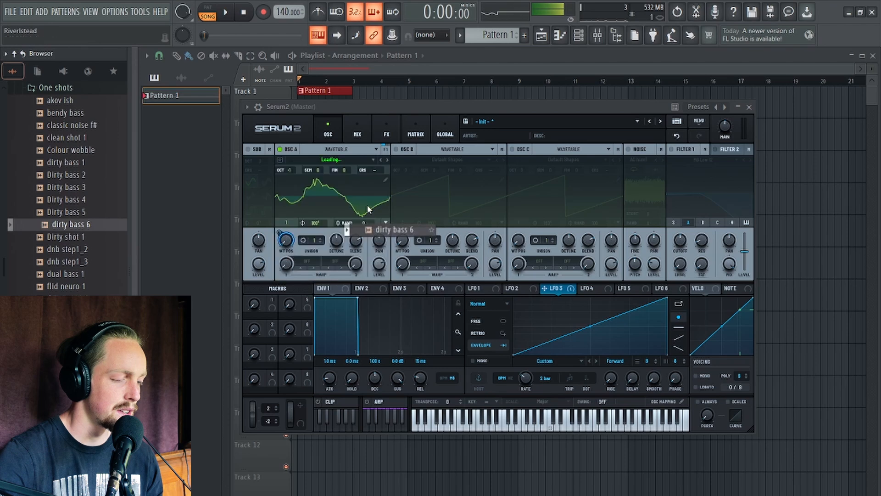
pyautogui.moveTo(345, 112); pyautogui.dragTo(340, 101)
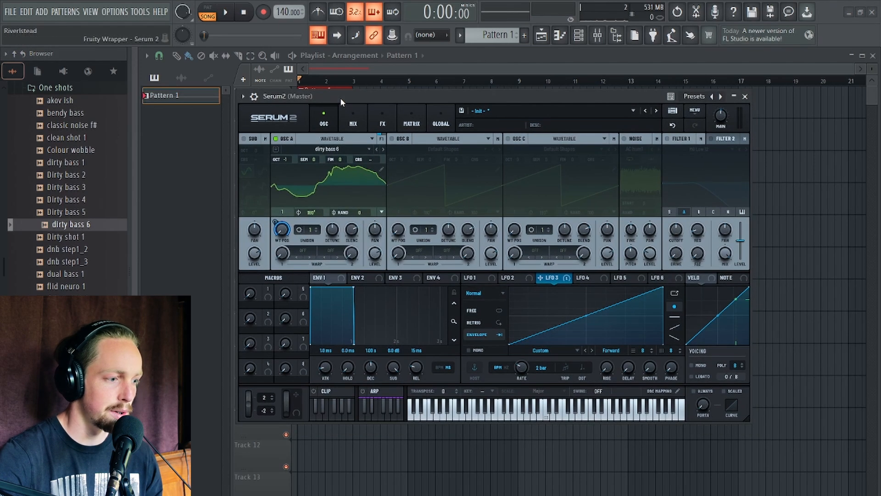
pyautogui.press('space')
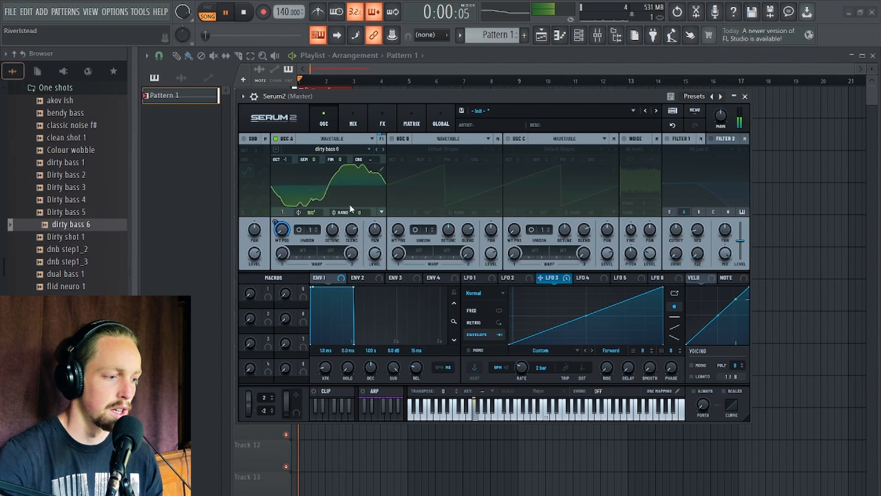
pyautogui.press('space')
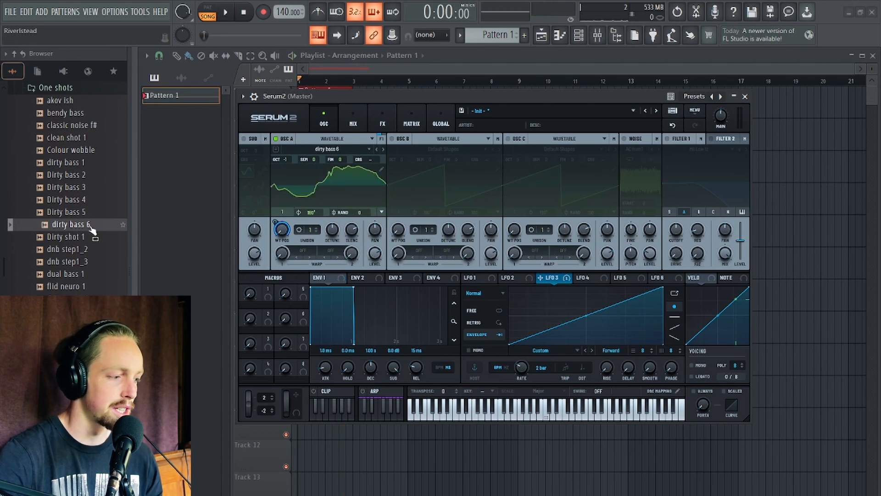
pyautogui.moveTo(92, 228); pyautogui.dragTo(364, 211)
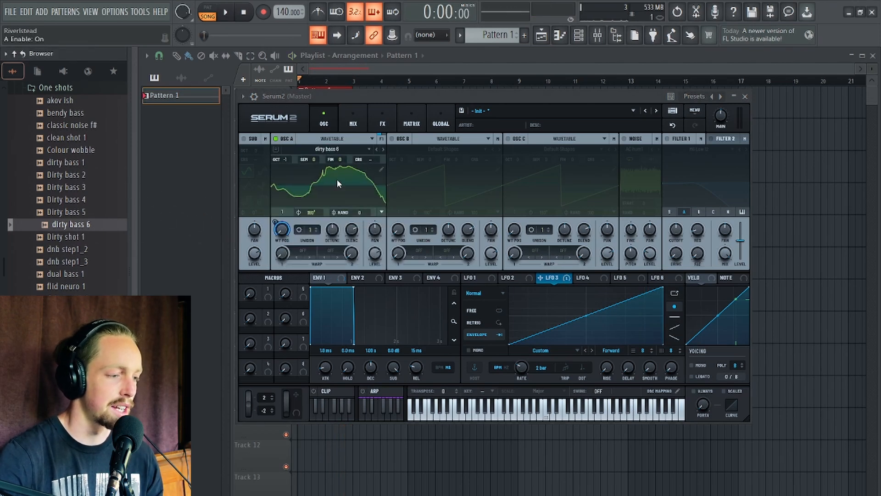
pyautogui.press('space')
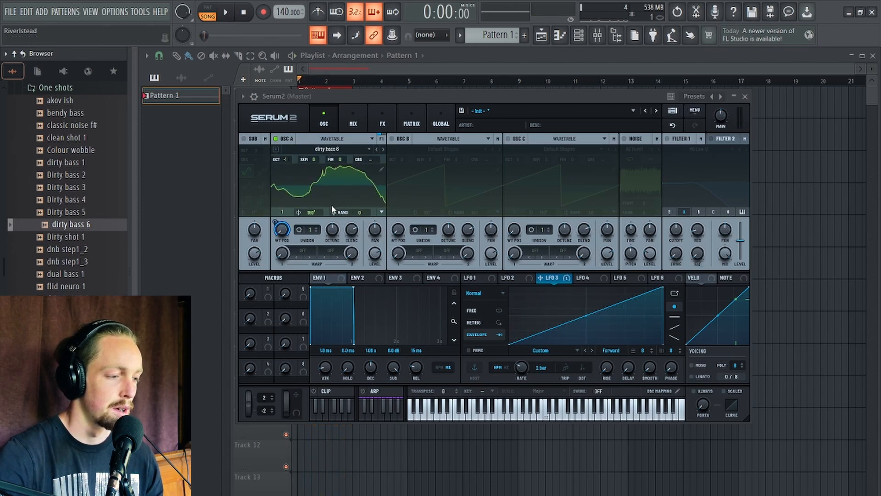
pyautogui.press('space')
pyautogui.moveTo(75, 231); pyautogui.dragTo(346, 167)
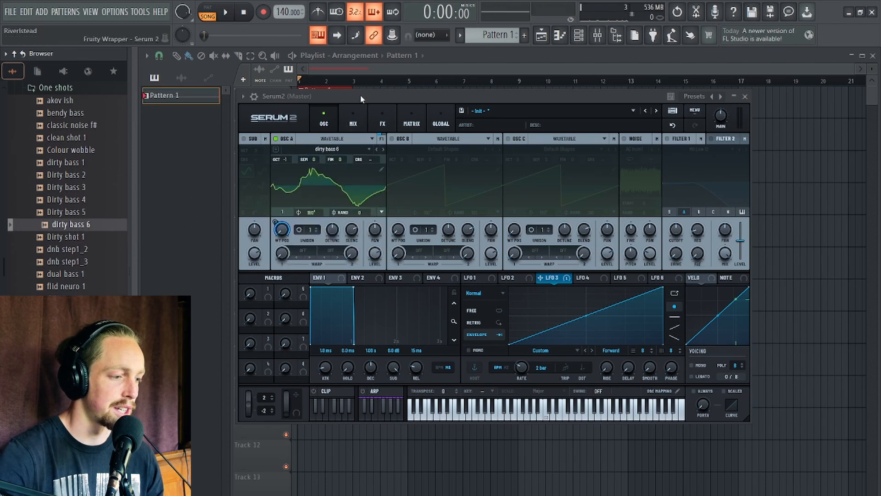
pyautogui.moveTo(361, 96); pyautogui.dragTo(393, 105)
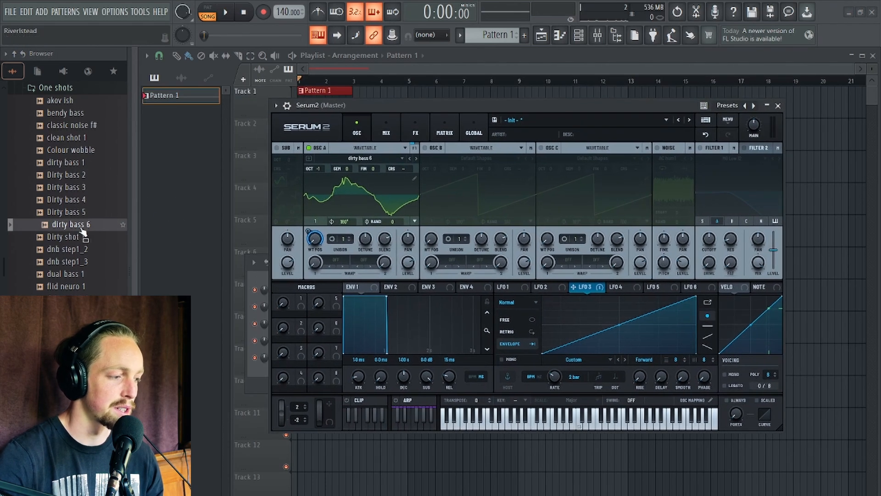
# Open Oscillator A's wavetable editor to inspect the sample's frames, then close it.
pyautogui.moveTo(82, 225); pyautogui.dragTo(411, 158)
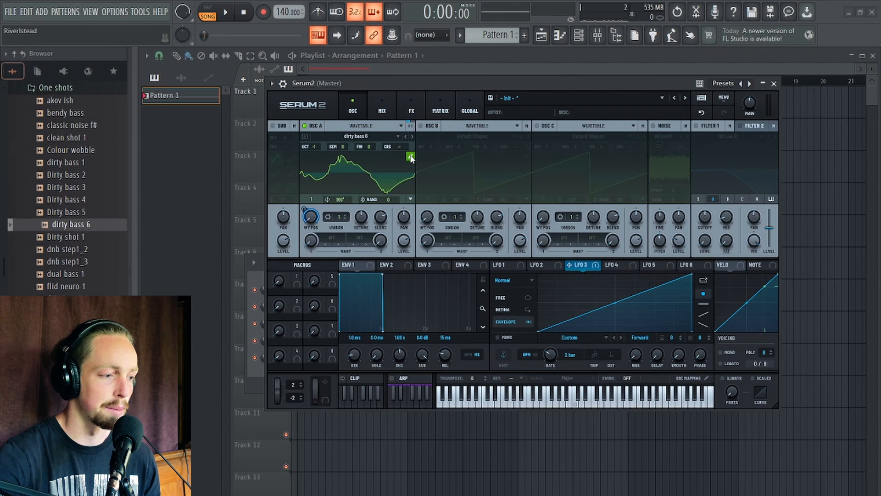
pyautogui.click(410, 157)
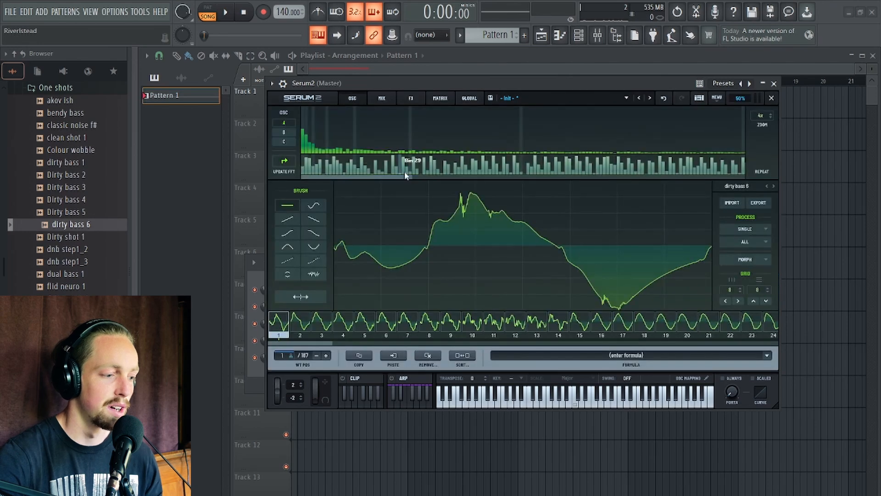
pyautogui.click(771, 99)
# Set LFO 3's modulation amount on Oscillator A's wavetable position to about 72%, previewing with playback.
pyautogui.moveTo(304, 220); pyautogui.dragTo(302, 211)
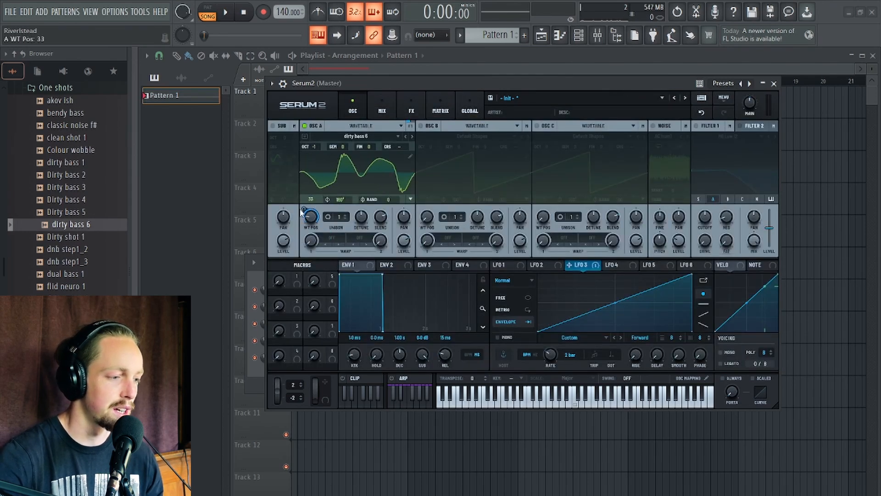
pyautogui.press('space')
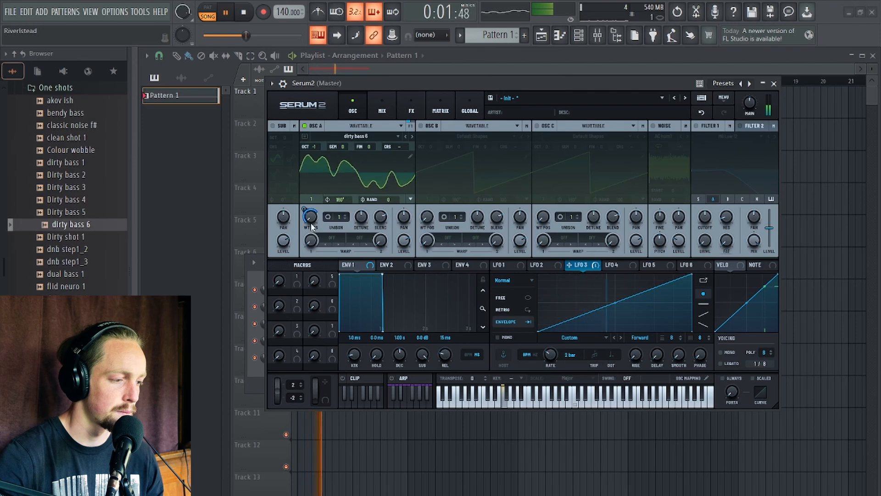
pyautogui.moveTo(304, 209); pyautogui.dragTo(306, 217)
pyautogui.press('space')
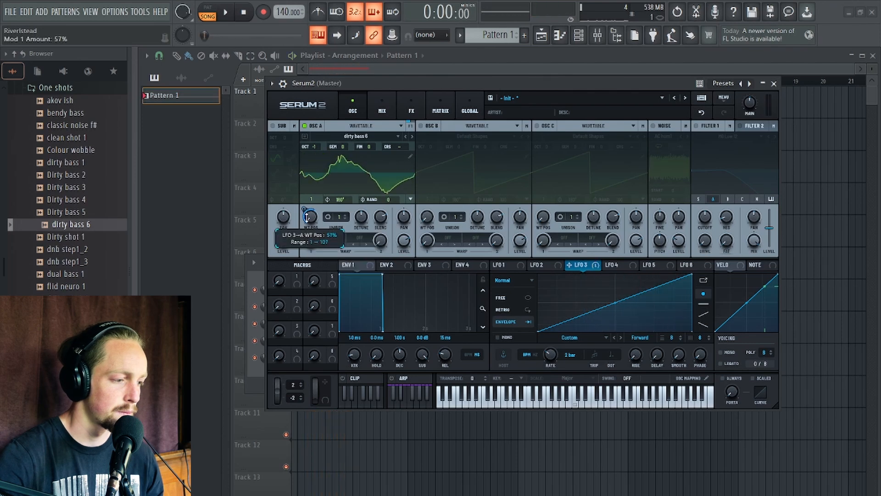
pyautogui.press('space')
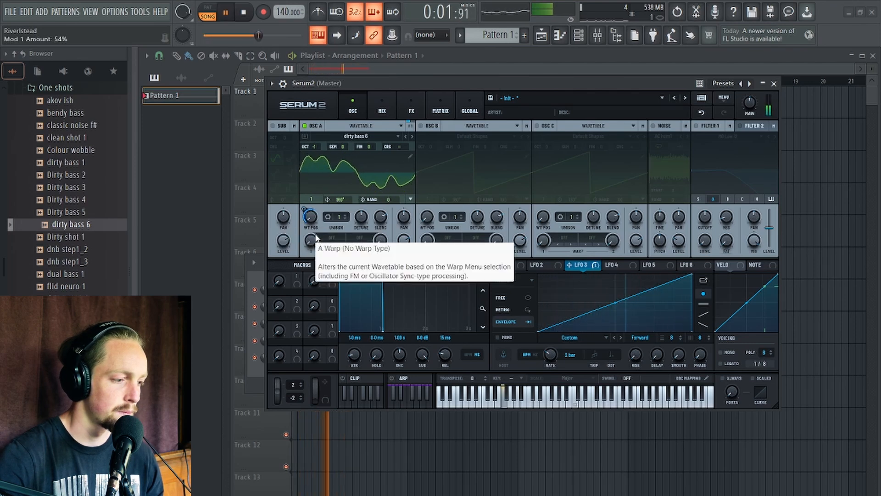
pyautogui.moveTo(305, 211); pyautogui.dragTo(306, 201)
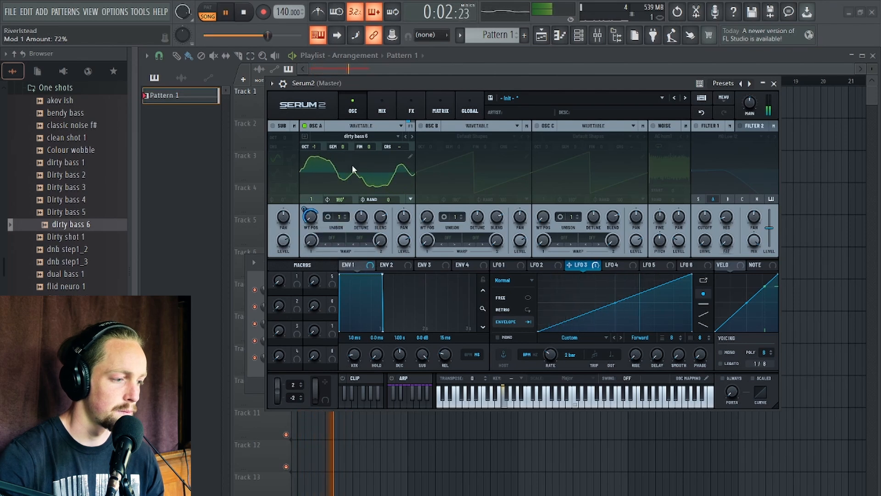
pyautogui.press('space')
# Open the wavetable editor, select a block of frames ending at frame 93, and remove the multiselection.
pyautogui.click(410, 156)
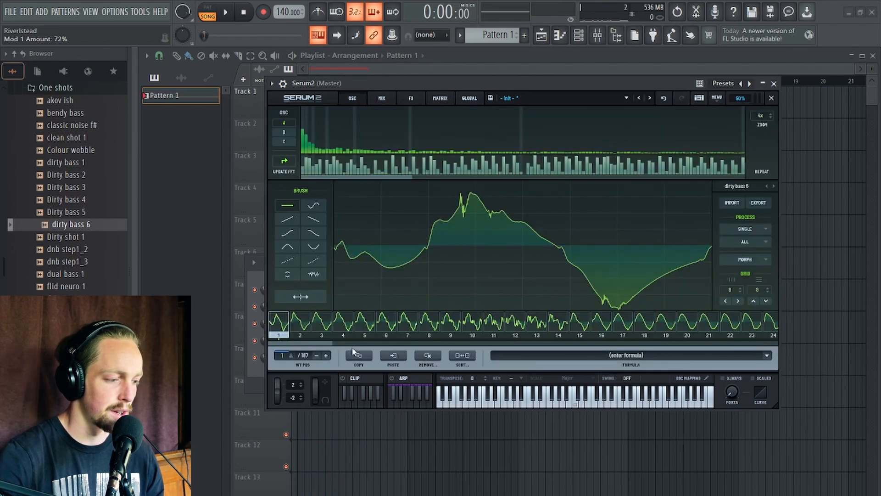
pyautogui.moveTo(307, 344); pyautogui.dragTo(375, 353)
pyautogui.moveTo(346, 326); pyautogui.dragTo(424, 326)
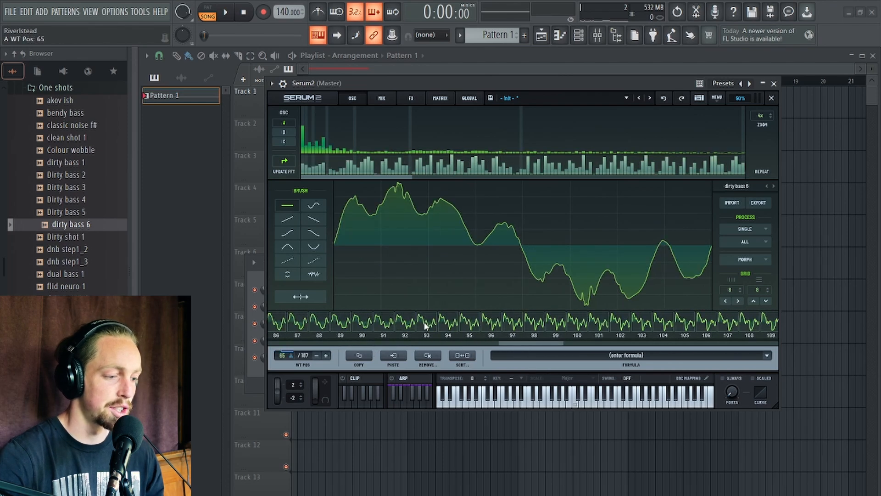
pyautogui.keyDown('shift'); pyautogui.click(425, 326); pyautogui.keyUp('shift')
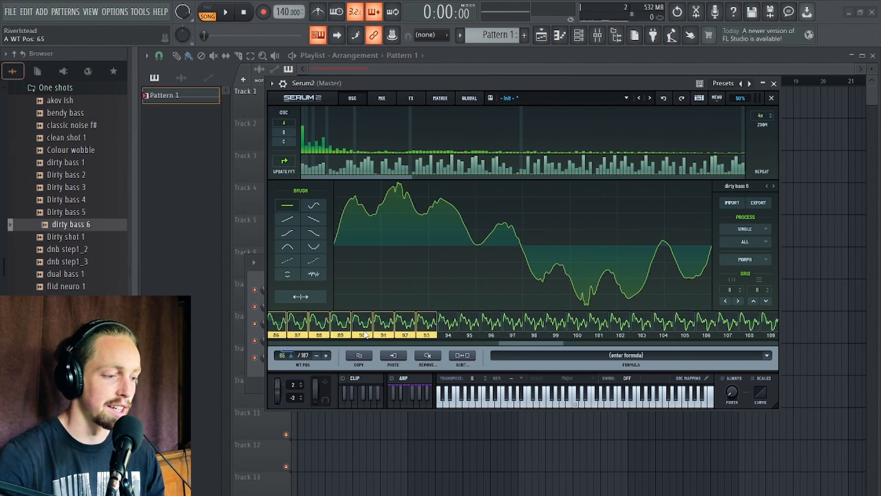
pyautogui.moveTo(533, 349); pyautogui.dragTo(503, 345)
pyautogui.click(427, 356)
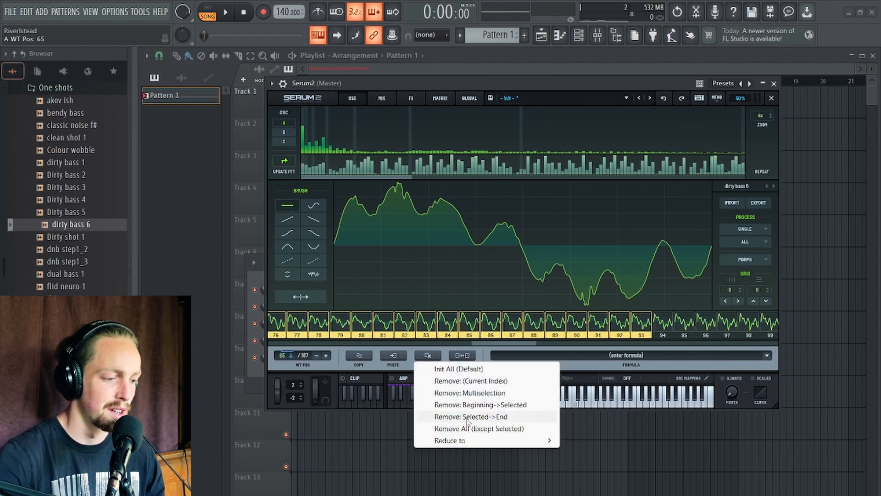
pyautogui.click(479, 395)
# Select frames 91 through 101 in the wavetable and remove them as a multiselection.
pyautogui.moveTo(465, 344); pyautogui.dragTo(590, 347)
pyautogui.click(486, 326)
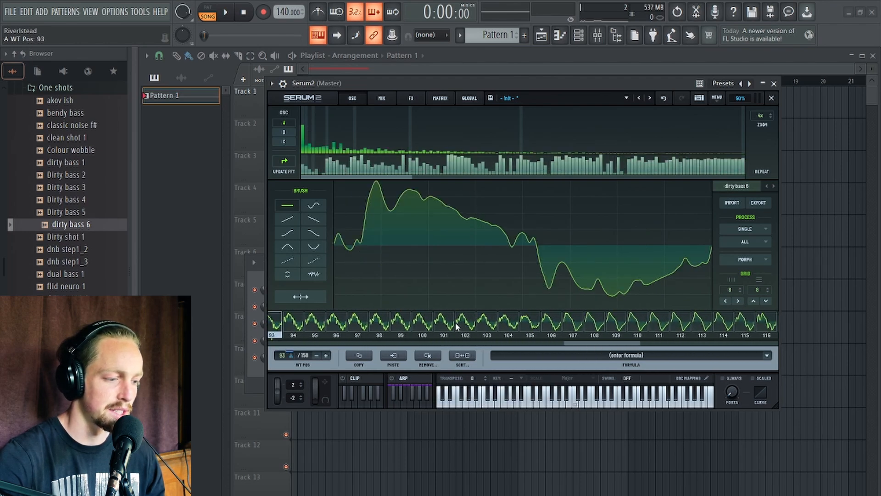
pyautogui.click(456, 327)
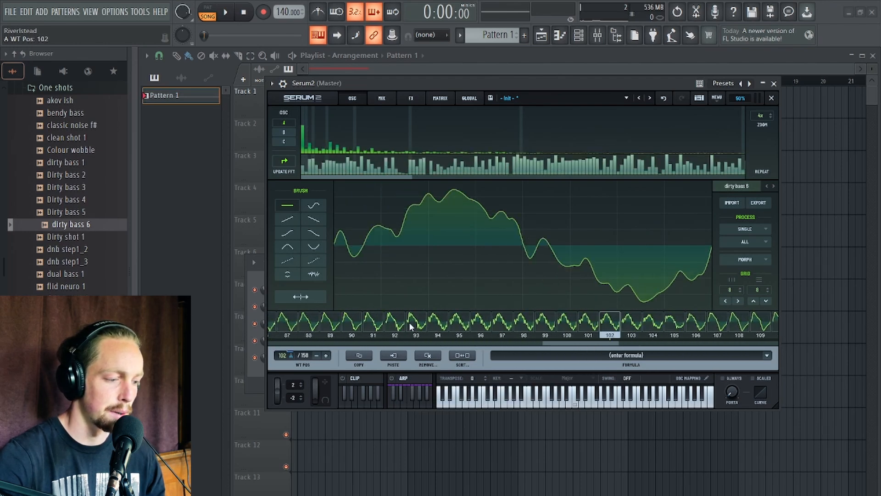
pyautogui.keyDown('shift'); pyautogui.click(374, 324); pyautogui.keyUp('shift')
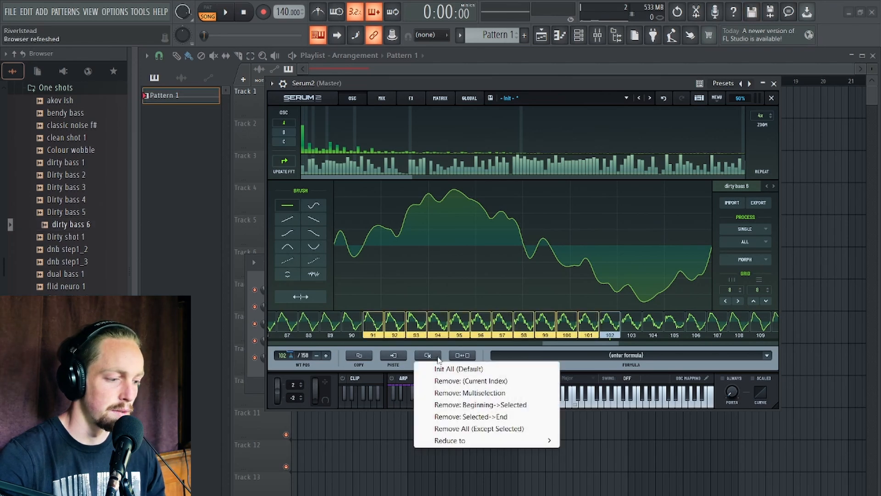
pyautogui.click(470, 393)
# Select frame 122 and remove all frames from the selected one to the end.
pyautogui.hscroll(2, 591, 350)
pyautogui.click(594, 323)
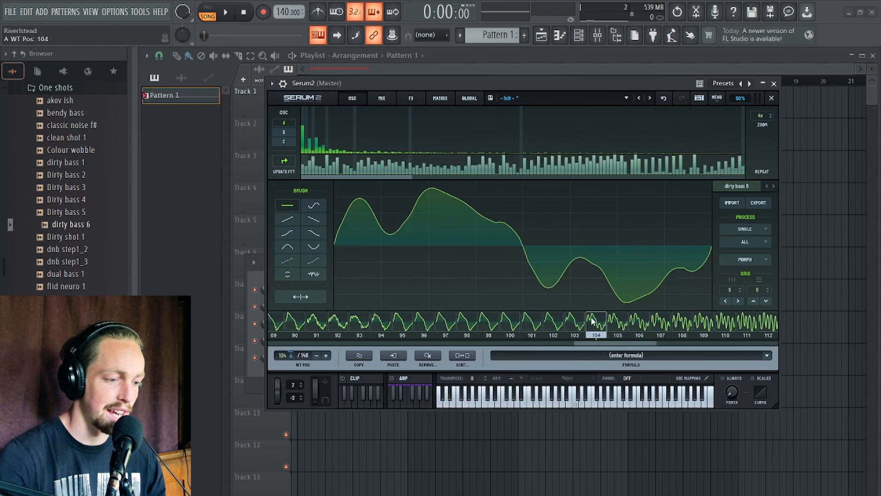
pyautogui.hscroll(3, 614, 345)
pyautogui.click(544, 323)
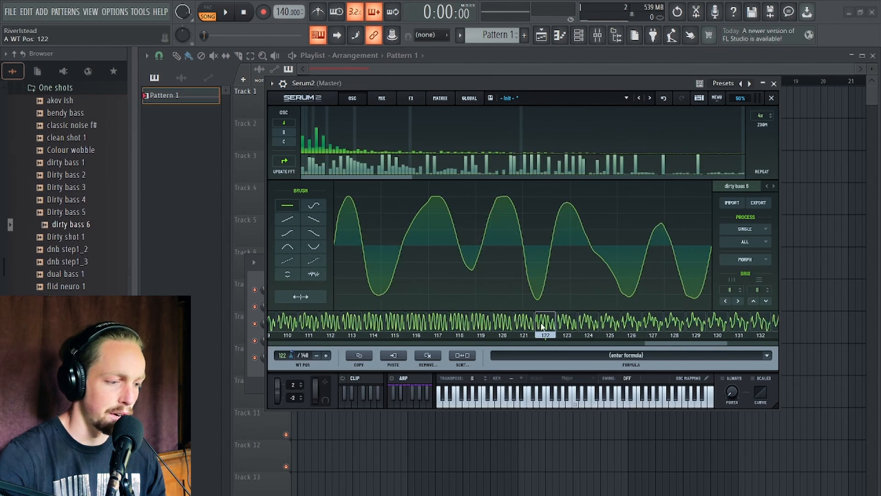
pyautogui.click(428, 356)
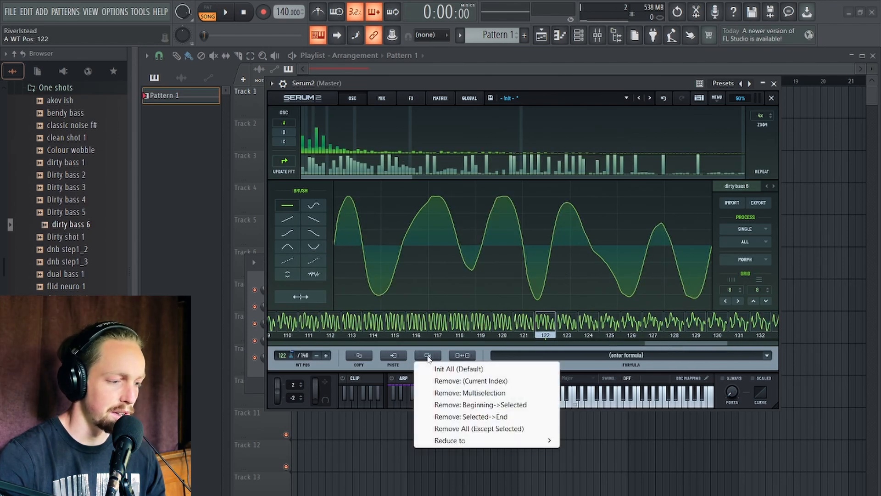
pyautogui.click(485, 417)
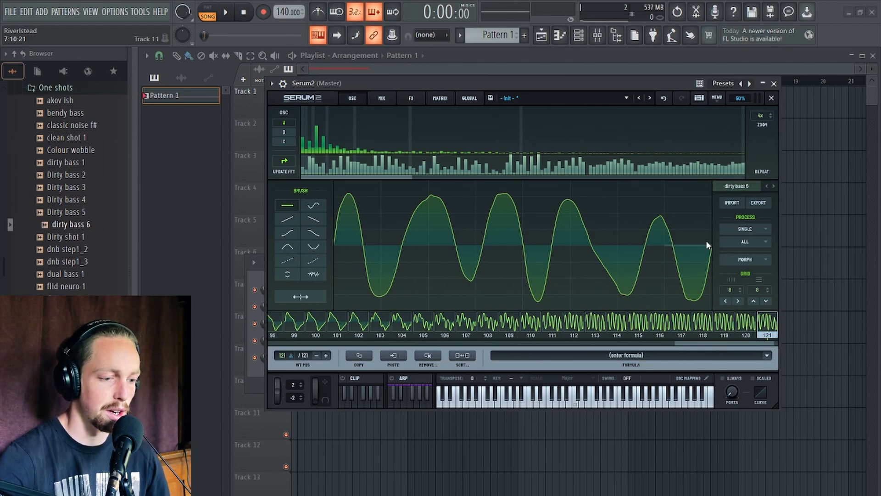
# Apply Remove DC Offset to all frames of the wavetable.
pyautogui.click(744, 242)
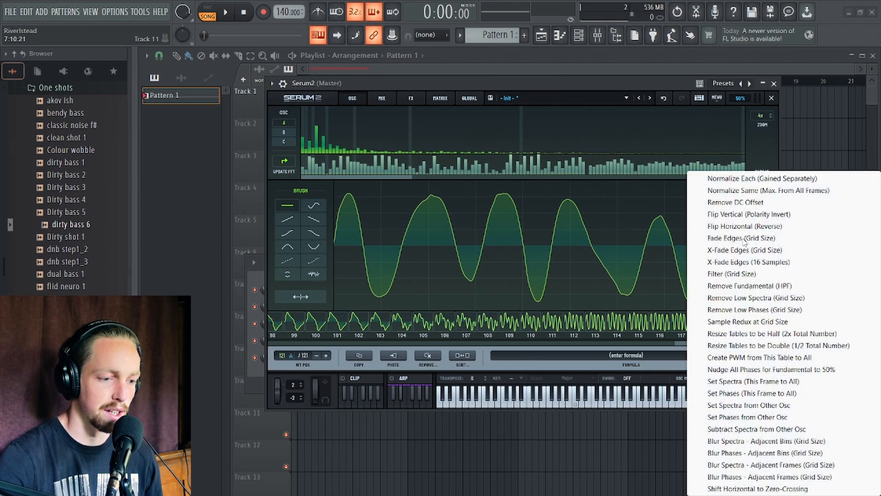
pyautogui.click(741, 207)
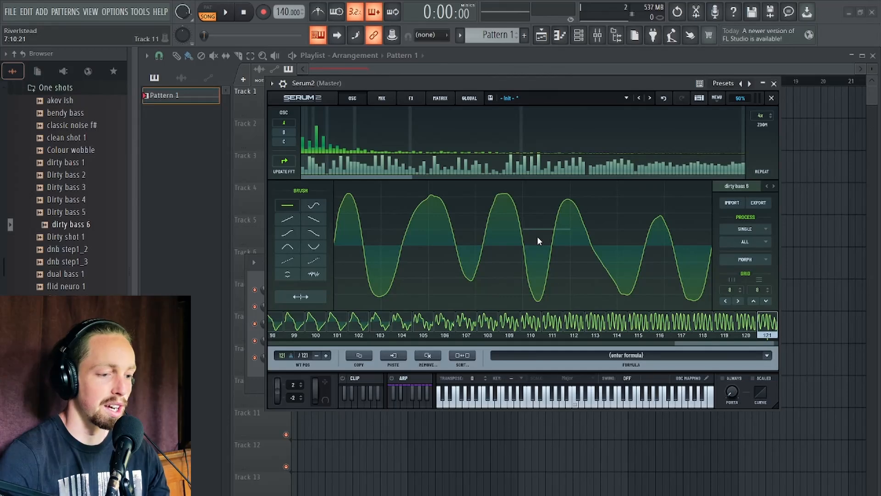
# Normalize every wavetable frame separately with Normalize Each (Gained Separately).
pyautogui.click(750, 243)
pyautogui.click(749, 241)
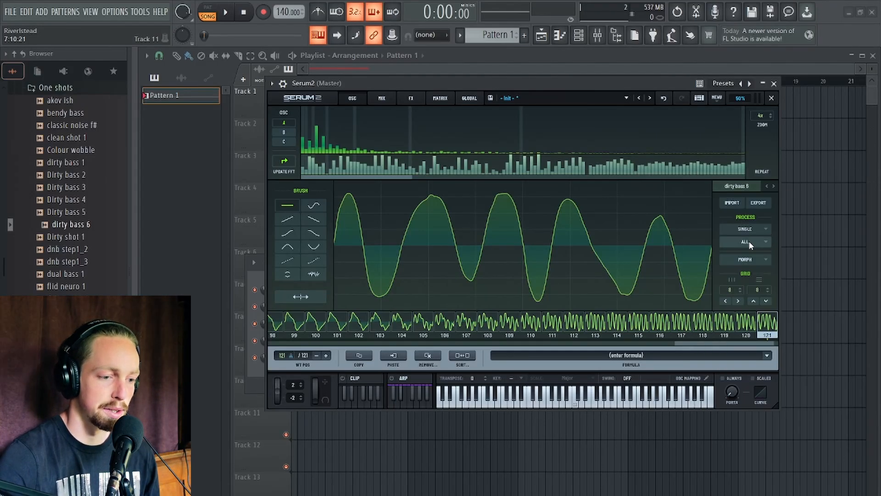
pyautogui.click(748, 240)
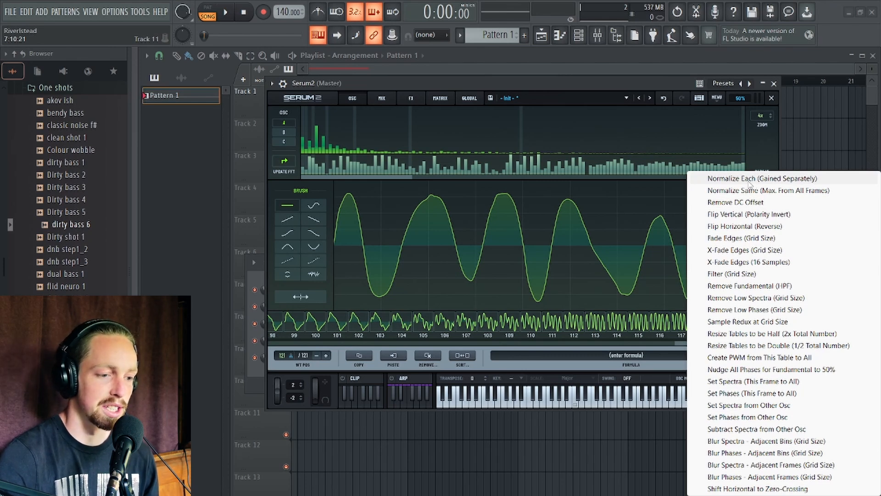
pyautogui.click(749, 181)
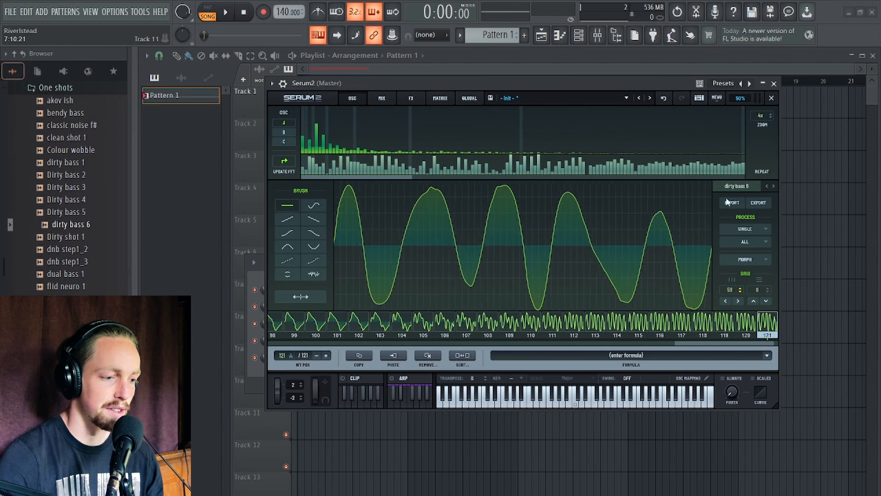
# Apply X-Fade Edges (Grid Size) to all frames of the wavetable.
pyautogui.click(750, 241)
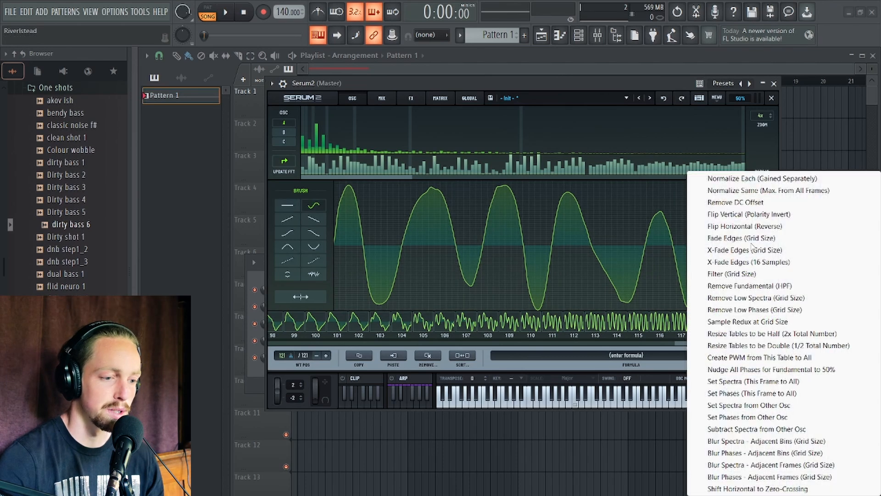
pyautogui.click(727, 250)
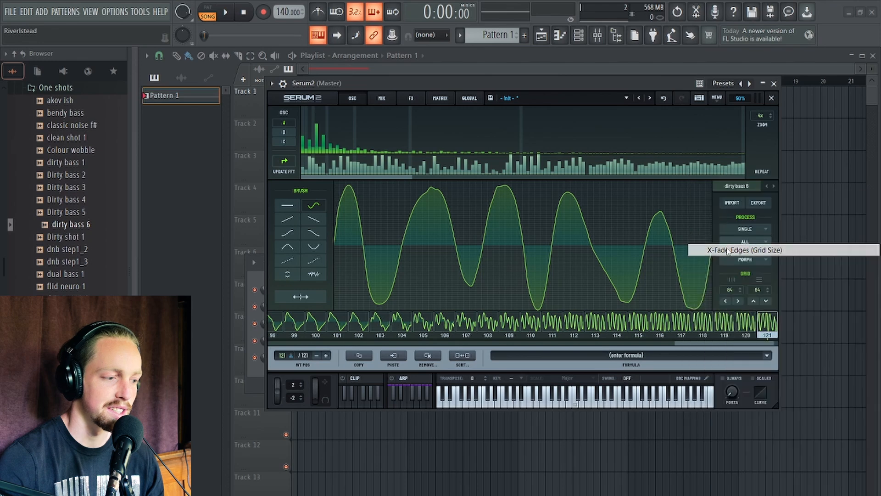
# Add Morph - Spectral tables between the wavetable frames and close the wavetable editor.
pyautogui.click(749, 261)
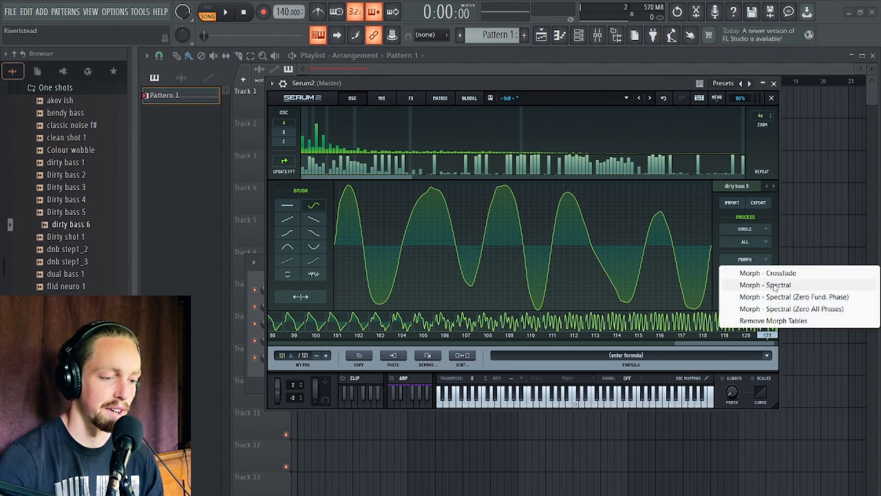
pyautogui.click(774, 285)
pyautogui.click(771, 98)
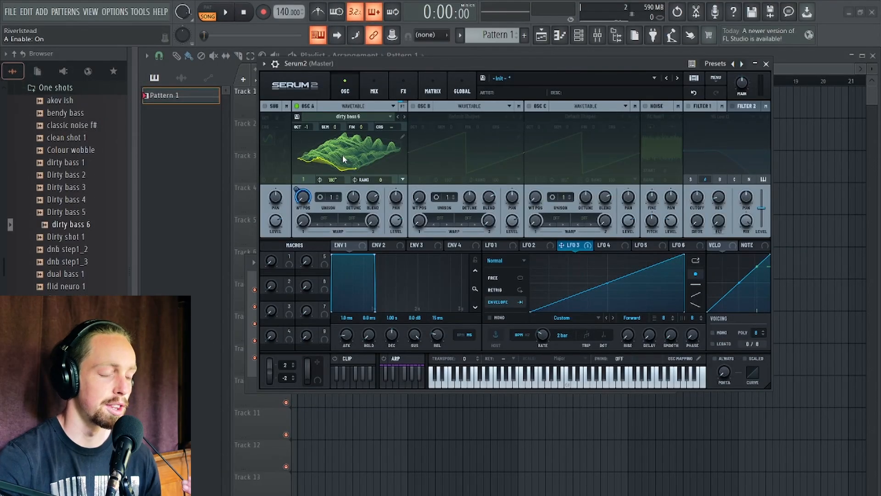
# Load the Basic Shapes wavetable into Oscillator A.
pyautogui.click(343, 159)
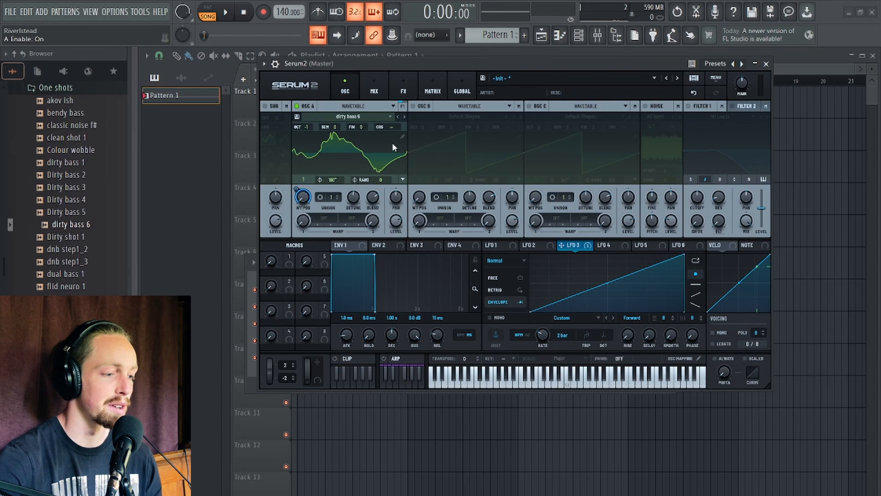
pyautogui.click(297, 106)
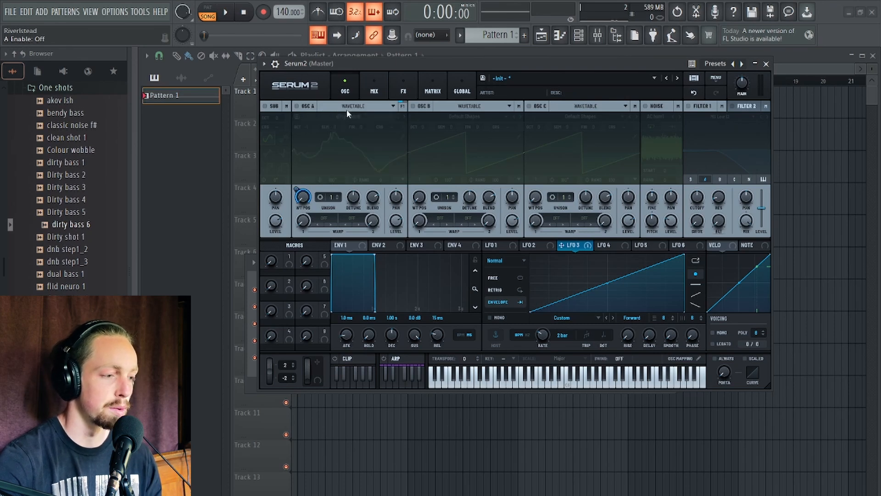
pyautogui.click(297, 106)
pyautogui.click(356, 115)
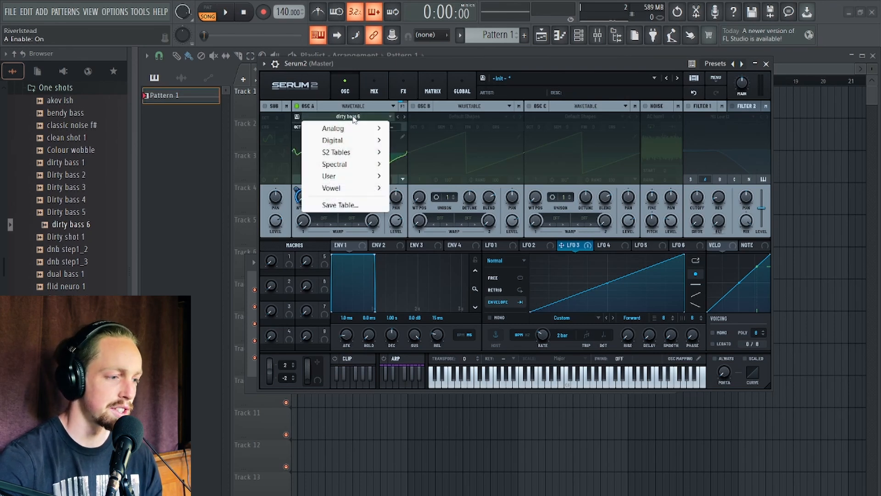
pyautogui.moveTo(349, 128)
pyautogui.click(436, 182)
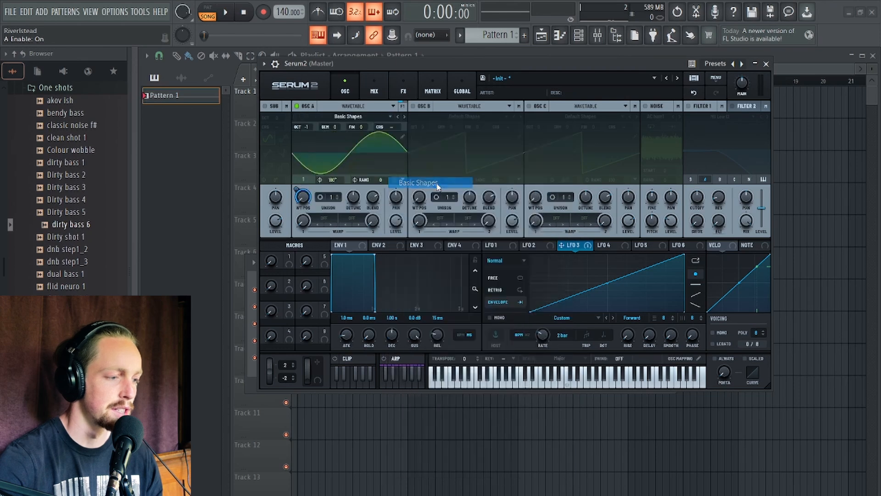
# Remove all modulators from Oscillator A's wavetable position.
pyautogui.rightClick(302, 197)
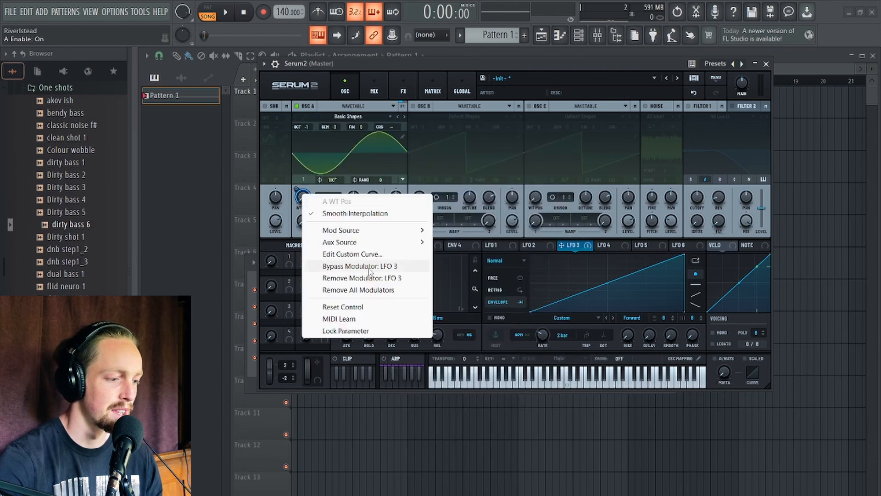
pyautogui.click(348, 293)
# Enable Oscillator B and redraw its wavetable as a pure sine by clearing the spectrum and keeping only the fundamental.
pyautogui.click(413, 106)
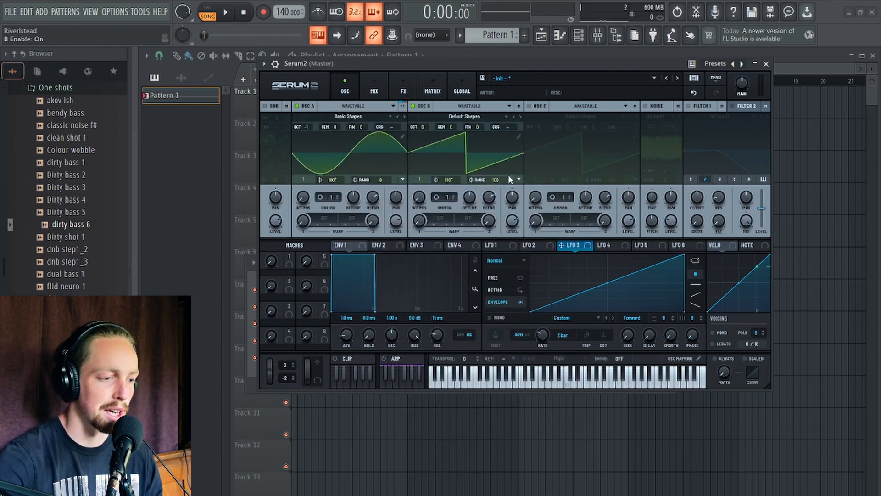
pyautogui.click(518, 136)
pyautogui.rightClick(382, 103)
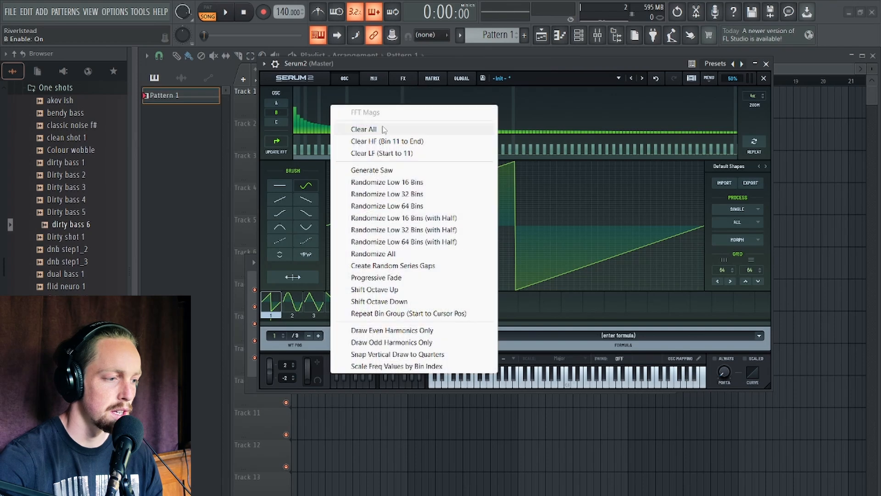
pyautogui.click(386, 130)
pyautogui.moveTo(296, 122); pyautogui.dragTo(280, 51)
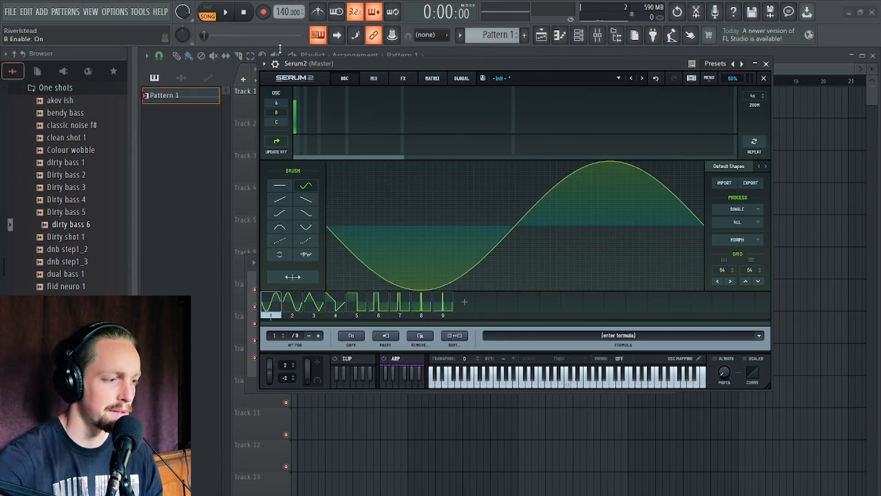
pyautogui.click(764, 78)
# Set Oscillator B's random phase to 0 and its level to 0%.
pyautogui.moveTo(495, 179); pyautogui.dragTo(504, 371)
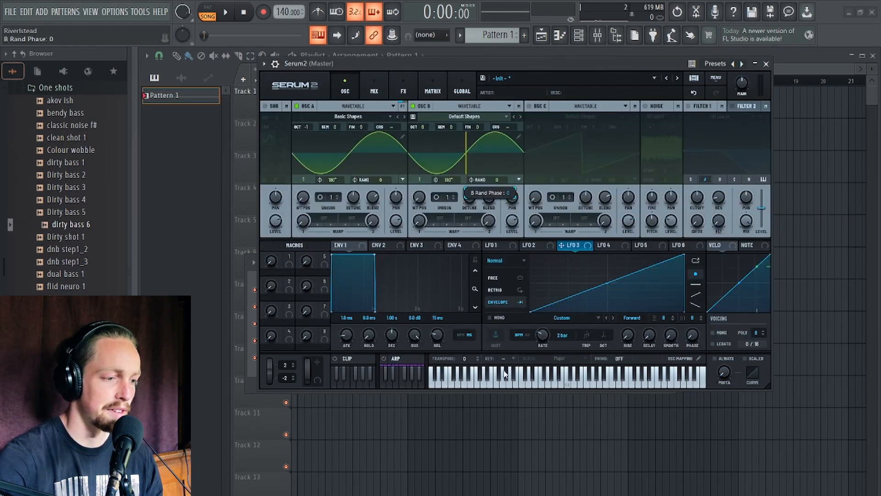
pyautogui.moveTo(419, 67); pyautogui.dragTo(419, 102)
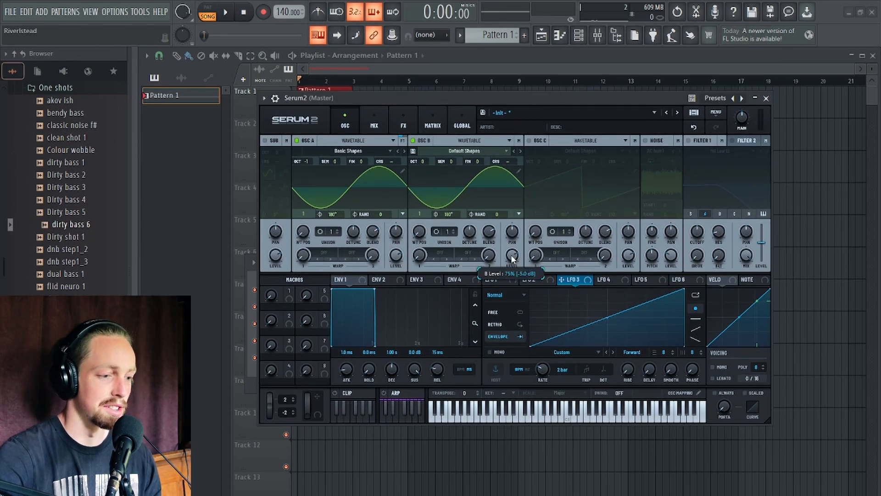
pyautogui.moveTo(513, 260); pyautogui.dragTo(525, 370)
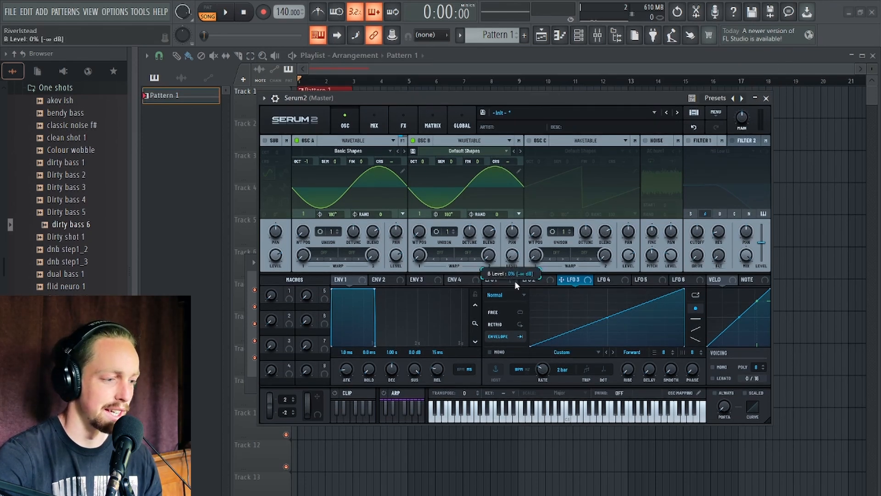
# Set Oscillator A's warp mode to FM (B).
pyautogui.click(323, 252)
pyautogui.moveTo(358, 323)
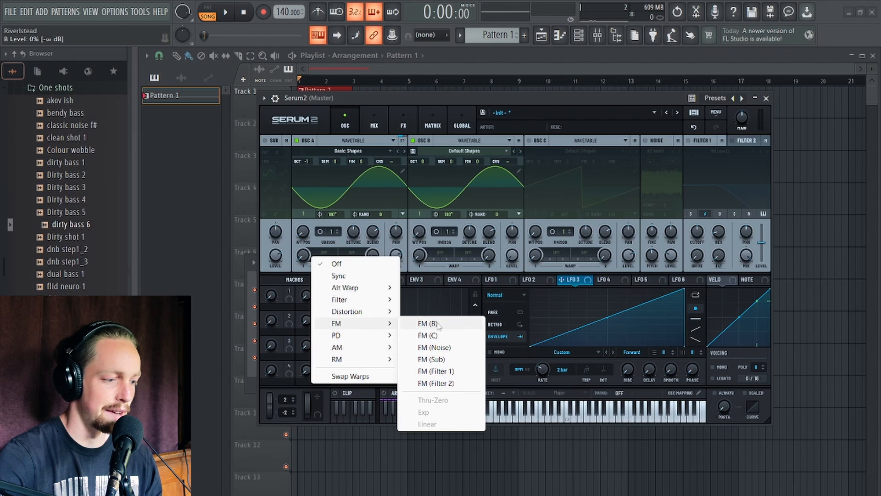
pyautogui.click(437, 324)
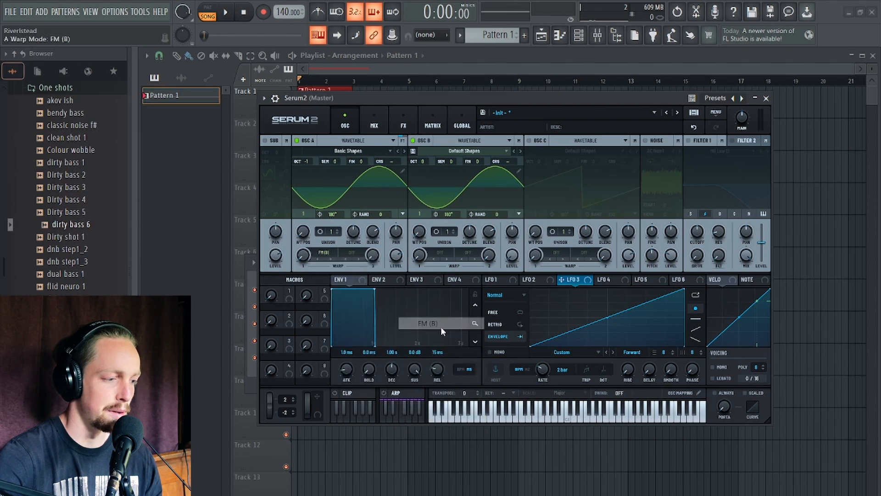
# Assign LFO 3 to Oscillator A's FM warp amount.
pyautogui.click(505, 278)
pyautogui.click(561, 280)
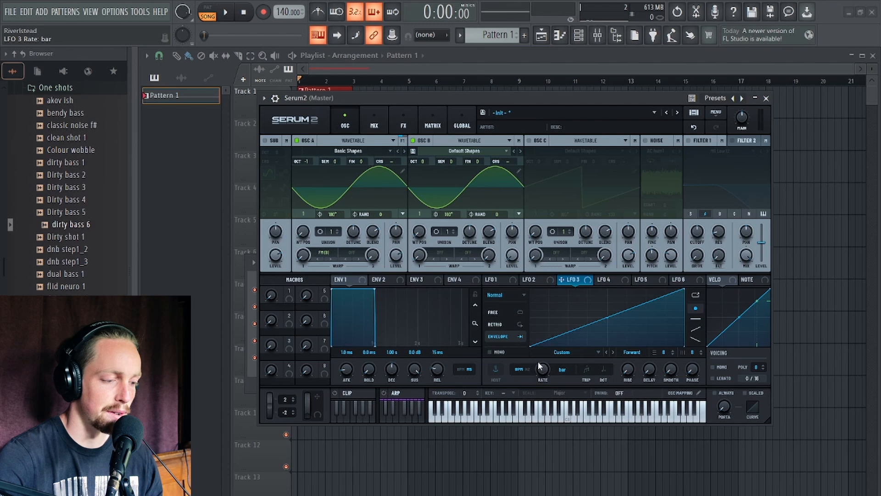
pyautogui.moveTo(561, 279); pyautogui.dragTo(308, 260)
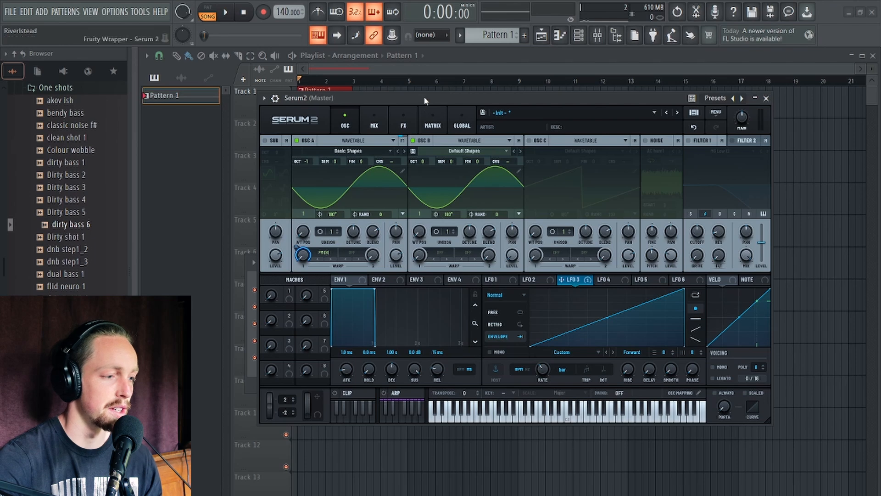
# Adjust LFO 3's modulation depth on Oscillator A's FM amount, previewing with playback.
pyautogui.moveTo(425, 98); pyautogui.dragTo(426, 122)
pyautogui.moveTo(297, 271); pyautogui.dragTo(297, 282)
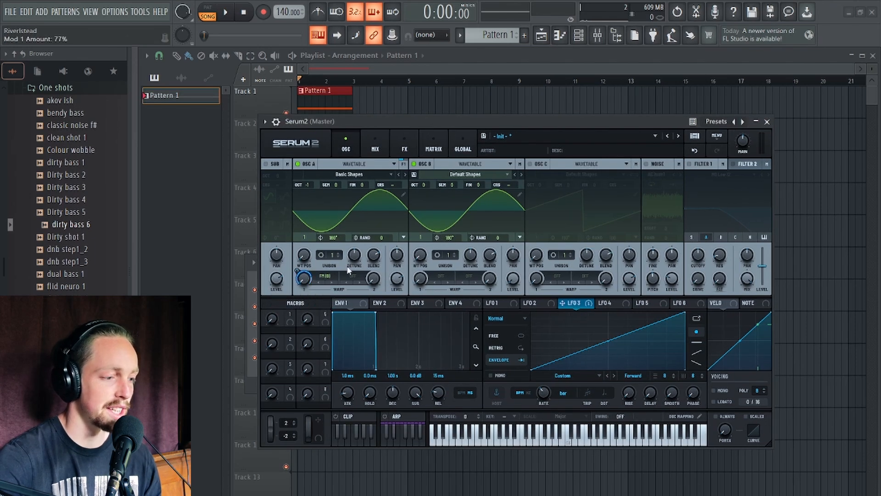
pyautogui.press('space')
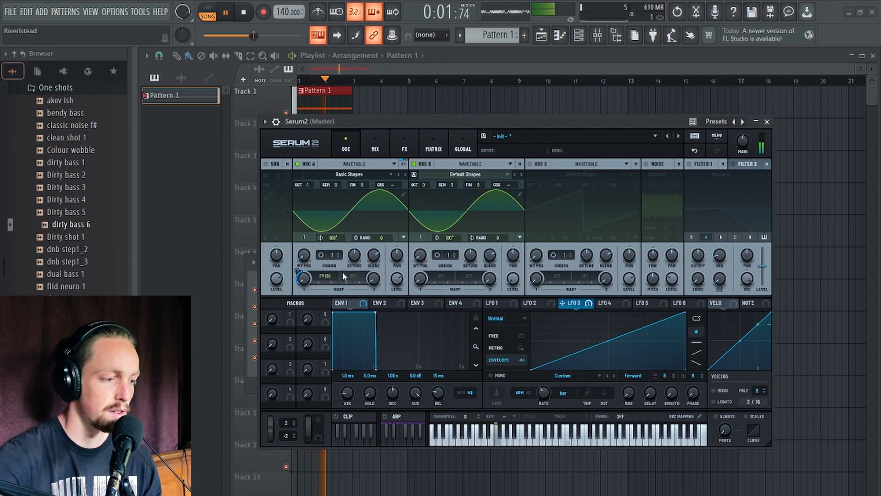
pyautogui.press('space')
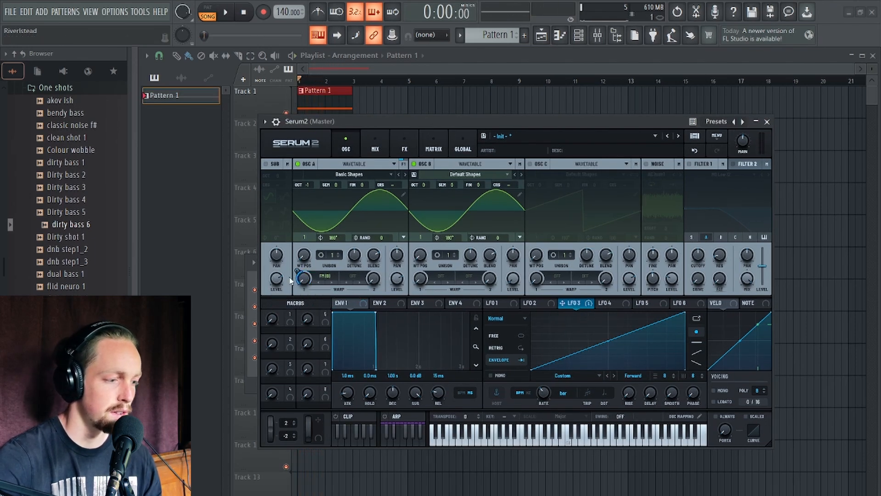
# Open Oscillator B's wavetable editor, remove all frames after the second, and close the editor.
pyautogui.click(520, 195)
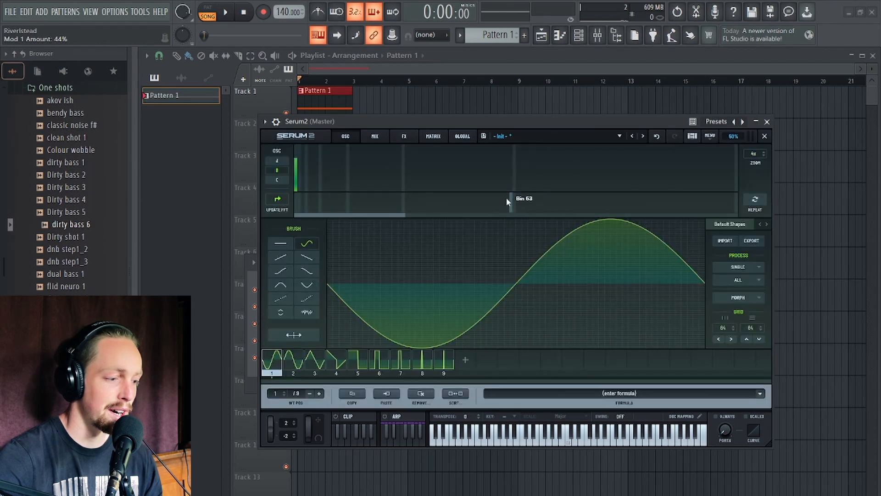
pyautogui.click(419, 395)
pyautogui.click(495, 466)
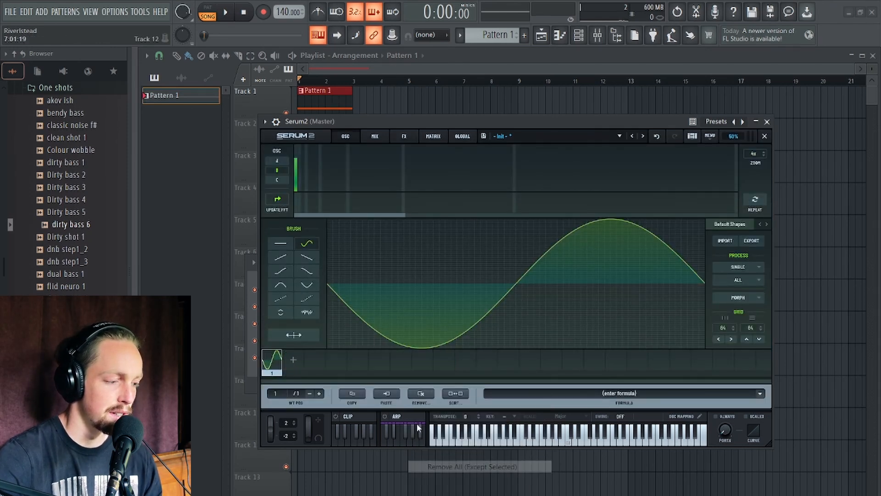
pyautogui.click(764, 136)
# Add and move a point on LFO 3's ramp, then bend the rising curve of LFO 4.
pyautogui.doubleClick(609, 326)
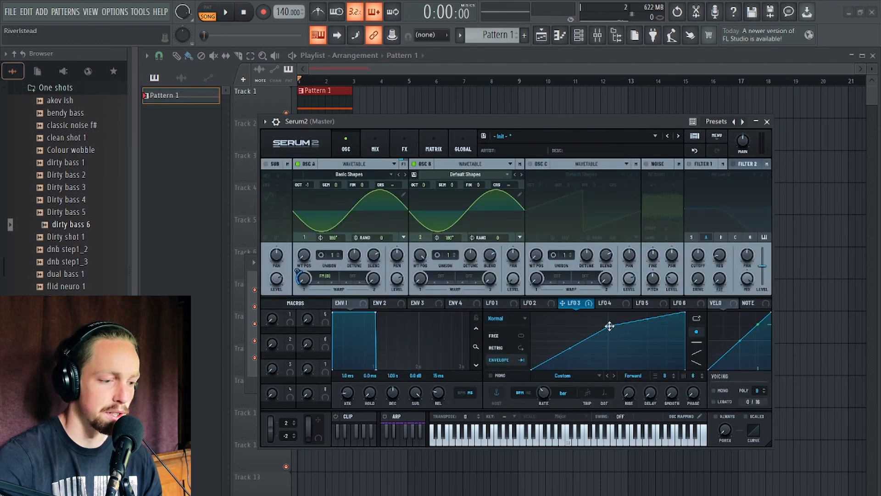
pyautogui.moveTo(609, 326); pyautogui.dragTo(647, 312)
pyautogui.click(606, 303)
pyautogui.moveTo(589, 338); pyautogui.dragTo(587, 330)
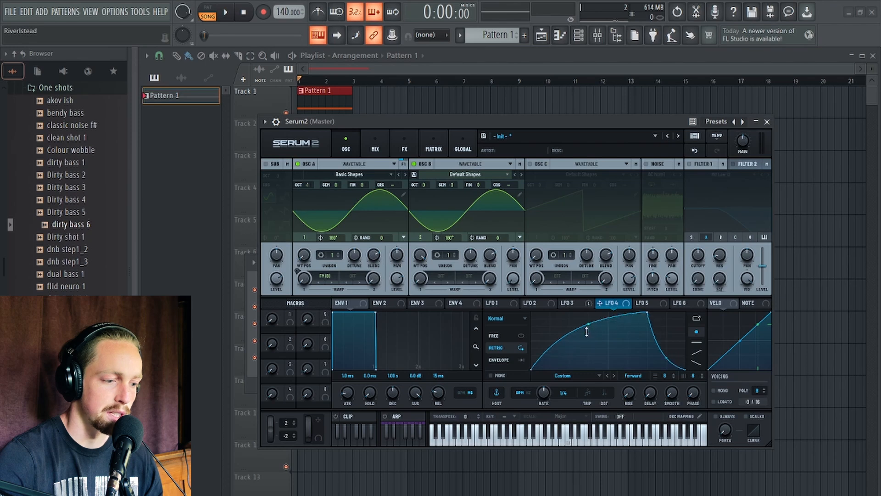
# Turn LFO 4's shape into Oscillator B's wavetable by dropping the LFO onto its wavetable display.
pyautogui.moveTo(614, 301); pyautogui.dragTo(445, 209)
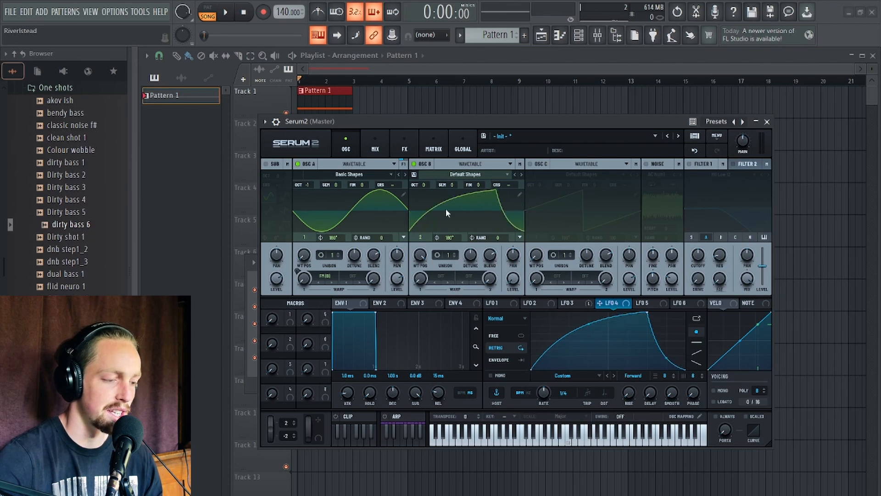
pyautogui.moveTo(463, 123); pyautogui.dragTo(450, 106)
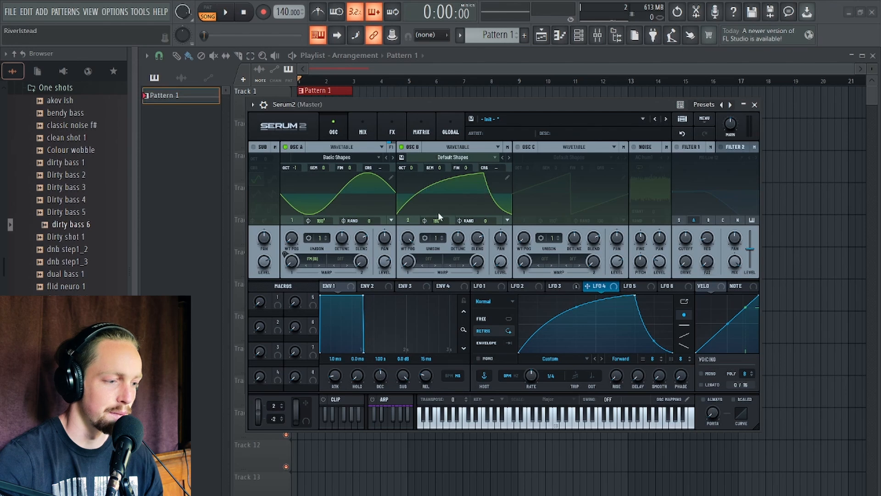
# Toggle Smooth Interpolation for Oscillator B's wavetable position and set the position to 1.
pyautogui.rightClick(402, 235)
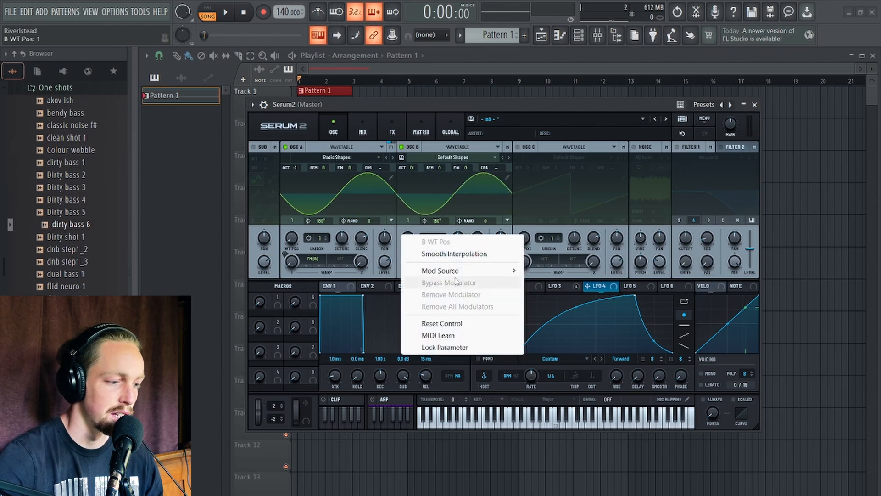
pyautogui.click(442, 258)
pyautogui.moveTo(407, 235)
pyautogui.mouseDown()
pyautogui.moveTo(412, 194)
pyautogui.moveTo(418, 257)
pyautogui.moveTo(422, 238)
pyautogui.mouseUp()
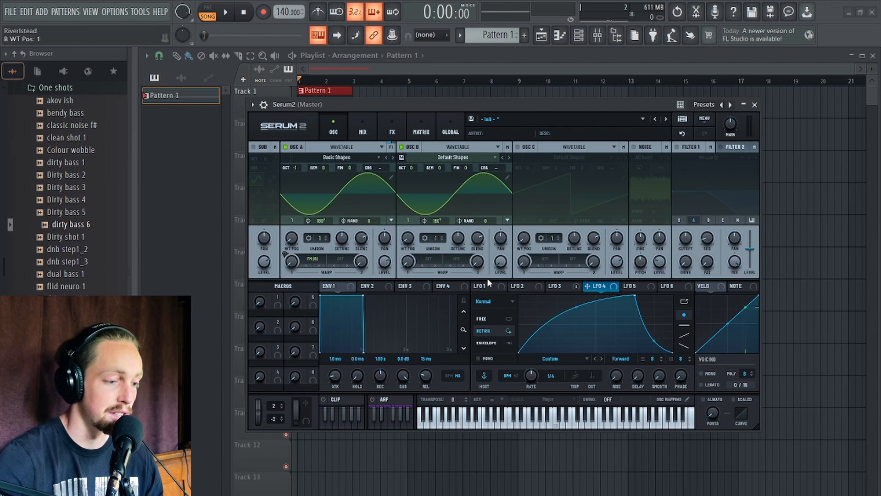
# Switch LFO 3 to Envelope mode and assign it to Oscillator B's wavetable position, previewing the sound.
pyautogui.click(561, 286)
pyautogui.click(487, 343)
pyautogui.moveTo(549, 286); pyautogui.dragTo(400, 340)
pyautogui.press('space')
pyautogui.press('space')
pyautogui.press('space')
pyautogui.press('space')
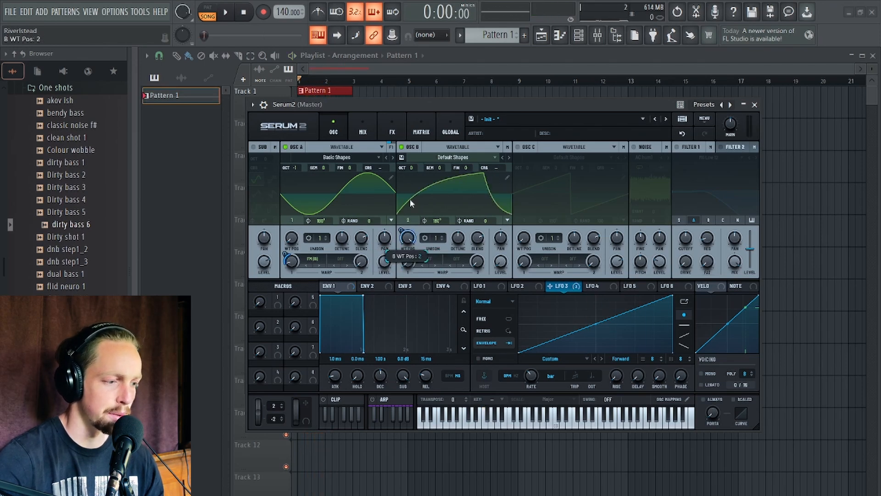
# Adjust LFO 3's modulation amount on Oscillator B's wavetable position while toggling playback.
pyautogui.press('space')
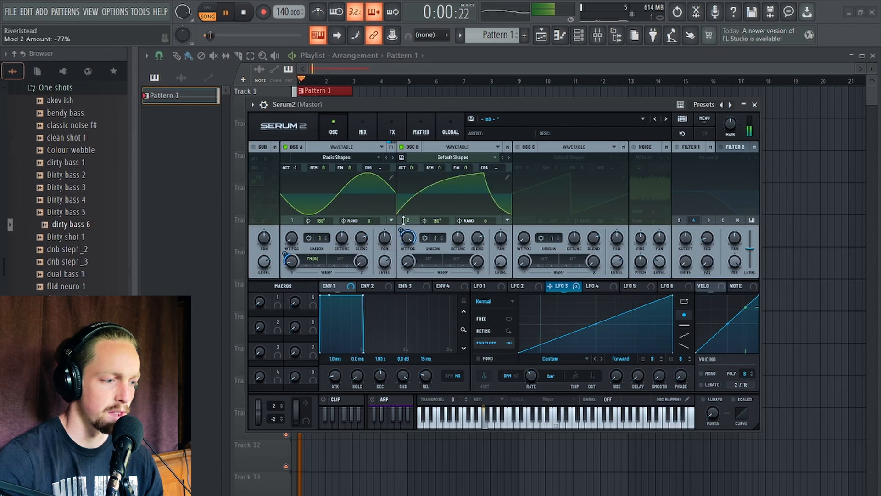
pyautogui.press('space')
pyautogui.press('space')
pyautogui.moveTo(401, 231)
pyautogui.mouseDown()
pyautogui.moveTo(401, 210)
pyautogui.moveTo(403, 236)
pyautogui.mouseUp()
pyautogui.press('space')
pyautogui.press('space')
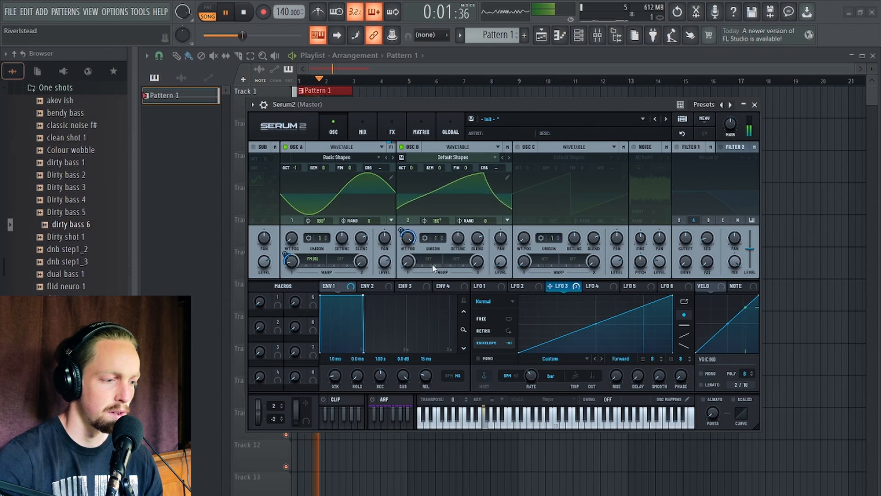
pyautogui.press('space')
# Set Oscillator B's warp mode to Distortion Sine Fold and raise the warp amount.
pyautogui.click(430, 262)
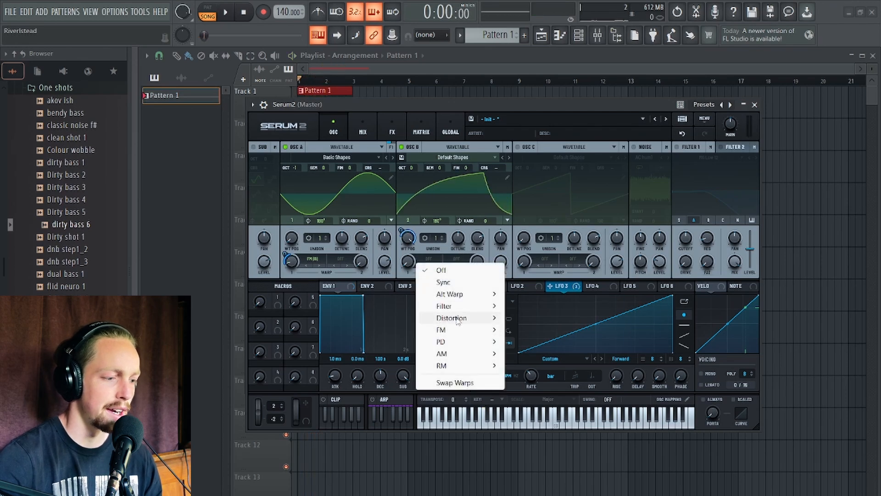
pyautogui.moveTo(458, 320)
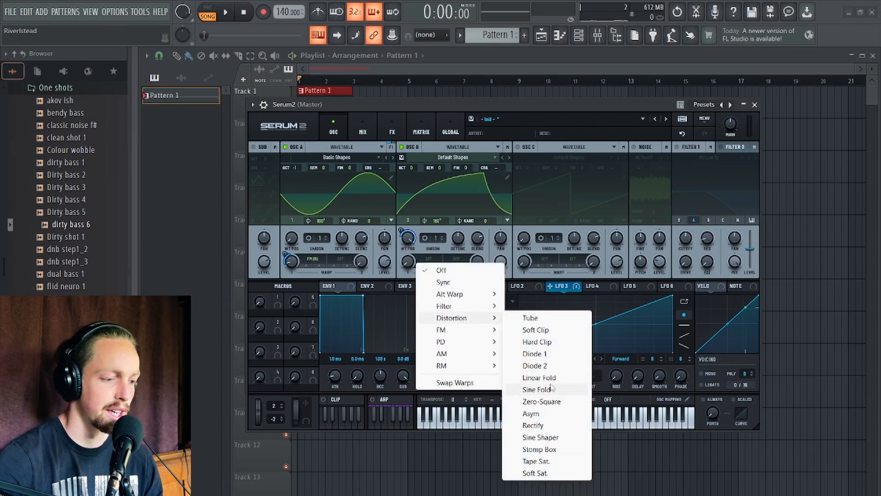
pyautogui.click(536, 389)
pyautogui.click(429, 260)
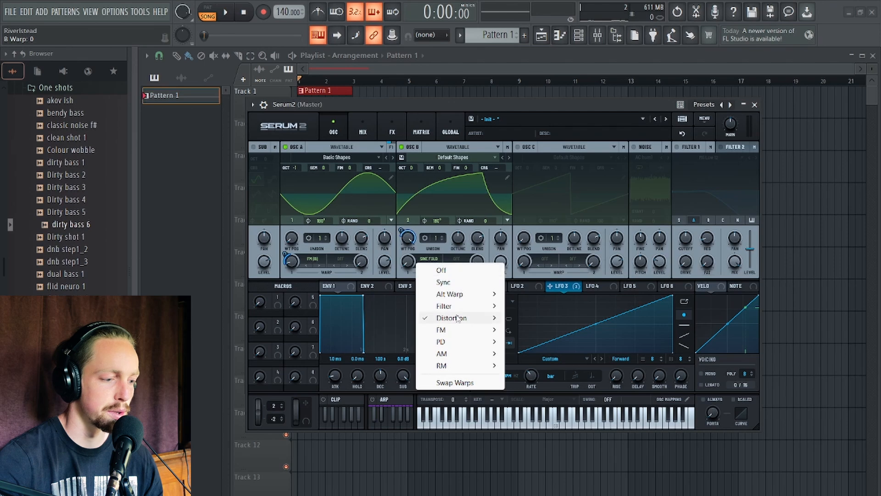
pyautogui.moveTo(466, 318)
pyautogui.click(536, 389)
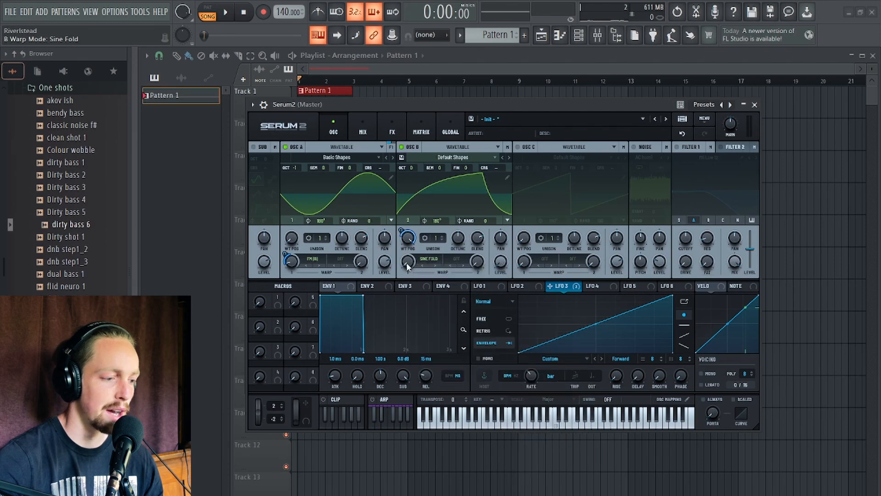
pyautogui.moveTo(408, 261)
pyautogui.mouseDown()
pyautogui.moveTo(410, 250)
pyautogui.moveTo(408, 266)
pyautogui.moveTo(424, 261)
pyautogui.mouseUp()
# Assign LFO 3 to Oscillator B's Sine Fold warp amount and preview playback.
pyautogui.press('space')
pyautogui.press('space')
pyautogui.moveTo(568, 288); pyautogui.dragTo(407, 294)
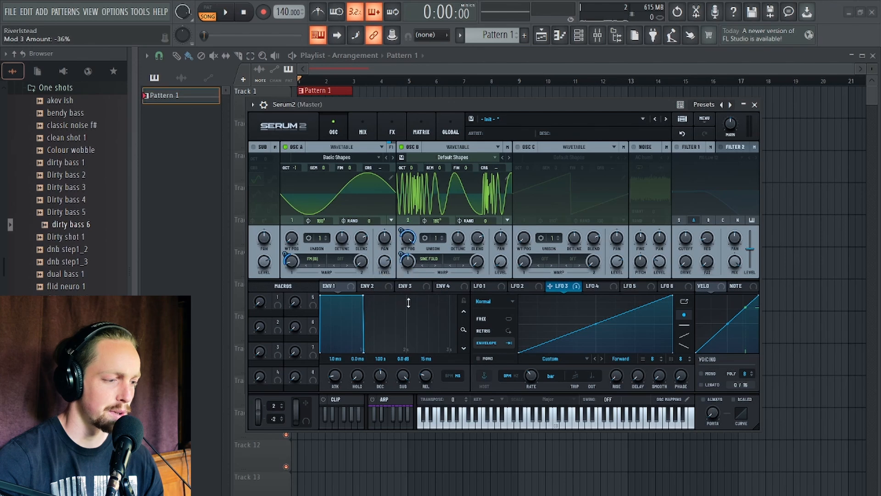
pyautogui.press('space')
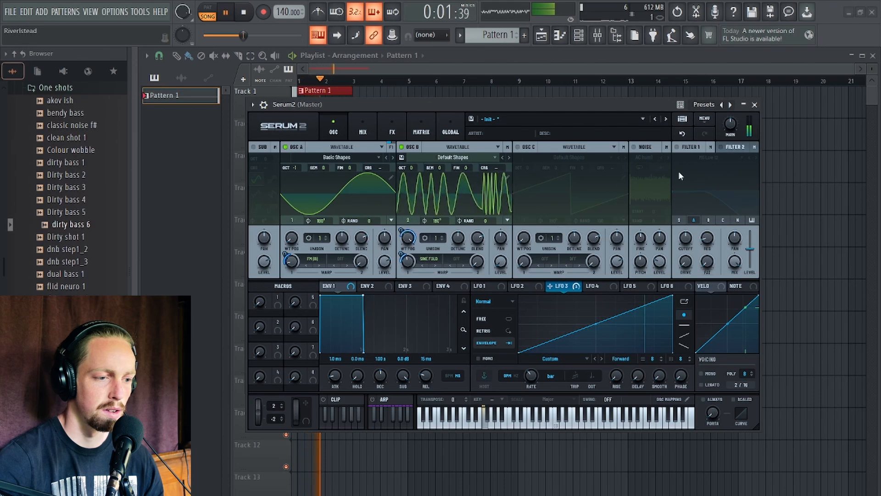
pyautogui.press('space')
# Resample the synth's output into Oscillator C.
pyautogui.moveTo(648, 99); pyautogui.dragTo(642, 90)
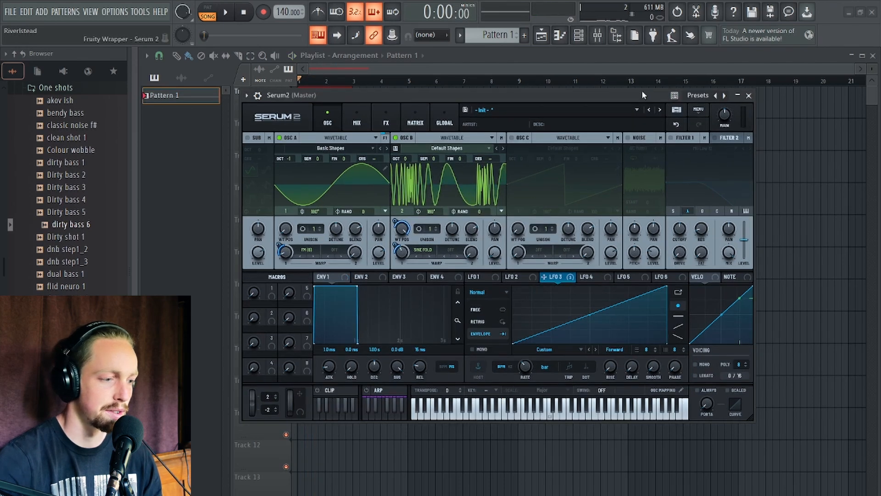
pyautogui.click(698, 110)
pyautogui.moveTo(731, 280)
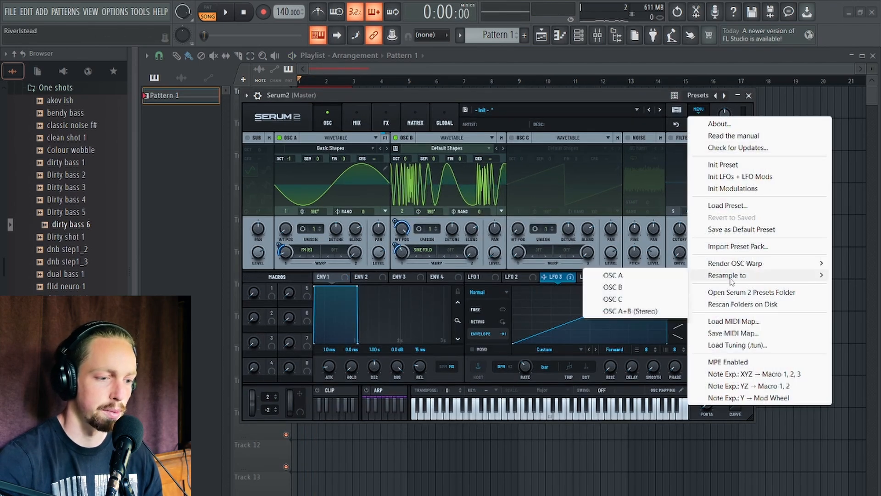
pyautogui.click(634, 300)
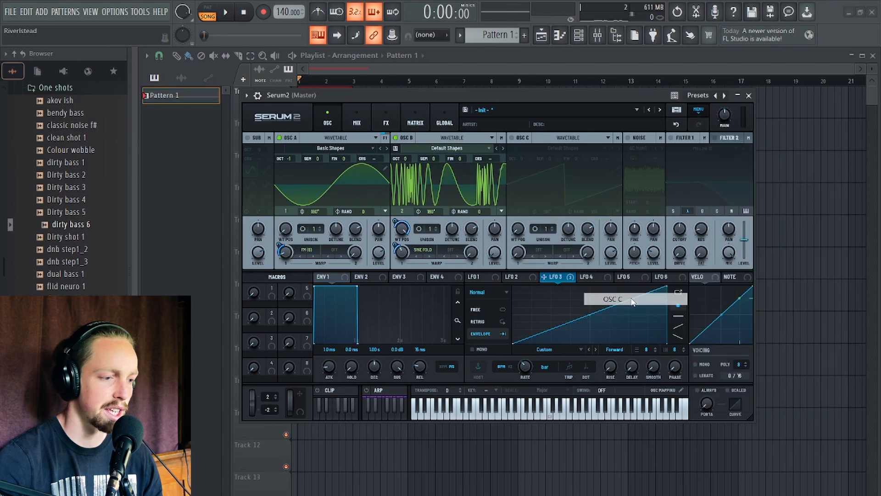
# Enable Oscillator C and switch off Oscillators A and B.
pyautogui.click(511, 137)
pyautogui.click(280, 138)
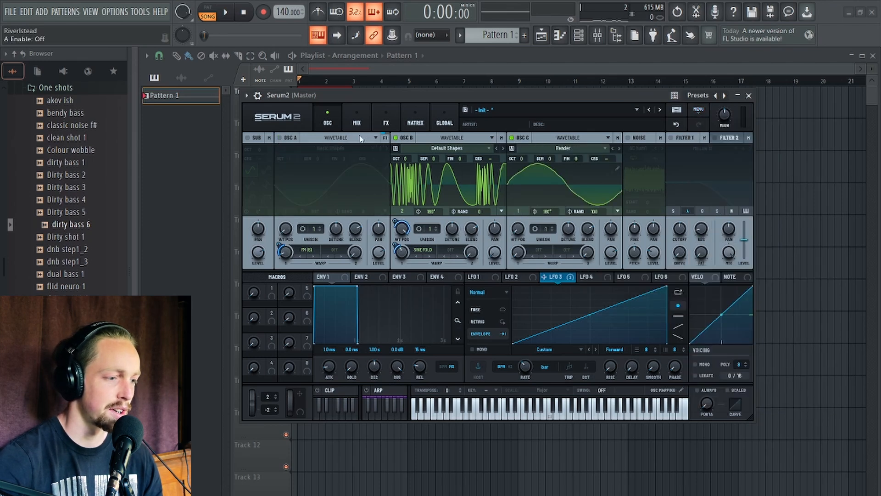
pyautogui.click(395, 137)
# Lower Oscillator C's octave to -2.
pyautogui.moveTo(543, 277); pyautogui.dragTo(516, 234)
pyautogui.moveTo(507, 95); pyautogui.dragTo(484, 78)
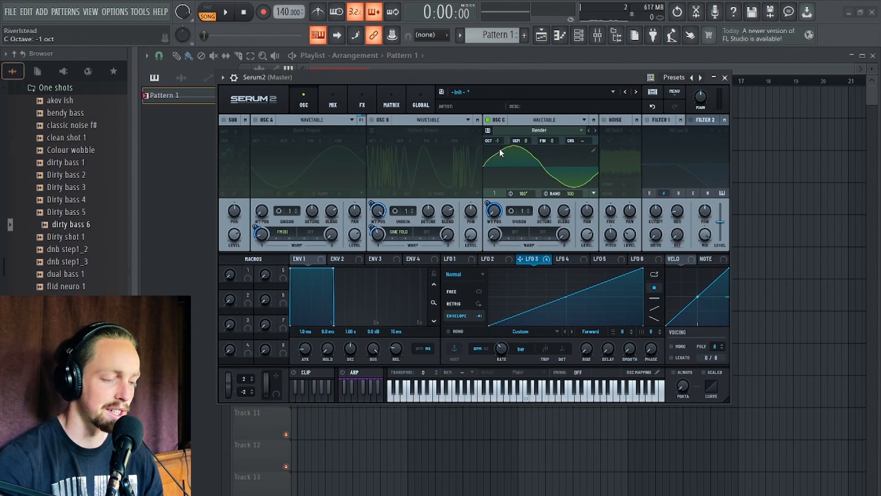
pyautogui.moveTo(502, 73)
pyautogui.mouseDown()
pyautogui.moveTo(488, 70)
pyautogui.moveTo(488, 79)
pyautogui.mouseUp()
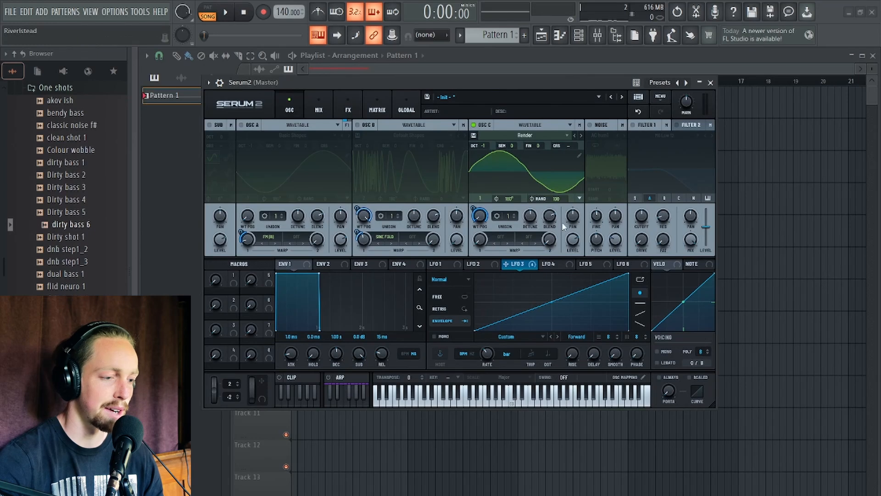
# Enable Filter 1, set its type to Band 24, and modulate its cutoff with LFO 3 at 96%.
pyautogui.press('space')
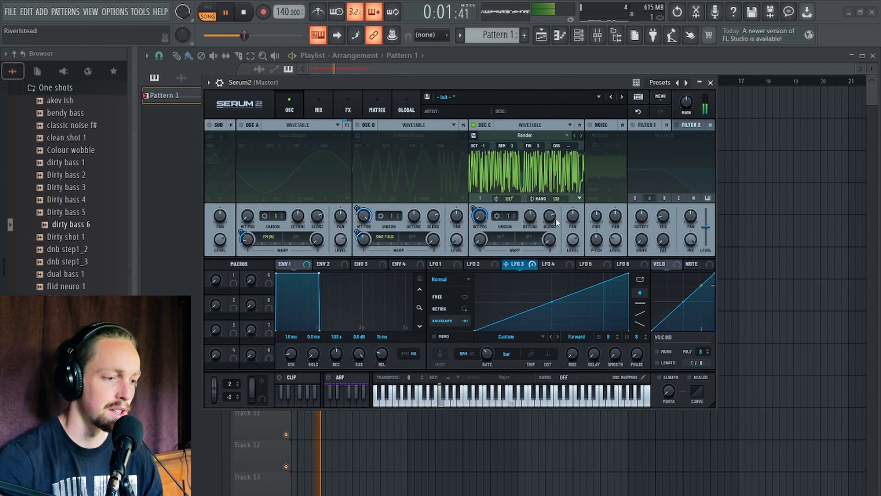
pyautogui.press('space')
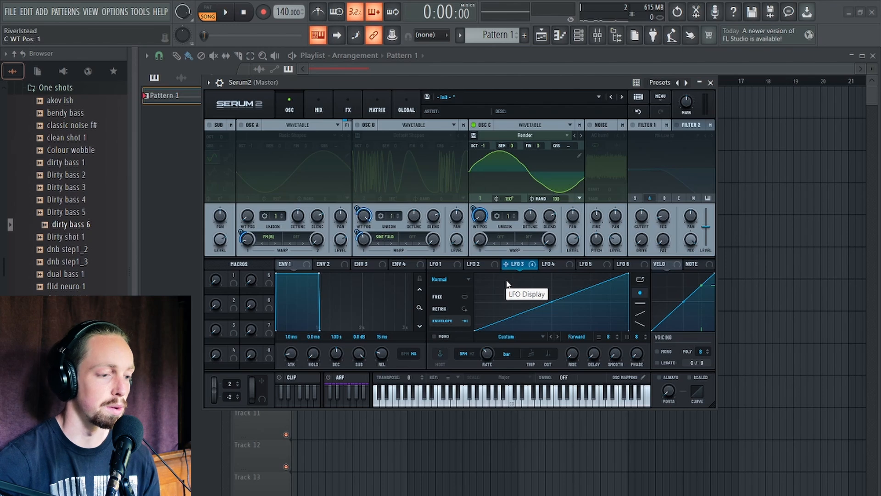
pyautogui.click(689, 132)
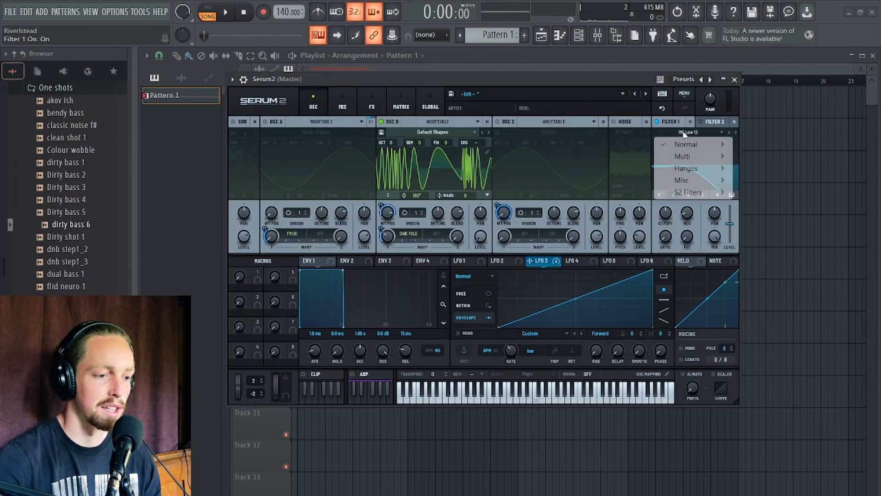
pyautogui.moveTo(686, 144)
pyautogui.click(779, 277)
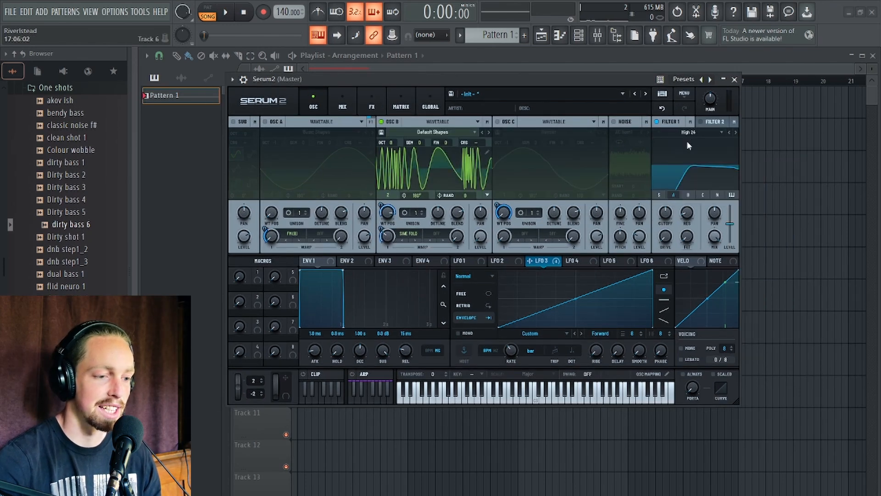
pyautogui.click(688, 133)
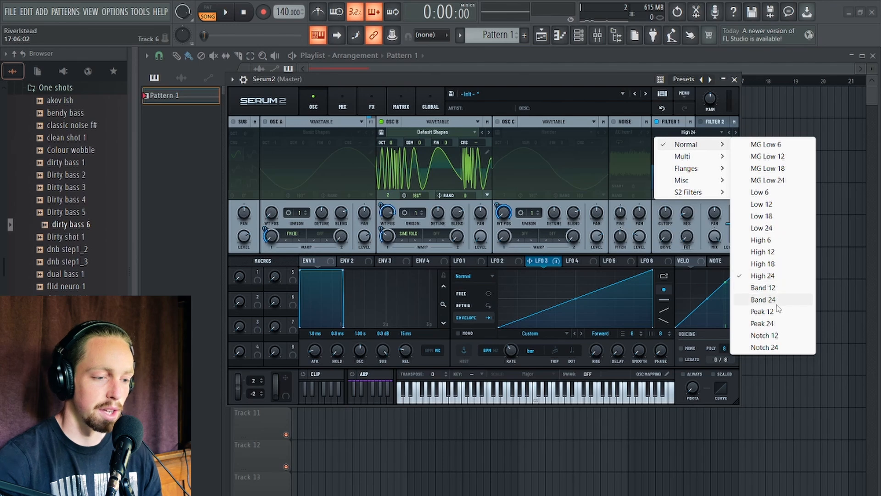
pyautogui.click(770, 300)
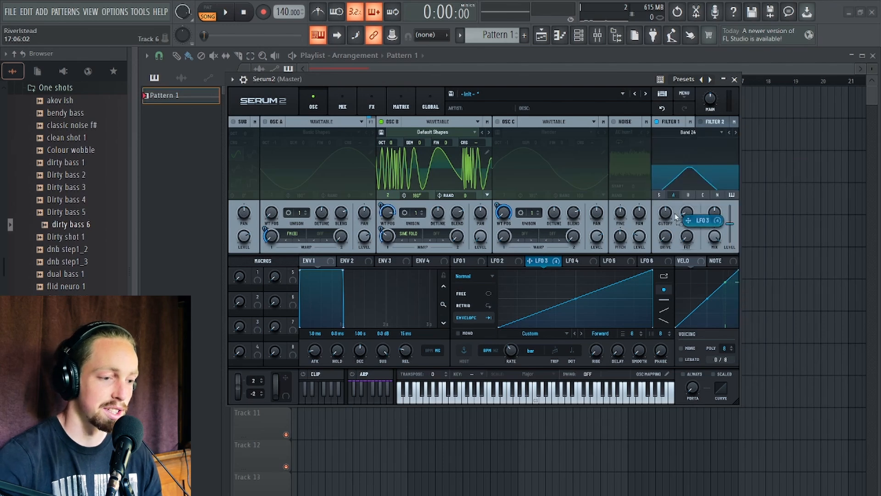
pyautogui.moveTo(665, 212); pyautogui.dragTo(693, 197)
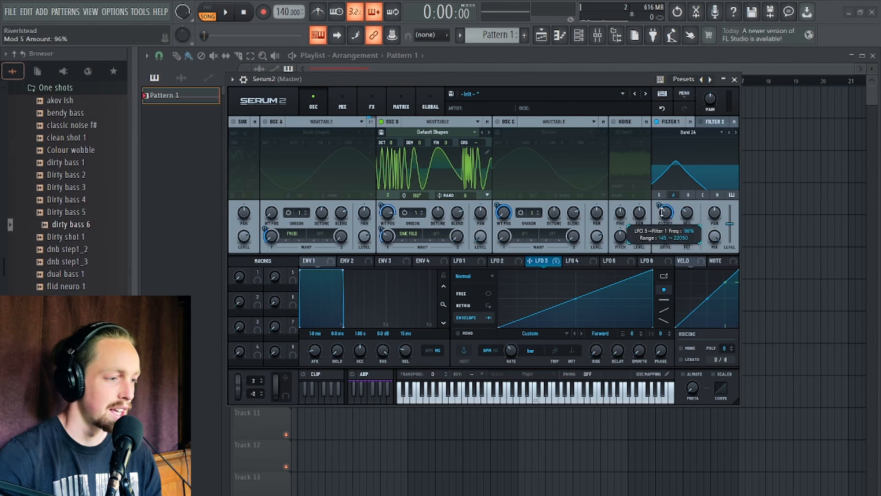
# Re-enable Oscillator A, set its warp mode to Distortion Sine Shaper, and raise the warp amount to 26.
pyautogui.click(265, 121)
pyautogui.click(319, 234)
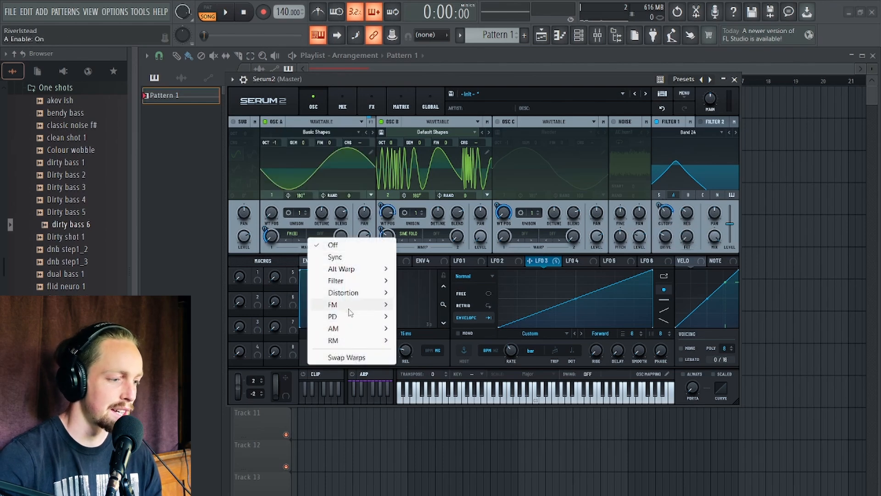
pyautogui.moveTo(349, 294)
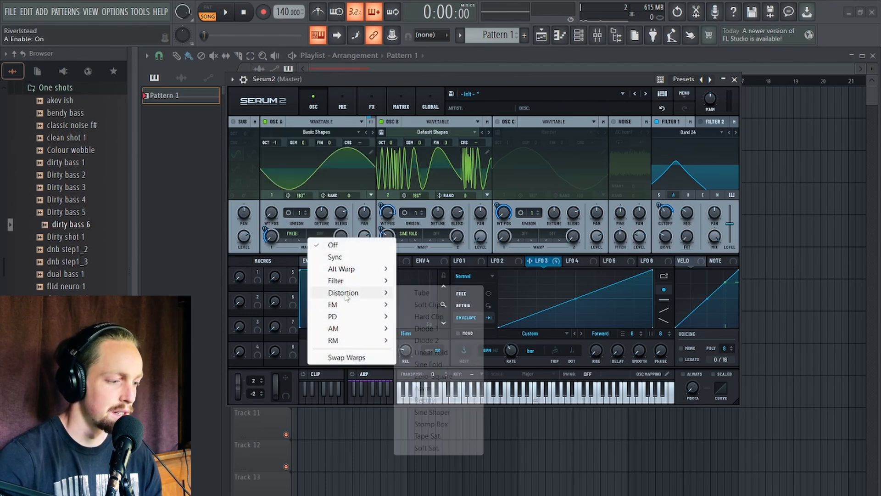
pyautogui.click(431, 412)
pyautogui.moveTo(340, 236); pyautogui.dragTo(349, 219)
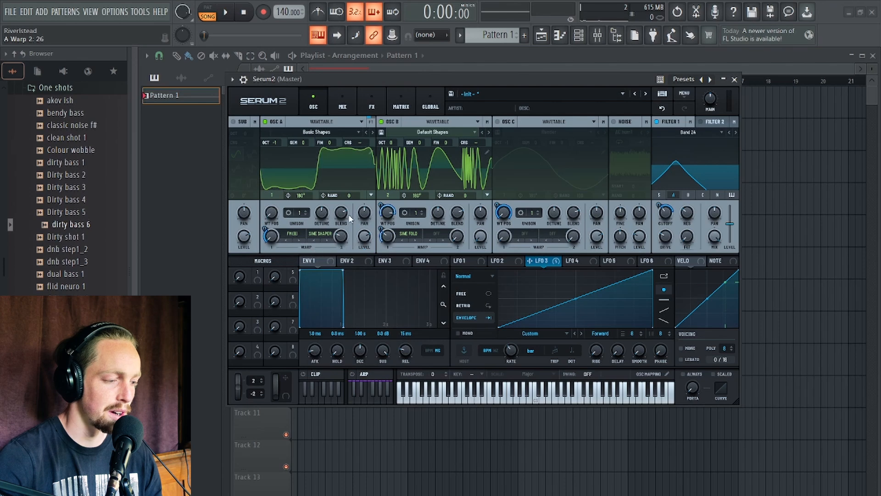
# Route LFO 3 to Oscillator A's warp amount and reduce LFO 3's Filter 1 cutoff modulation to 49%.
pyautogui.moveTo(530, 260); pyautogui.dragTo(338, 229)
pyautogui.press('space')
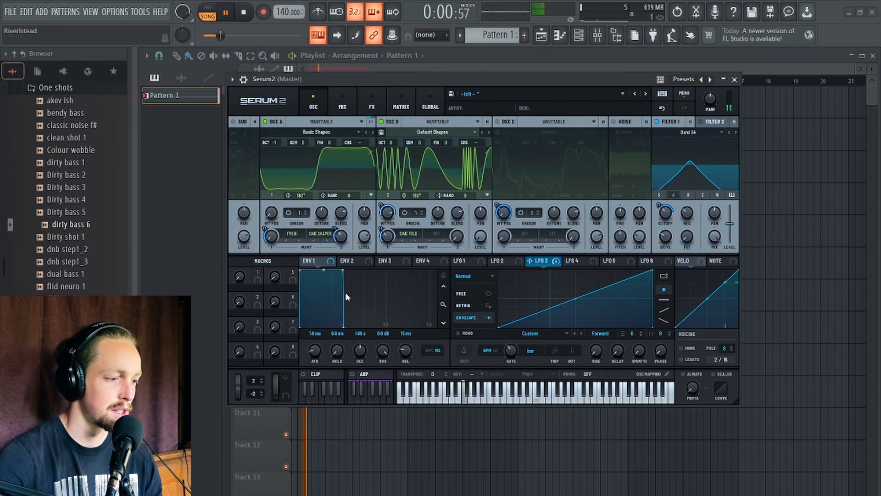
pyautogui.moveTo(665, 211); pyautogui.dragTo(660, 203)
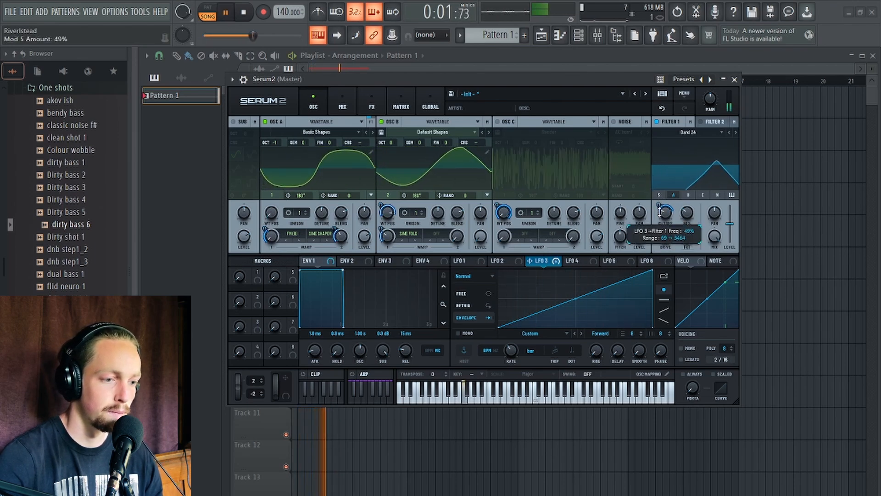
# Add a Flanger effect to the main FX chain.
pyautogui.click(372, 104)
pyautogui.press('space')
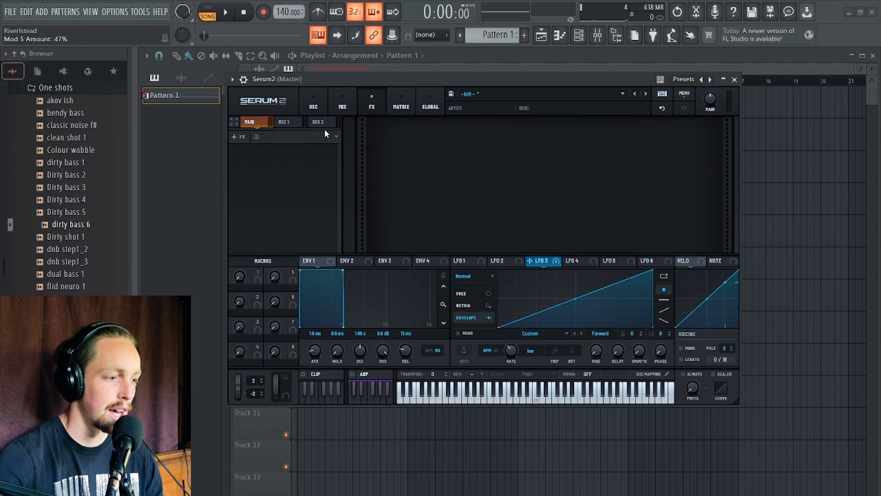
pyautogui.click(238, 136)
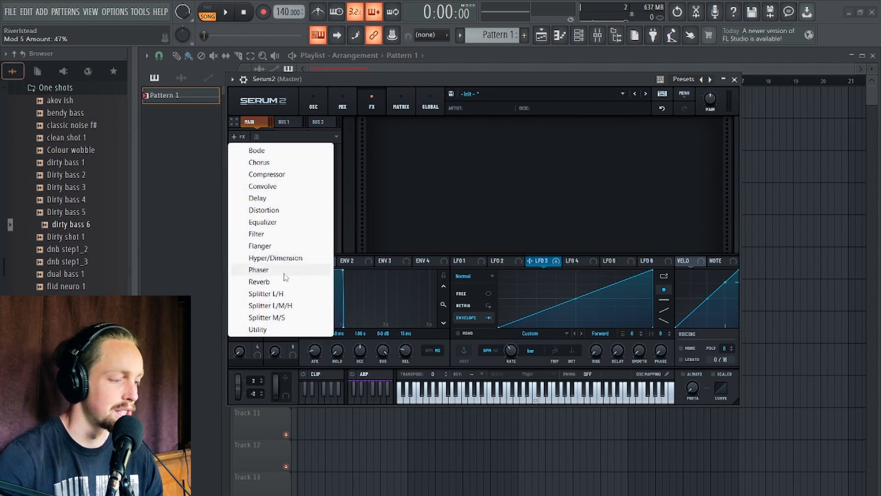
pyautogui.click(271, 246)
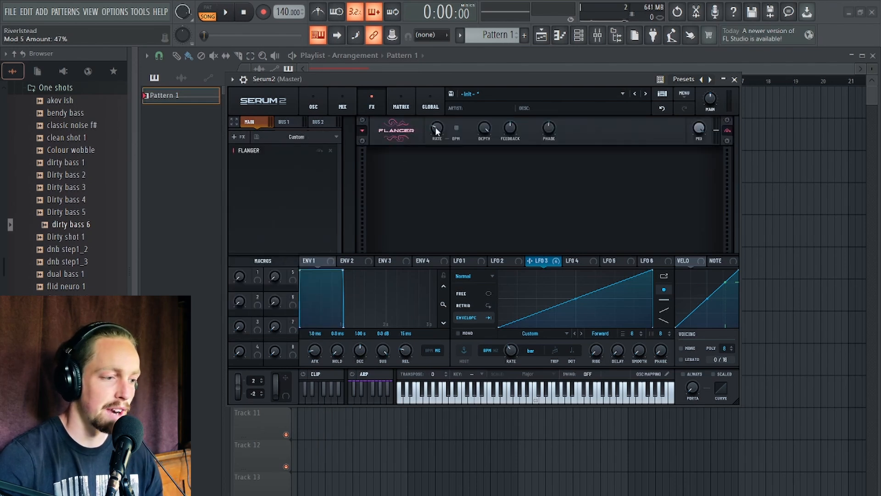
# Modulate the Flanger's depth with LFO 3 at -100% and preview playback.
pyautogui.moveTo(529, 261); pyautogui.dragTo(478, 171)
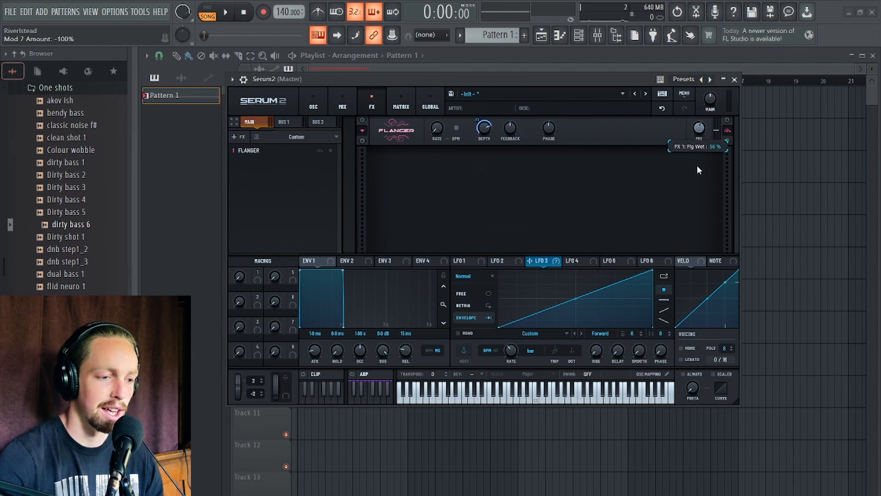
pyautogui.press('space')
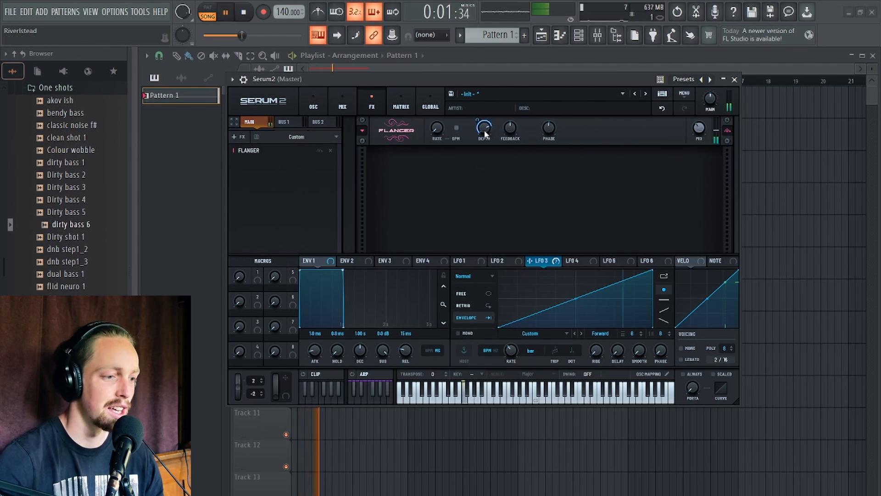
pyautogui.press('space')
# Add a Phaser effect and modulate its frequency with LFO 3 at 100%.
pyautogui.click(233, 137)
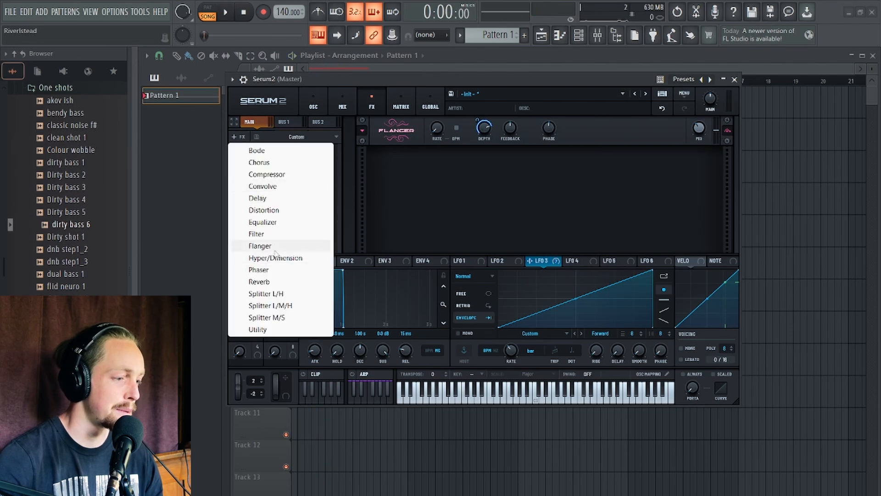
pyautogui.click(280, 270)
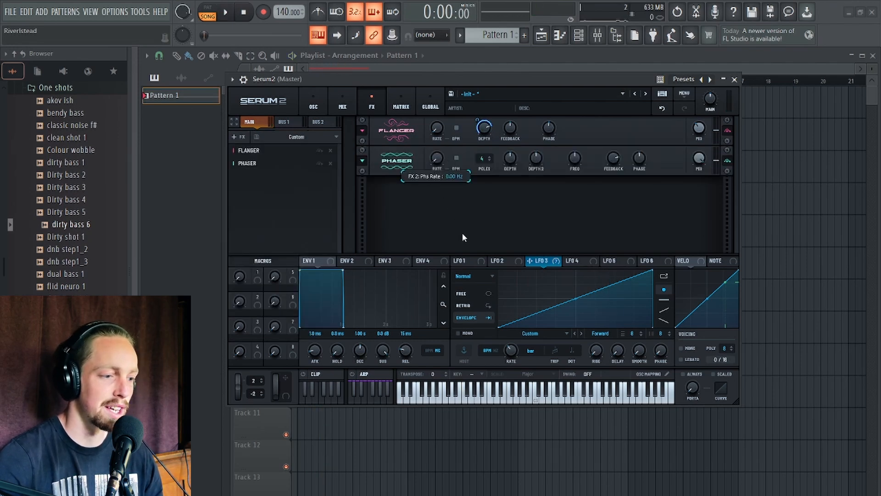
pyautogui.moveTo(539, 262); pyautogui.dragTo(577, 159)
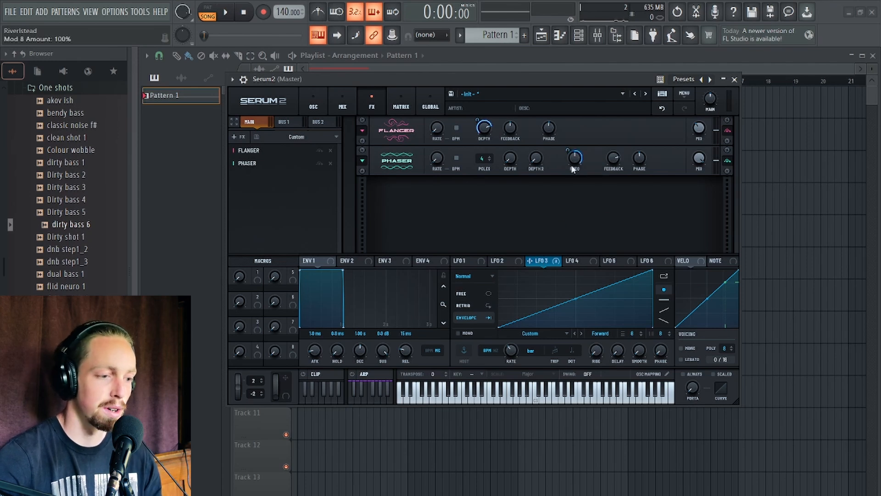
# Set LFO 3's modulation of the Phaser frequency to 48% and preview playback.
pyautogui.press('space')
pyautogui.moveTo(579, 168); pyautogui.dragTo(568, 175)
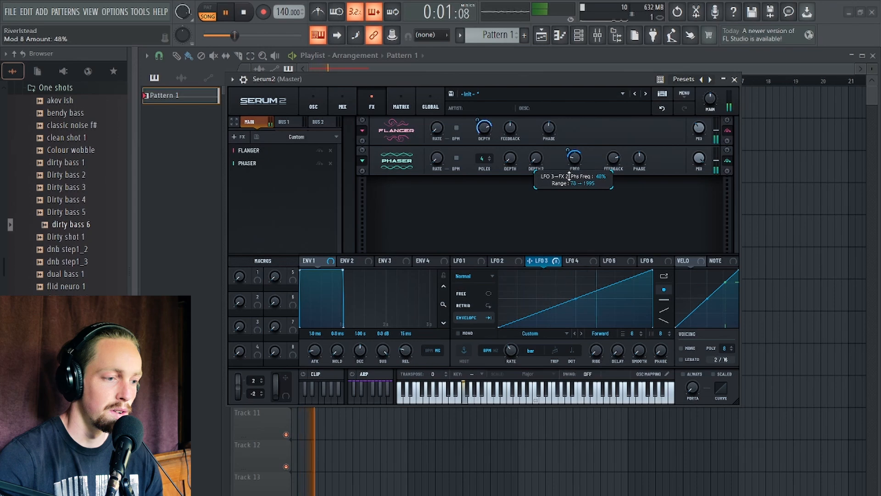
pyautogui.press('space')
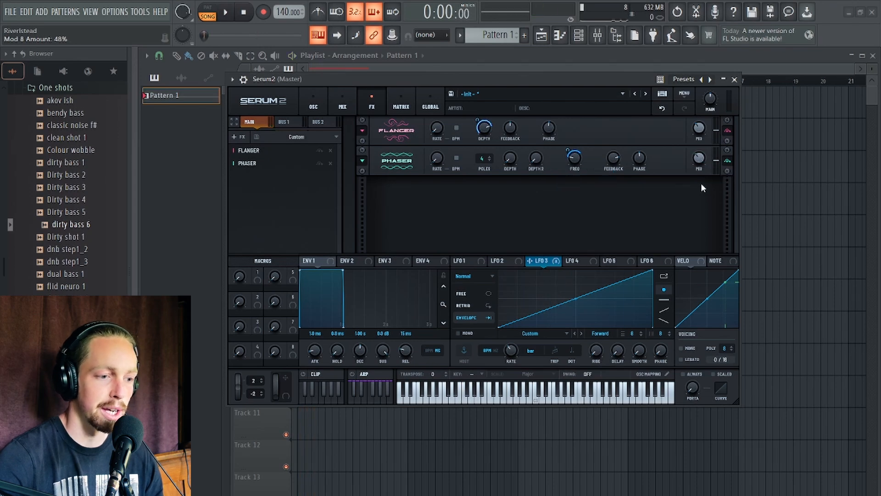
# Resample the current sound into Oscillator C and switch Oscillator C on.
pyautogui.press('space')
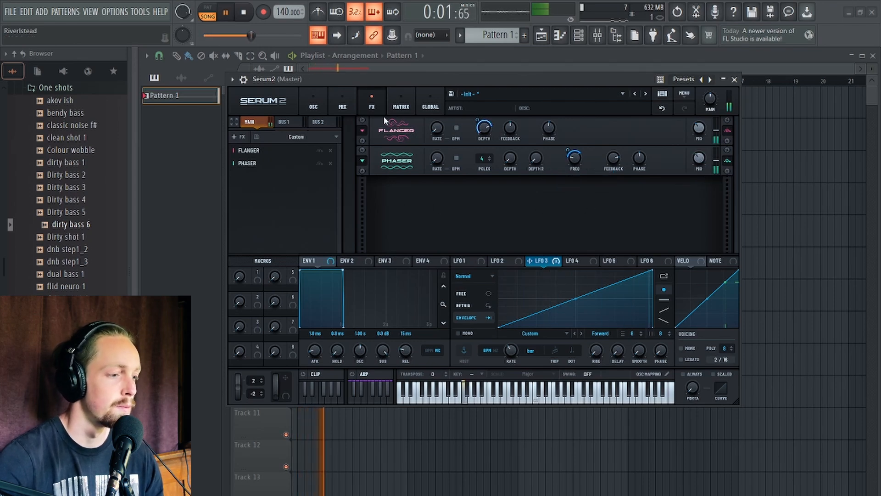
pyautogui.press('space')
pyautogui.click(314, 104)
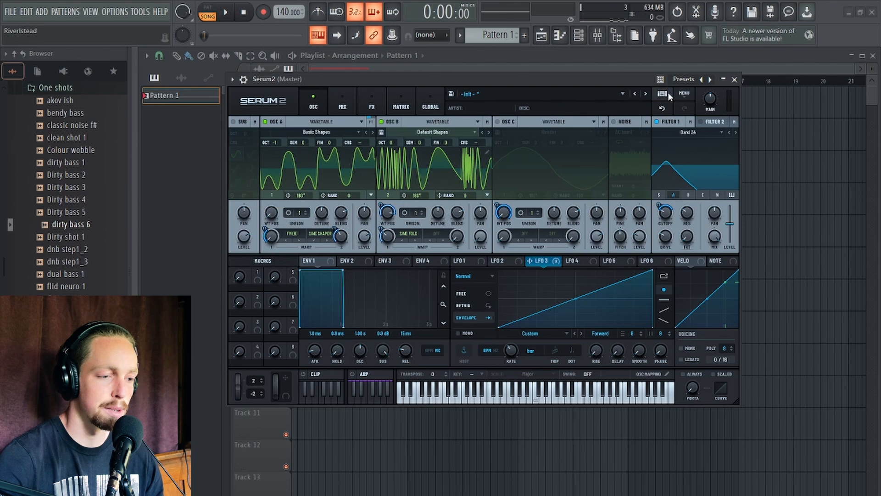
pyautogui.click(686, 93)
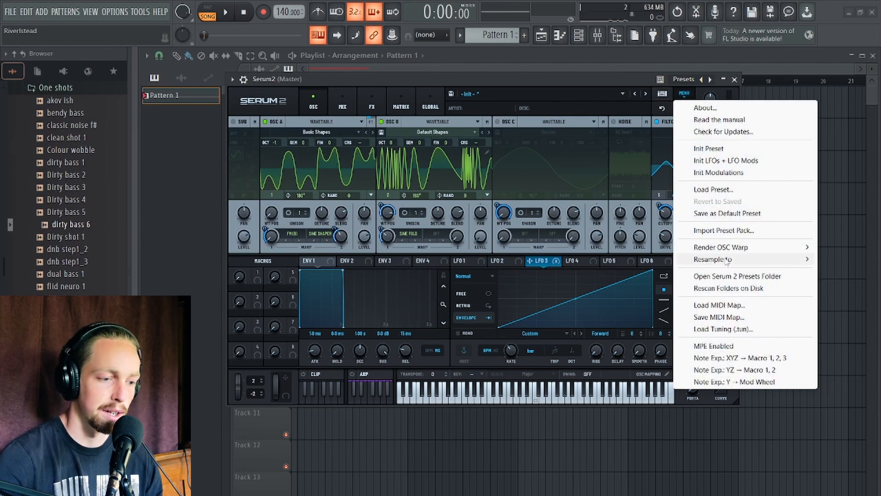
pyautogui.moveTo(707, 260)
pyautogui.click(614, 285)
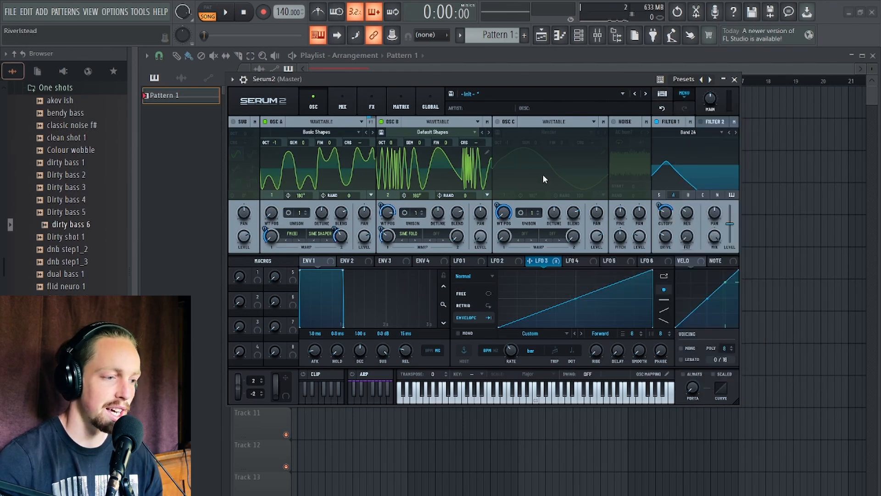
pyautogui.click(497, 122)
# Turn off Filter 1, Oscillator A and Oscillator B so only the resampled Oscillator C sounds.
pyautogui.click(657, 122)
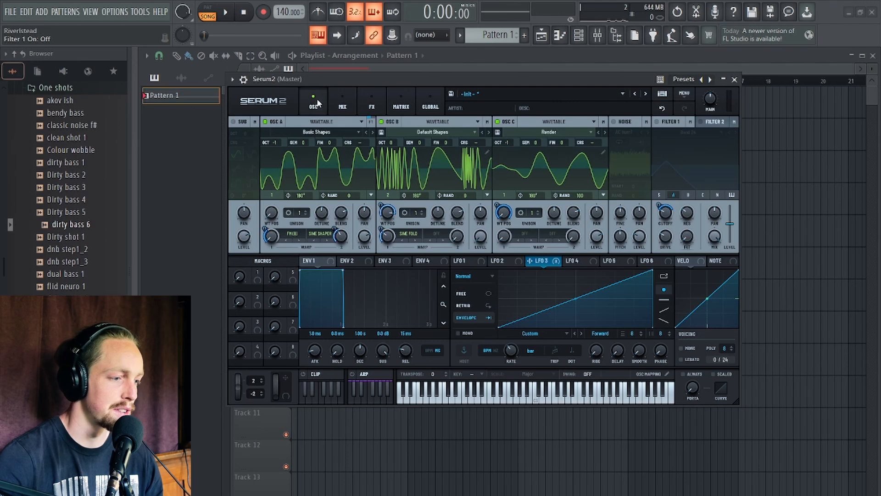
pyautogui.click(372, 103)
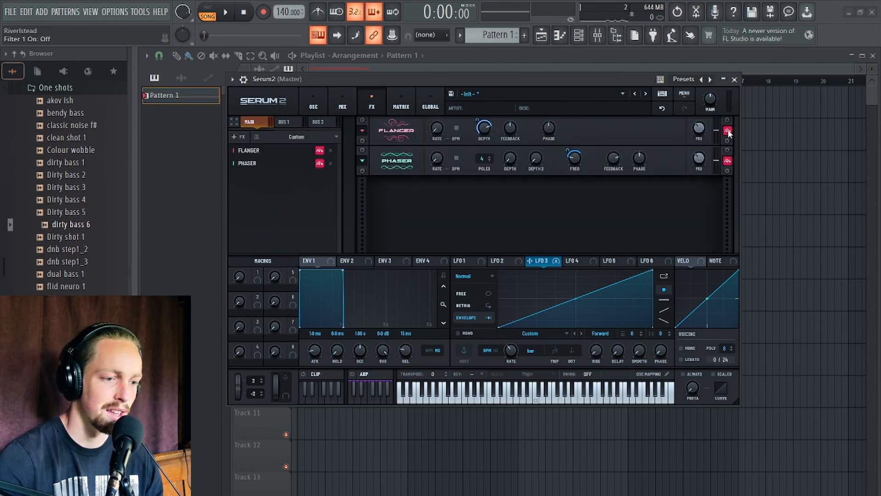
pyautogui.click(313, 103)
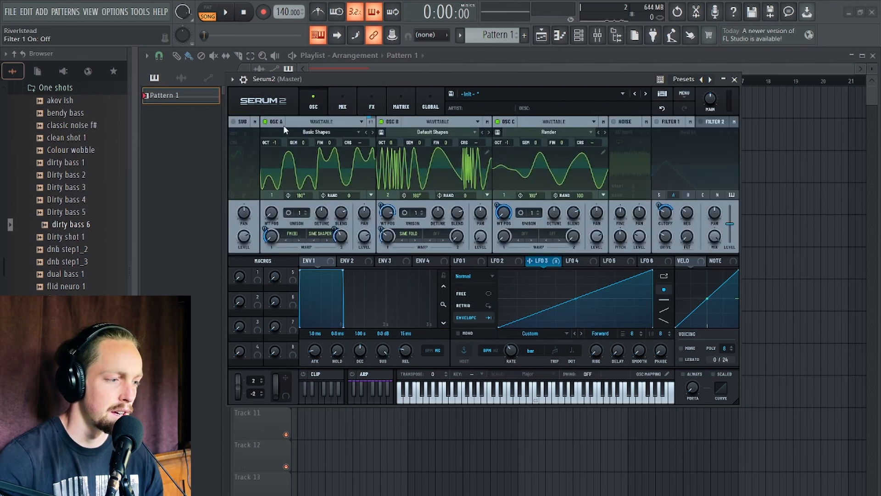
pyautogui.click(265, 122)
pyautogui.click(381, 122)
# Modulate Oscillator C's wavetable position with LFO 3 at 100% and preview playback.
pyautogui.press('space')
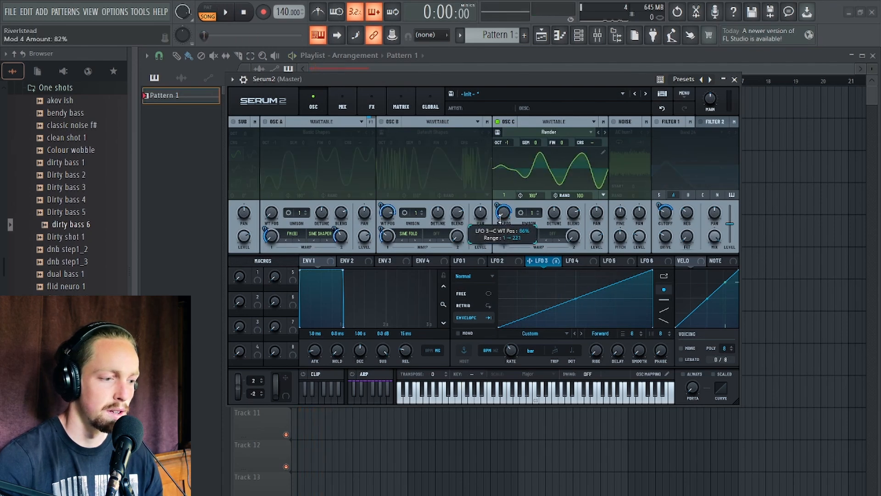
pyautogui.moveTo(501, 225)
pyautogui.mouseDown()
pyautogui.moveTo(507, 201)
pyautogui.moveTo(505, 208)
pyautogui.mouseUp()
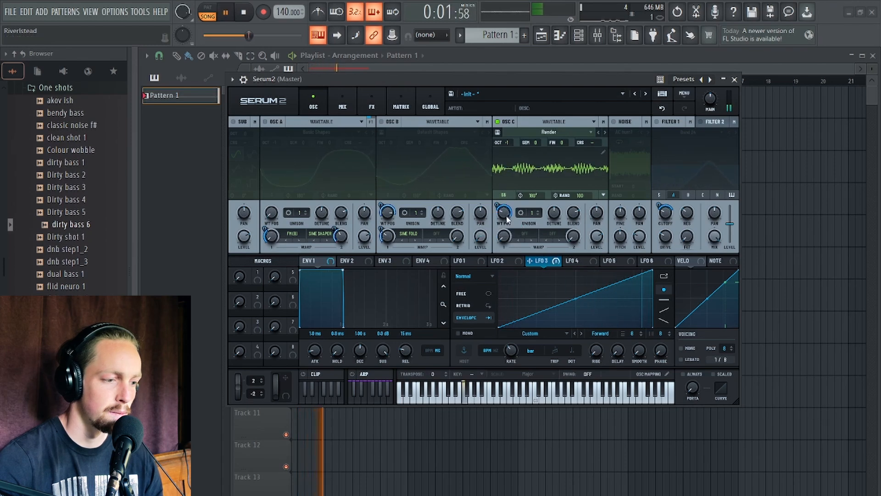
pyautogui.press('space')
pyautogui.moveTo(496, 205); pyautogui.dragTo(498, 182)
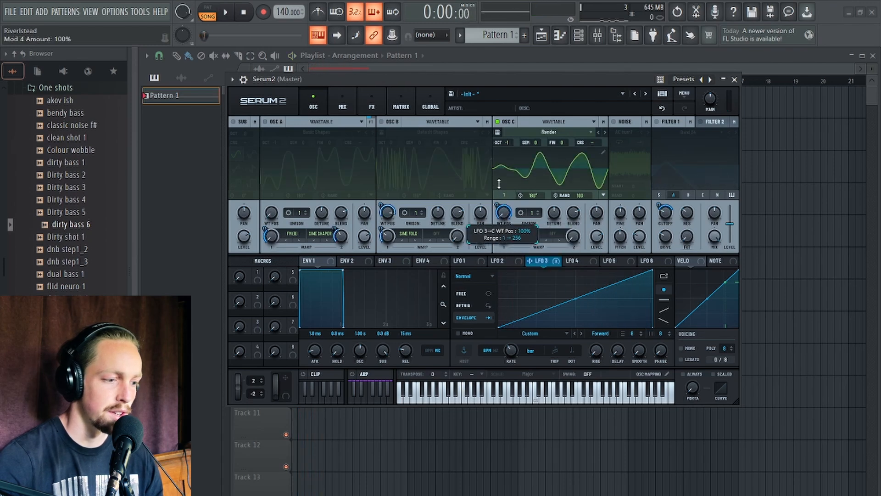
# Open Oscillator C's wavetable editor and remove a selected block of frames starting around frame 62.
pyautogui.click(602, 153)
pyautogui.moveTo(267, 340); pyautogui.dragTo(347, 342)
pyautogui.click(276, 318)
pyautogui.click(371, 320)
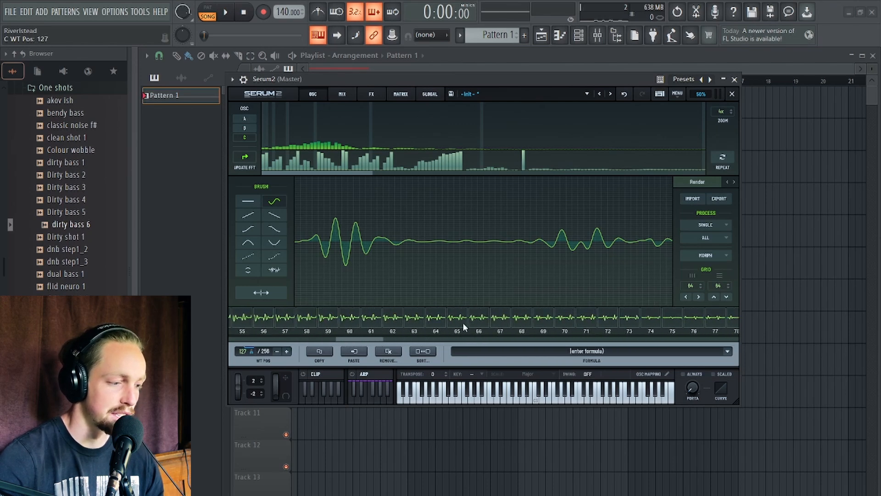
pyautogui.keyDown('shift'); pyautogui.click(426, 318); pyautogui.keyUp('shift')
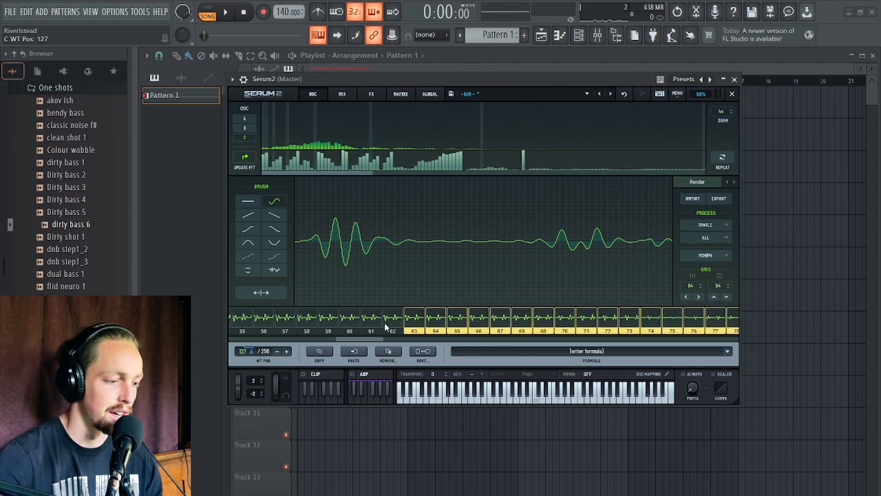
pyautogui.click(386, 351)
pyautogui.click(477, 389)
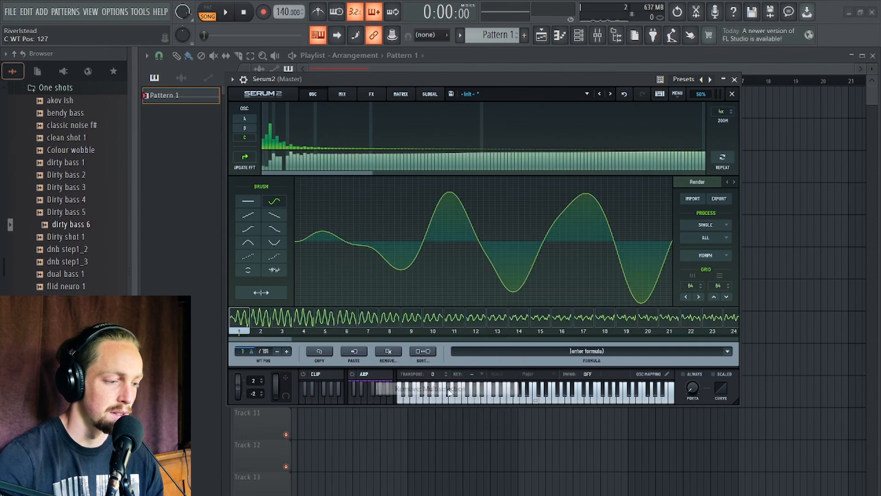
# Remove another selected range of frames, about frames 67 to 71, from the wavetable.
pyautogui.moveTo(277, 343); pyautogui.dragTo(504, 340)
pyautogui.keyDown('shift'); pyautogui.click(534, 315); pyautogui.keyUp('shift')
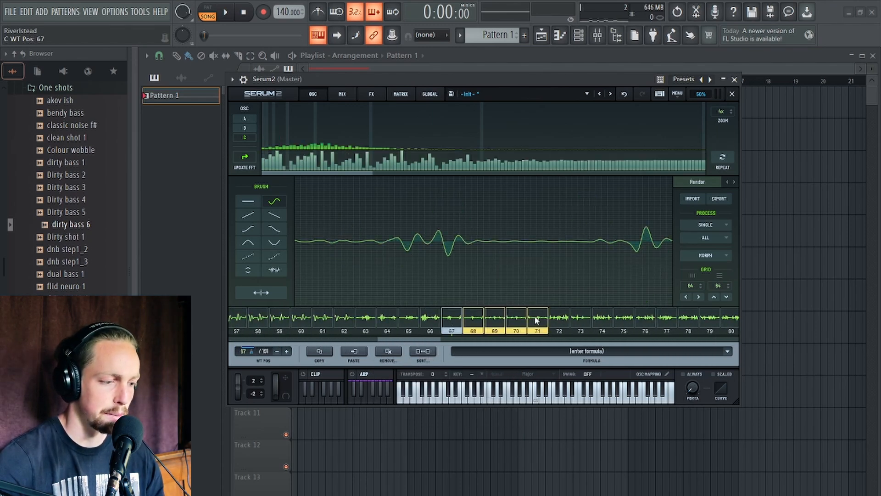
pyautogui.click(388, 351)
pyautogui.click(443, 389)
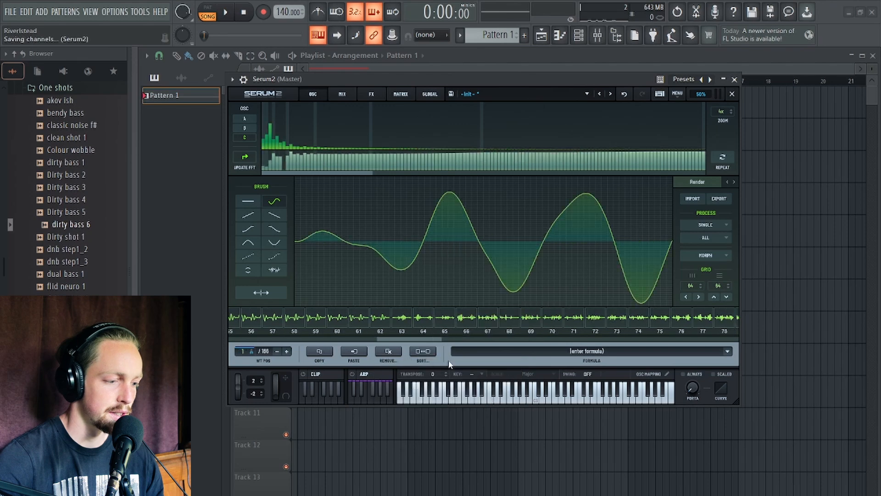
# Remove all wavetable frames from frame 137 through to the end.
pyautogui.moveTo(416, 339); pyautogui.dragTo(614, 341)
pyautogui.click(697, 318)
pyautogui.click(478, 321)
pyautogui.scroll(3, 476, 324)
pyautogui.click(471, 327)
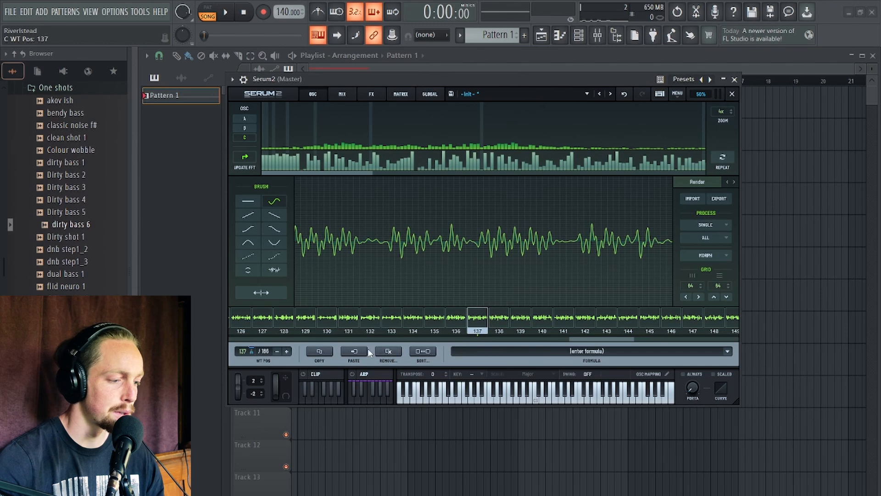
pyautogui.click(391, 352)
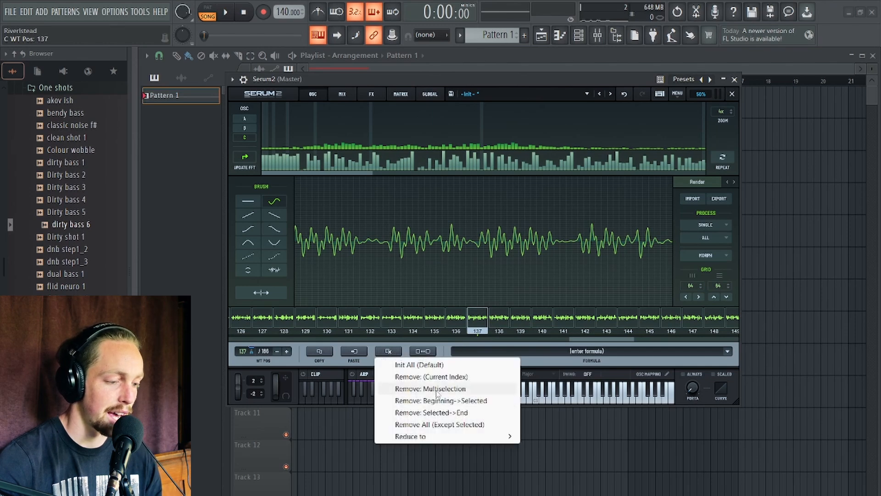
pyautogui.click(438, 412)
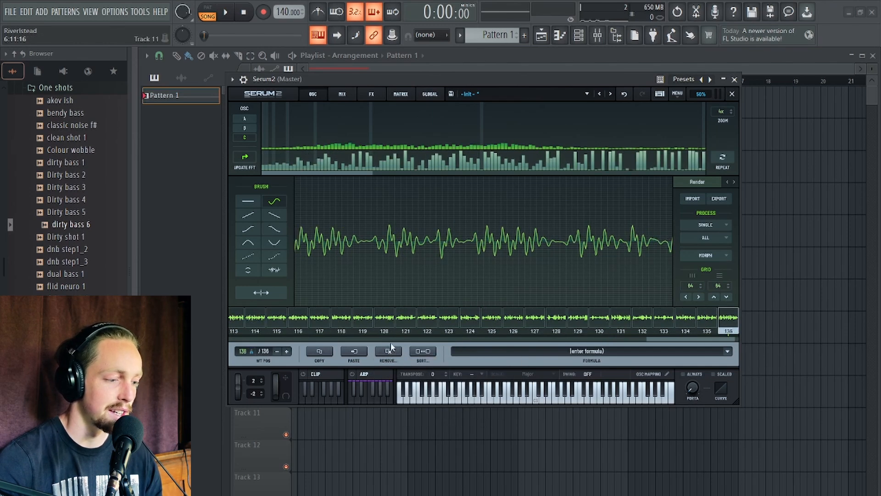
# Normalize each wavetable frame separately.
pyautogui.moveTo(725, 339); pyautogui.dragTo(767, 340)
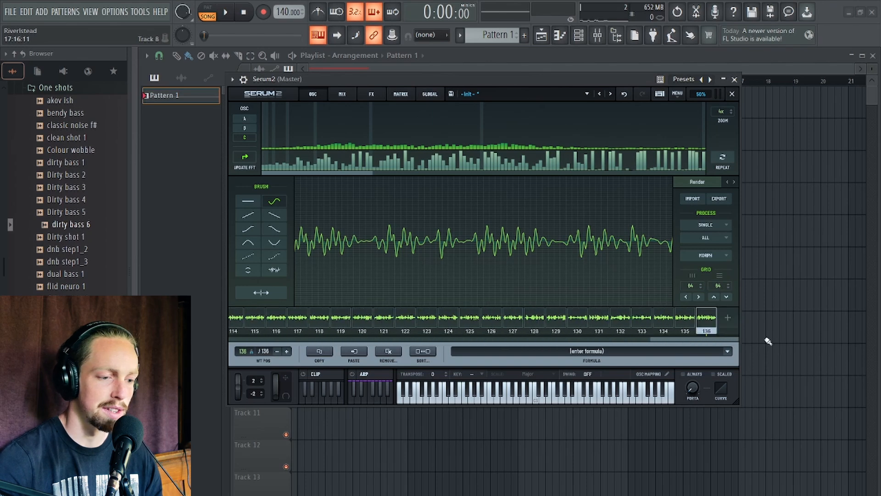
pyautogui.click(705, 238)
pyautogui.click(735, 203)
pyautogui.click(703, 238)
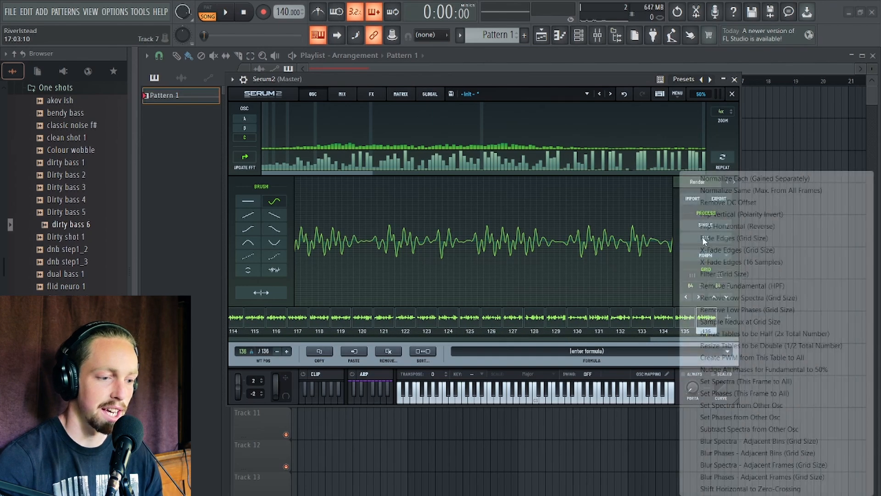
pyautogui.click(721, 179)
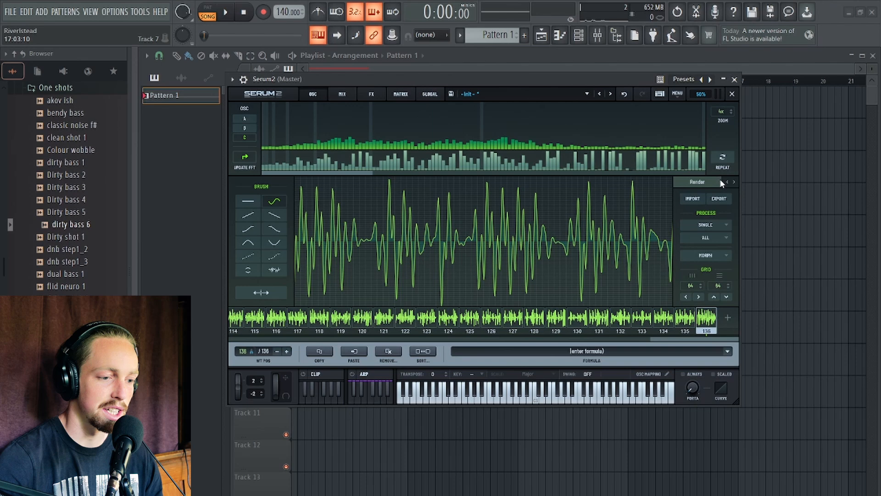
# Apply Morph - Crossfade to the wavetable and close the editor.
pyautogui.click(705, 239)
pyautogui.click(728, 249)
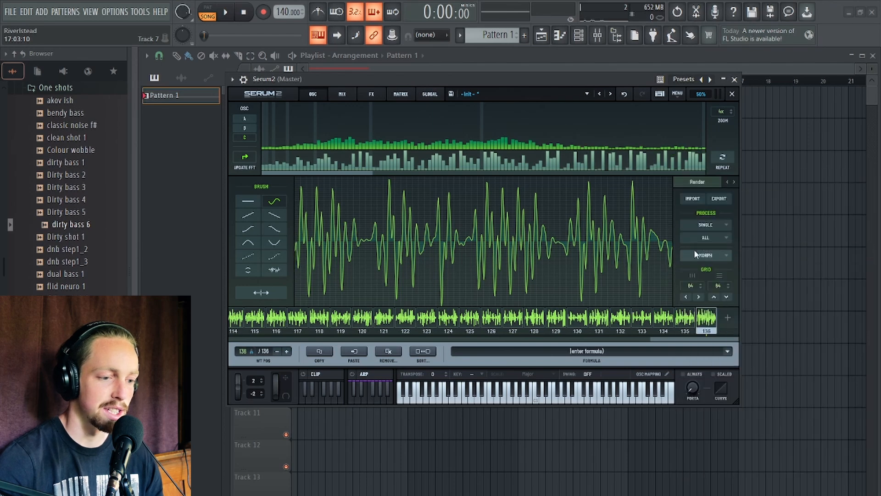
pyautogui.click(705, 255)
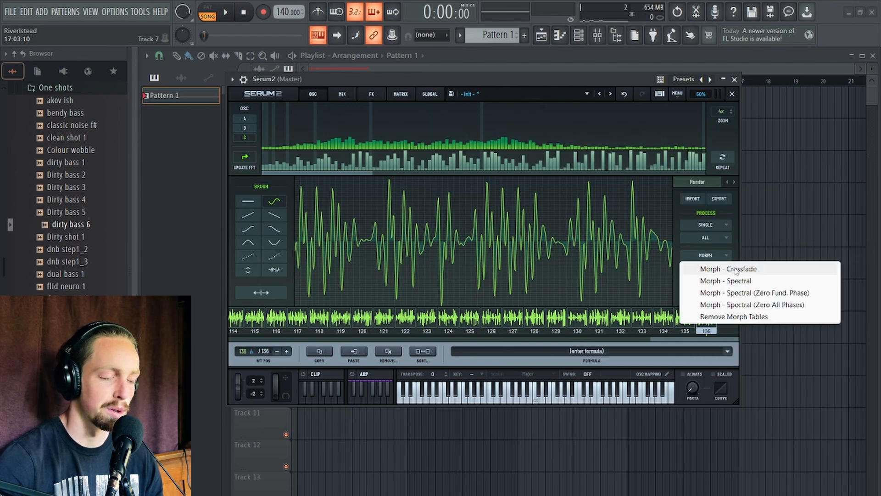
pyautogui.click(735, 270)
pyautogui.click(731, 94)
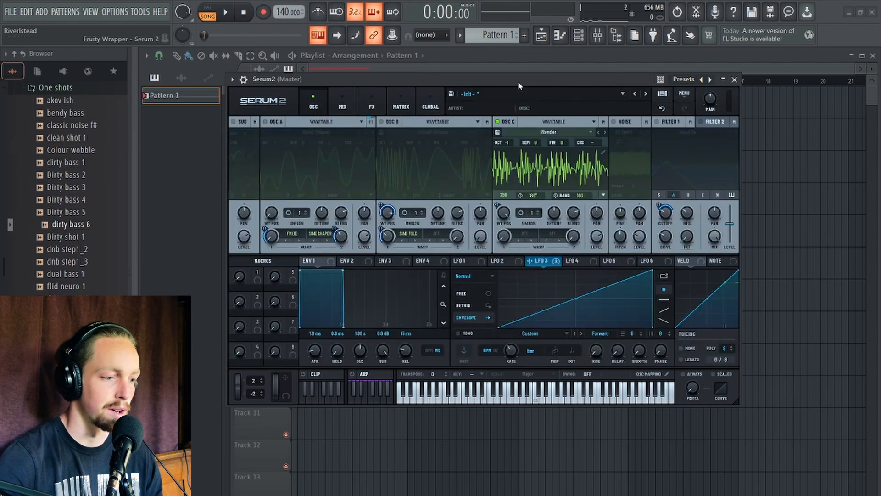
# Play back the resampled oscillator sound to preview it.
pyautogui.moveTo(518, 83); pyautogui.dragTo(506, 131)
pyautogui.moveTo(493, 256); pyautogui.dragTo(497, 391)
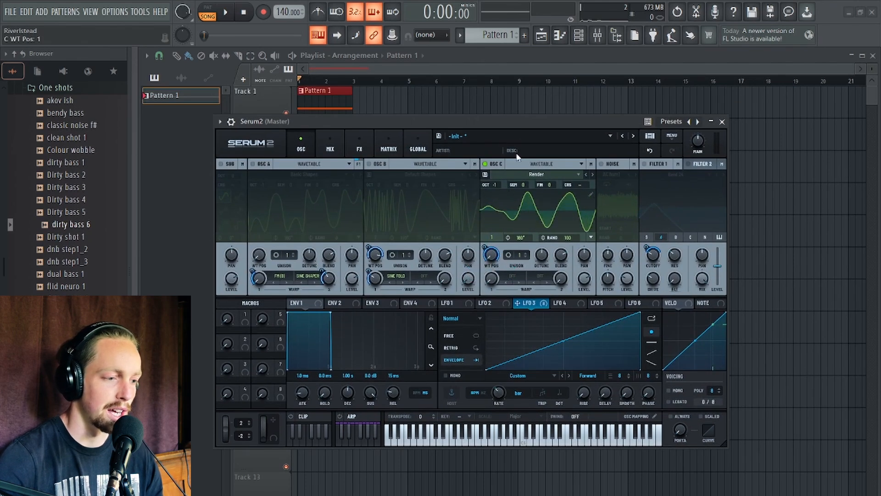
pyautogui.moveTo(512, 123); pyautogui.dragTo(498, 93)
pyautogui.press('space')
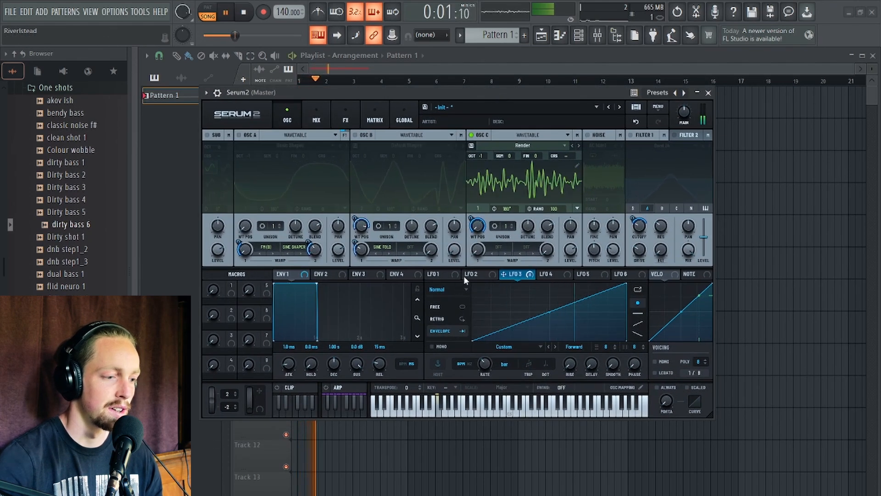
pyautogui.press('space')
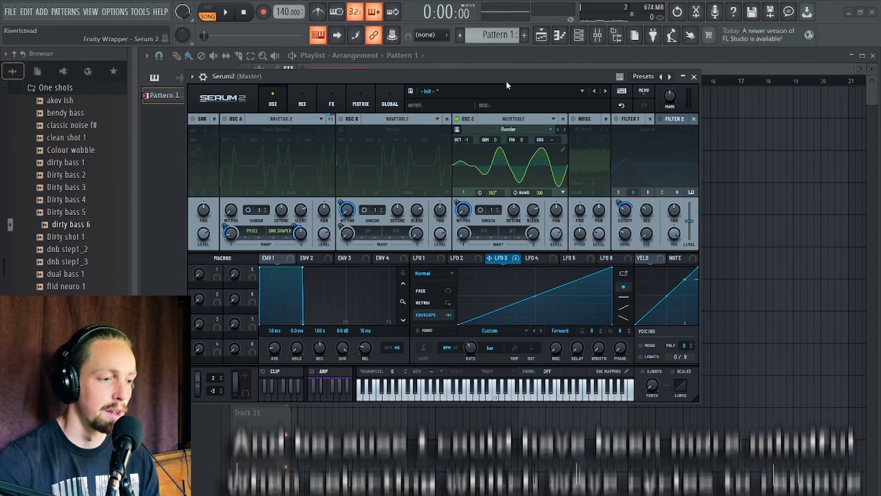
# Switch LFO 2 to S&H mode and adjust its rate.
pyautogui.moveTo(506, 78)
pyautogui.mouseDown()
pyautogui.moveTo(524, 66)
pyautogui.moveTo(514, 80)
pyautogui.mouseUp()
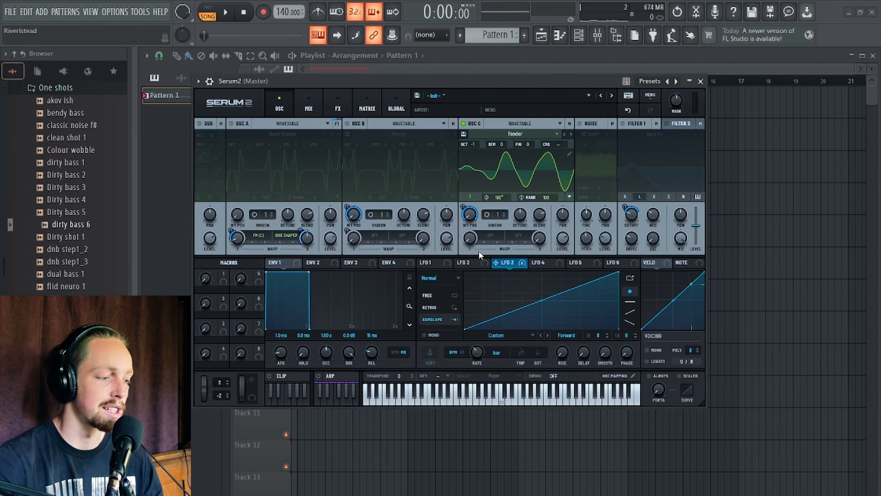
pyautogui.moveTo(466, 83); pyautogui.dragTo(511, 90)
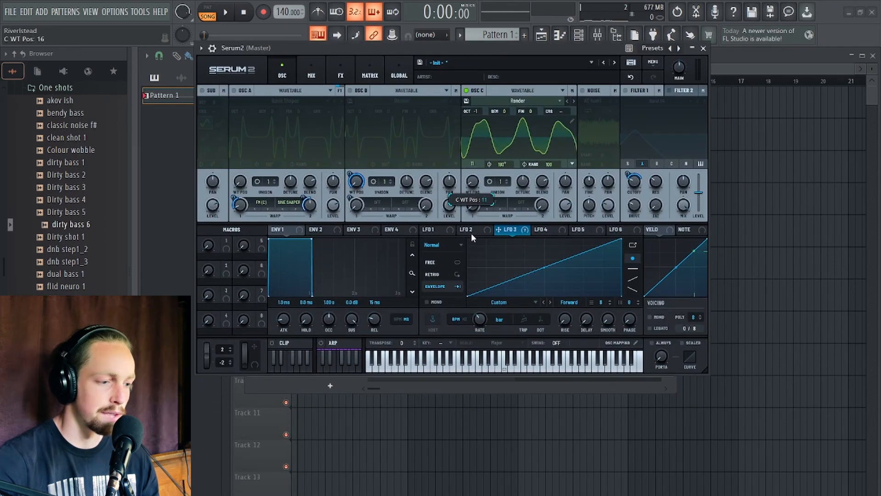
pyautogui.moveTo(471, 233)
pyautogui.mouseDown()
pyautogui.moveTo(482, 194)
pyautogui.moveTo(480, 247)
pyautogui.mouseUp()
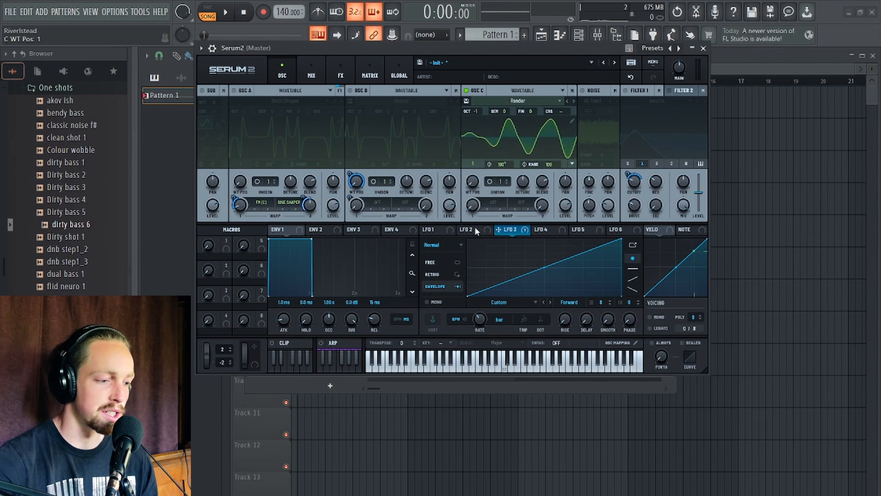
pyautogui.click(475, 228)
pyautogui.click(457, 245)
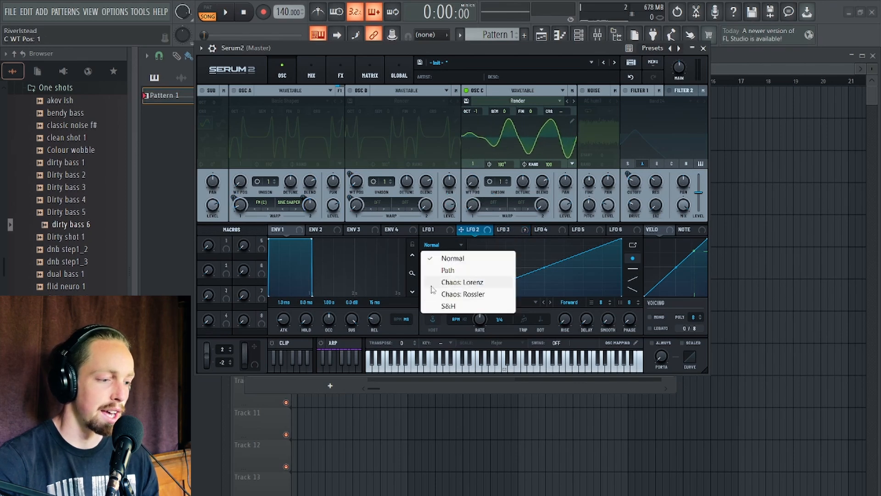
pyautogui.click(455, 306)
pyautogui.moveTo(480, 317); pyautogui.dragTo(479, 319)
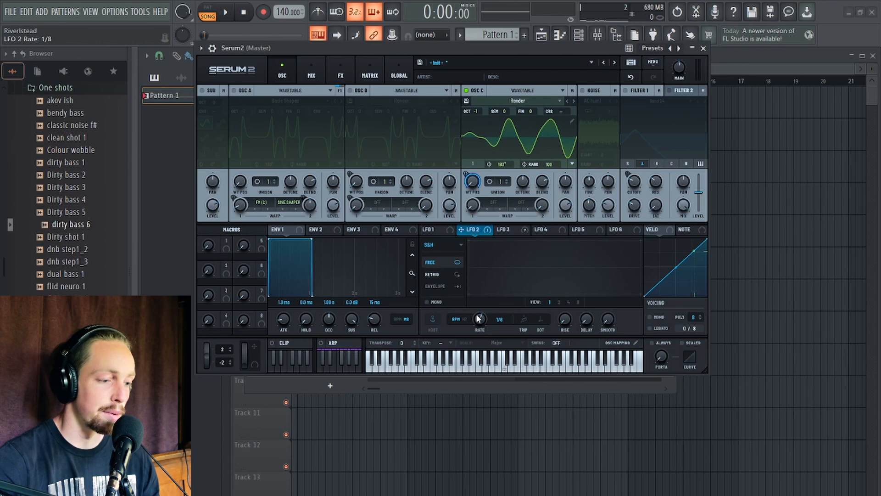
# Enable the arpeggiator.
pyautogui.moveTo(472, 46); pyautogui.dragTo(463, 36)
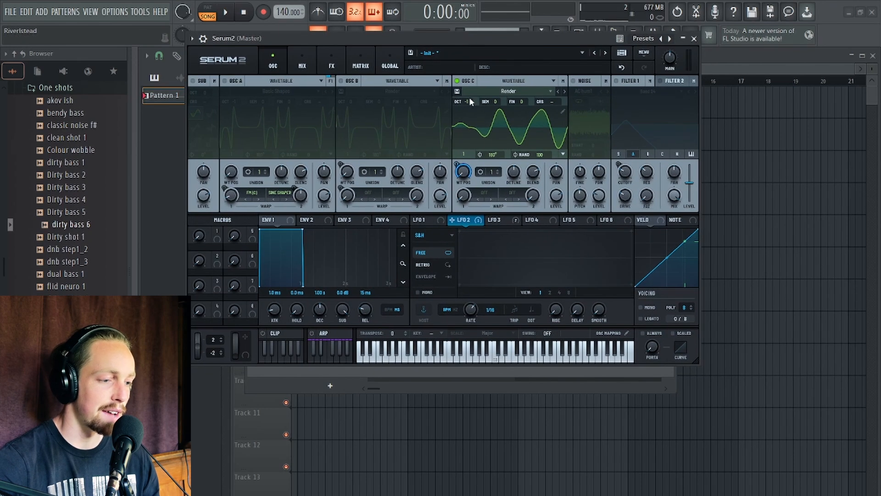
pyautogui.click(312, 334)
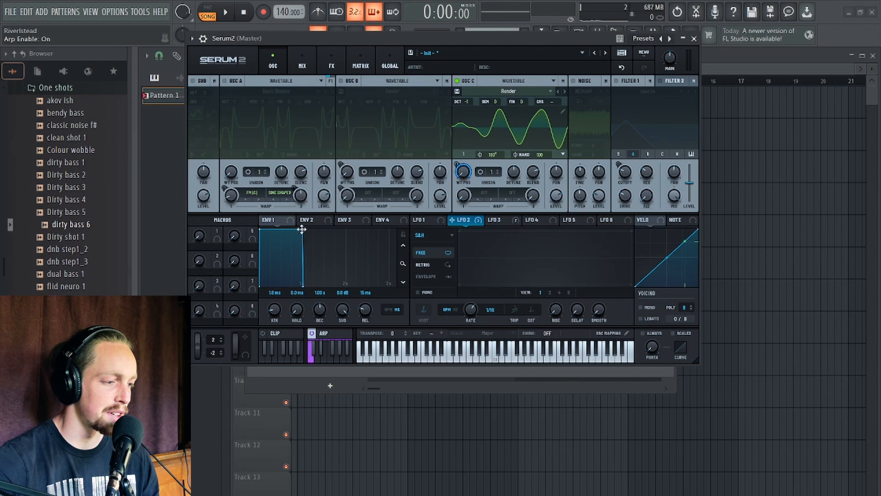
# Shape Envelope 1 into a short decay and assign it to Oscillator C's level at 80% amount.
pyautogui.moveTo(301, 230); pyautogui.dragTo(274, 257)
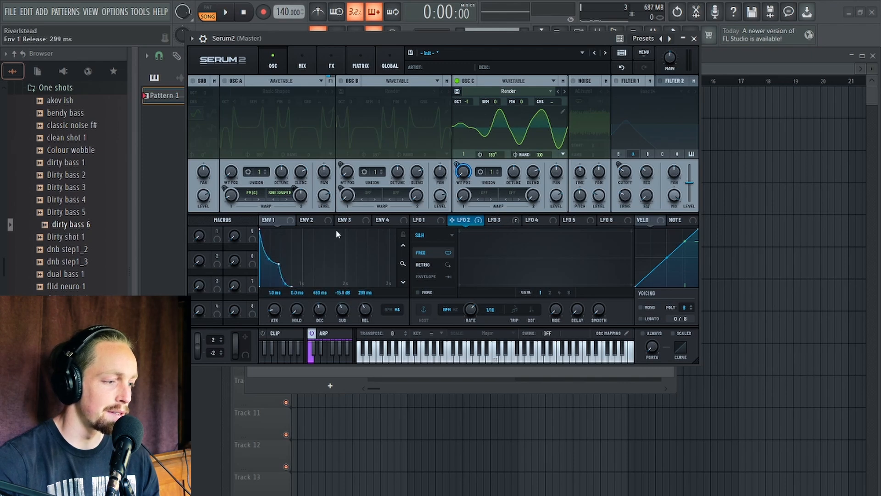
pyautogui.click(494, 220)
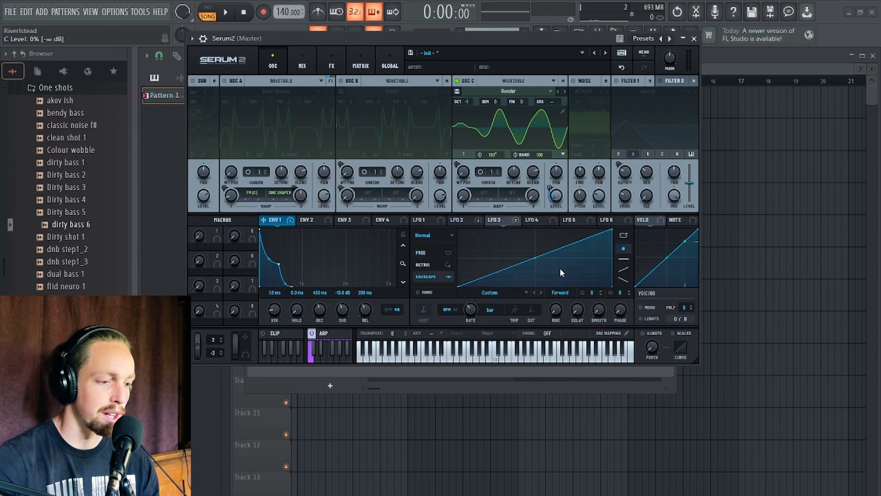
pyautogui.moveTo(550, 187); pyautogui.dragTo(551, 166)
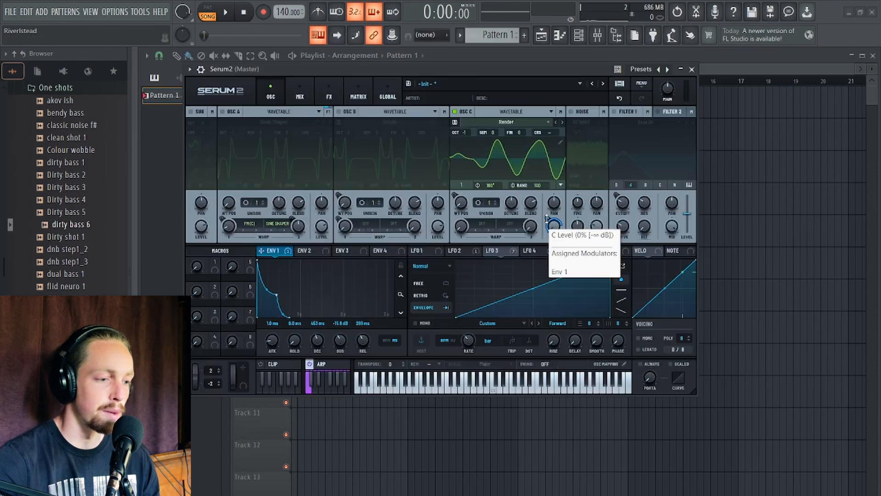
# Lower Envelope 1's sustain level and preview the sound.
pyautogui.click(547, 219)
pyautogui.press('space')
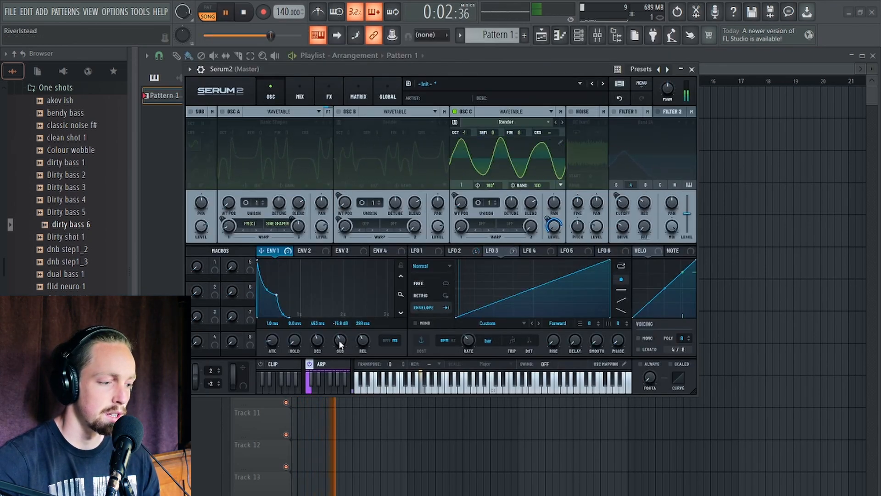
pyautogui.moveTo(339, 340); pyautogui.dragTo(319, 342)
pyautogui.press('space')
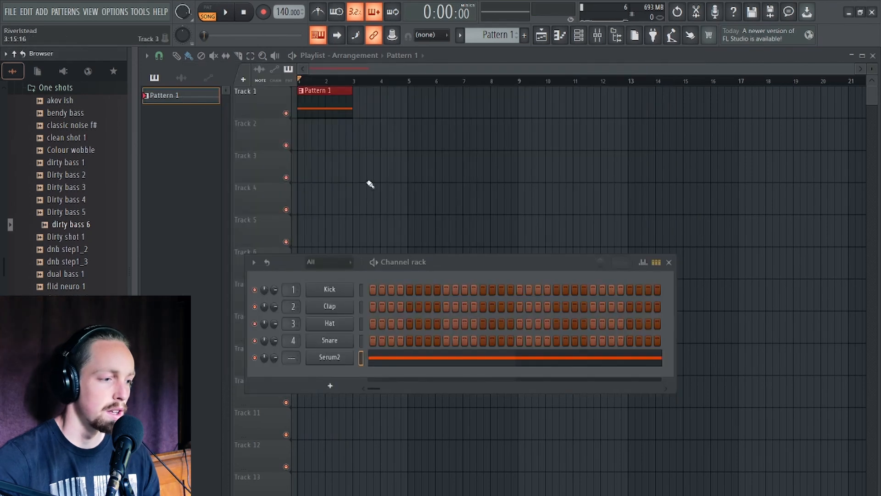
# Open the Serum pattern in the piano roll and add C4, D#4 and G4 notes above F3 to form a chord.
pyautogui.doubleClick(316, 111)
pyautogui.scroll(-2, 229, 225)
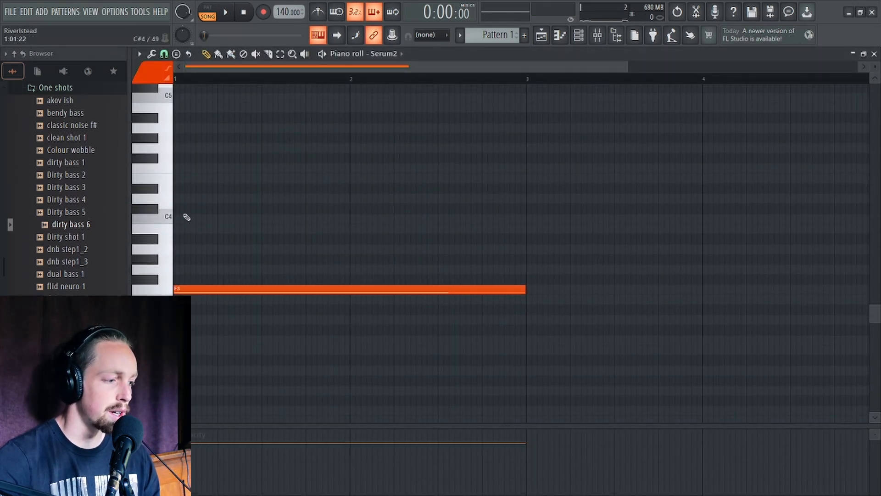
pyautogui.click(187, 217)
pyautogui.click(186, 188)
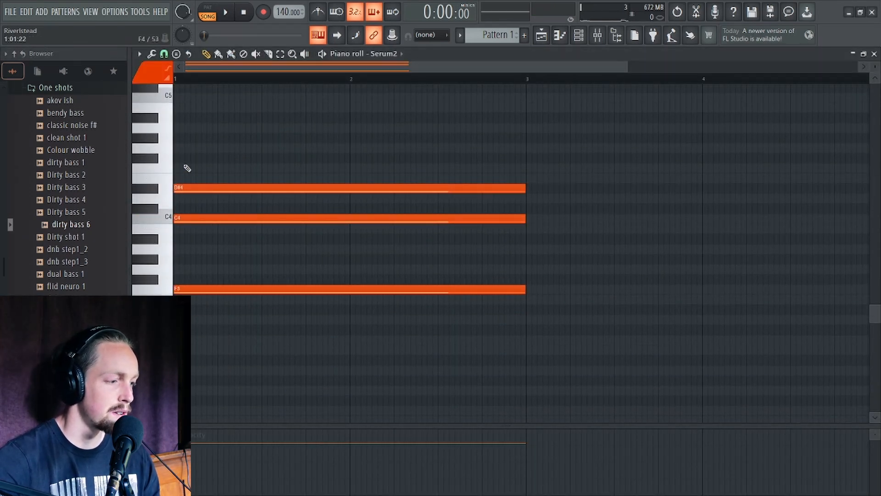
pyautogui.click(191, 138)
pyautogui.press('space')
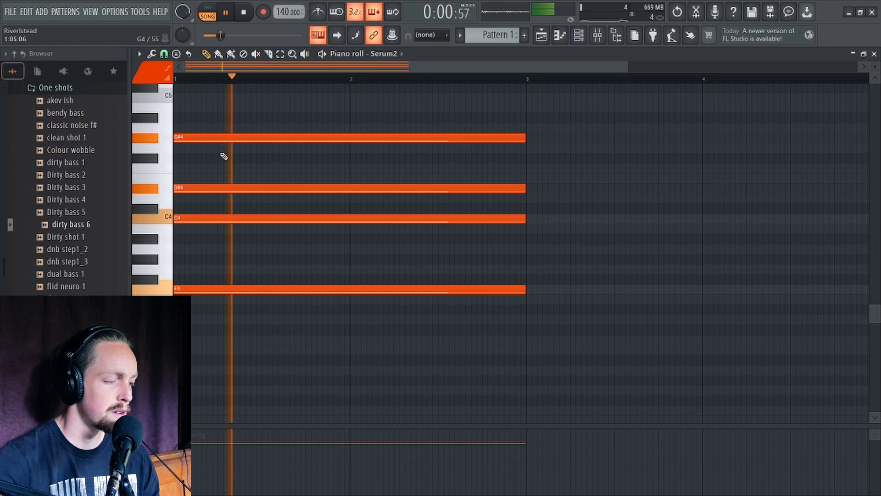
# Move the D#4 note down to C#4 and preview the chord.
pyautogui.scroll(-1, 223, 229)
pyautogui.scroll(5, 238, 266)
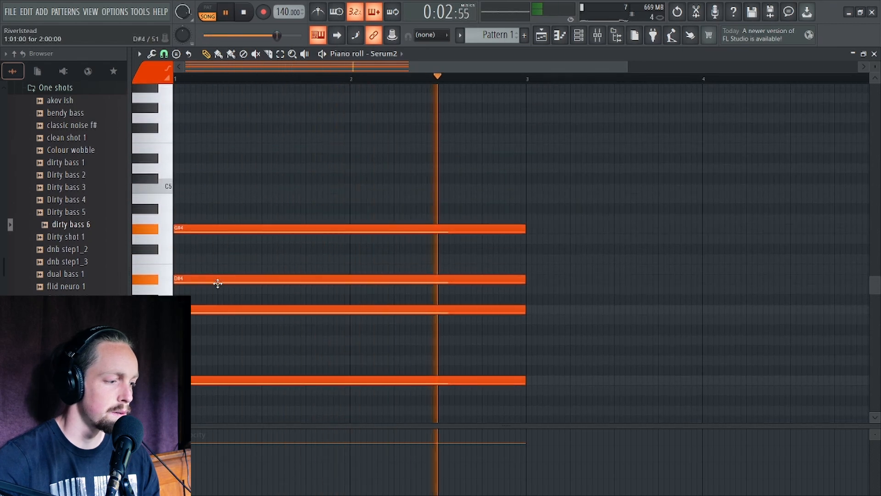
pyautogui.press('space')
pyautogui.moveTo(214, 281); pyautogui.dragTo(209, 300)
pyautogui.press('space')
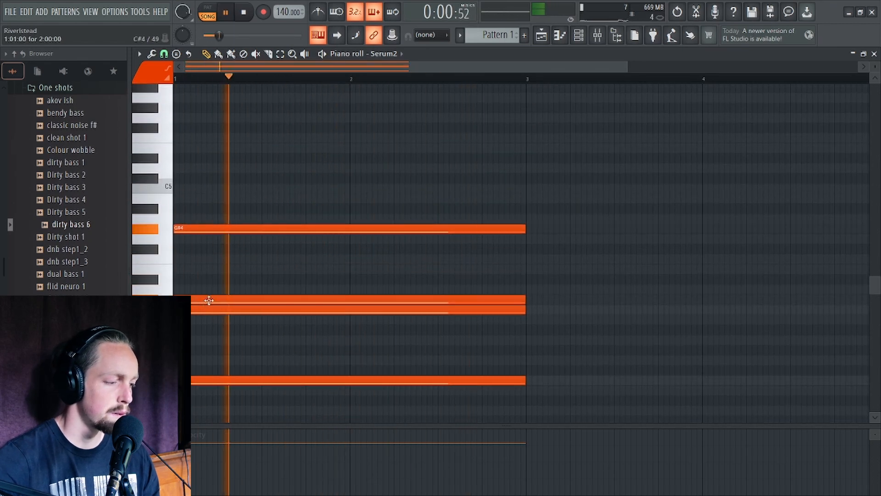
pyautogui.press('space')
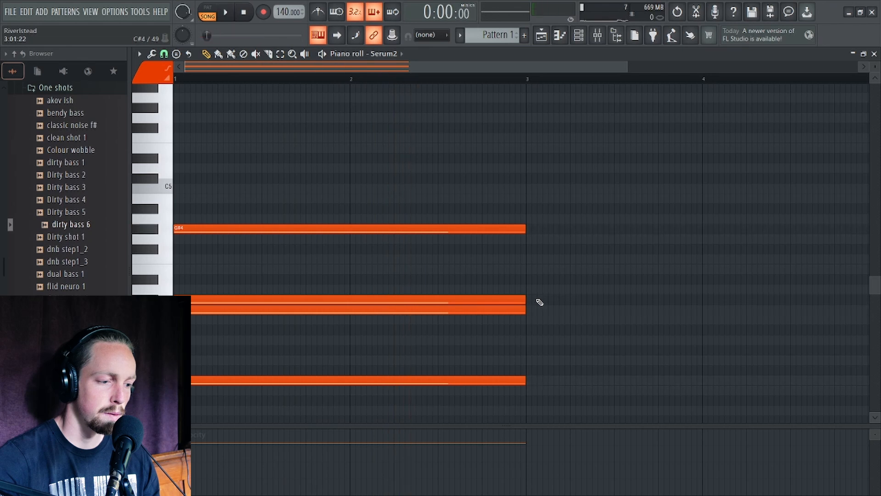
# Transpose the C#4 note up one octave and play the chord.
pyautogui.click(469, 298)
pyautogui.hotkey('ctrl', 'Up')
pyautogui.press('space')
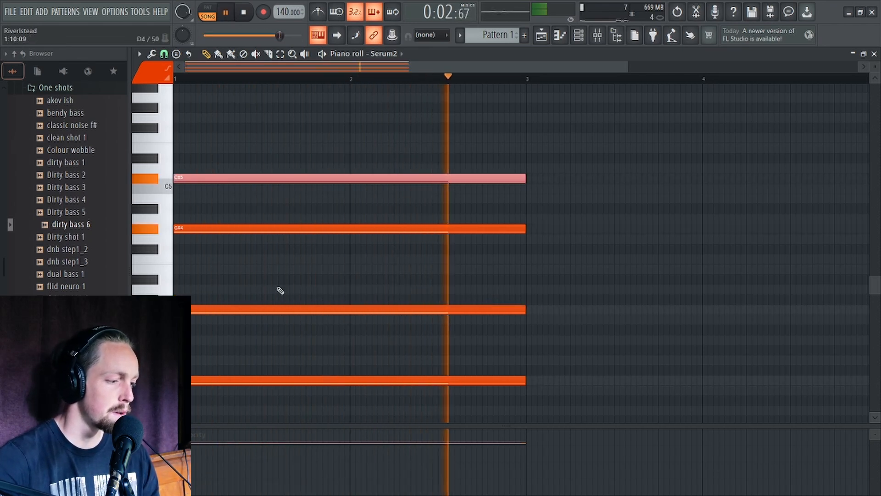
# Select the upper chord notes and transpose them up one octave.
pyautogui.moveTo(250, 342); pyautogui.dragTo(271, 137)
pyautogui.press('space')
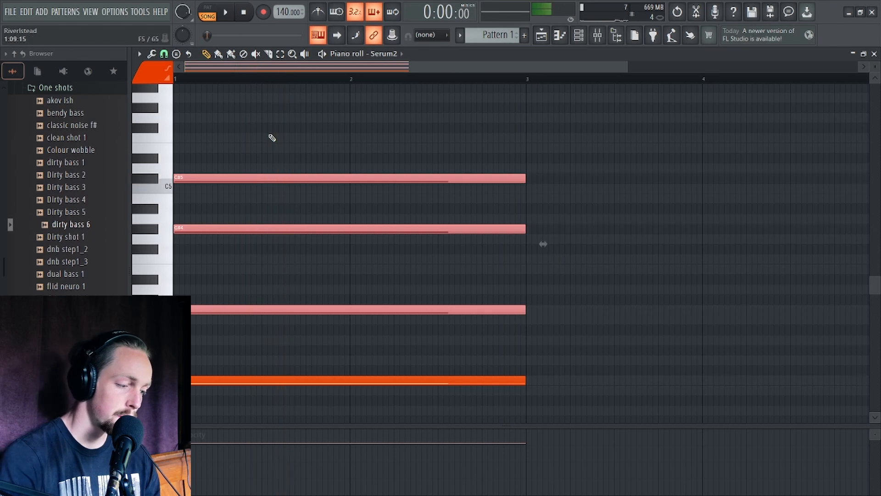
pyautogui.hotkey('ctrl', 'Up')
pyautogui.press('space')
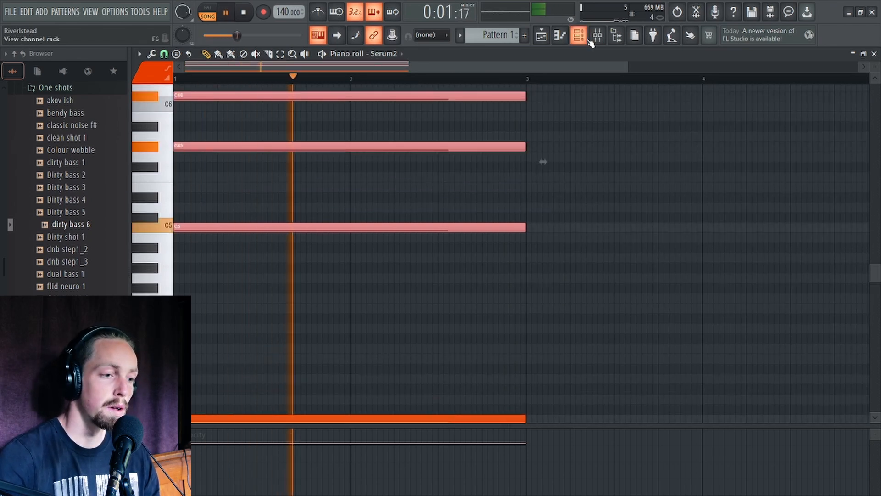
# Reopen the Serum window and set Envelope 1's decay to about 433 ms.
pyautogui.press('F6')
pyautogui.click(349, 357)
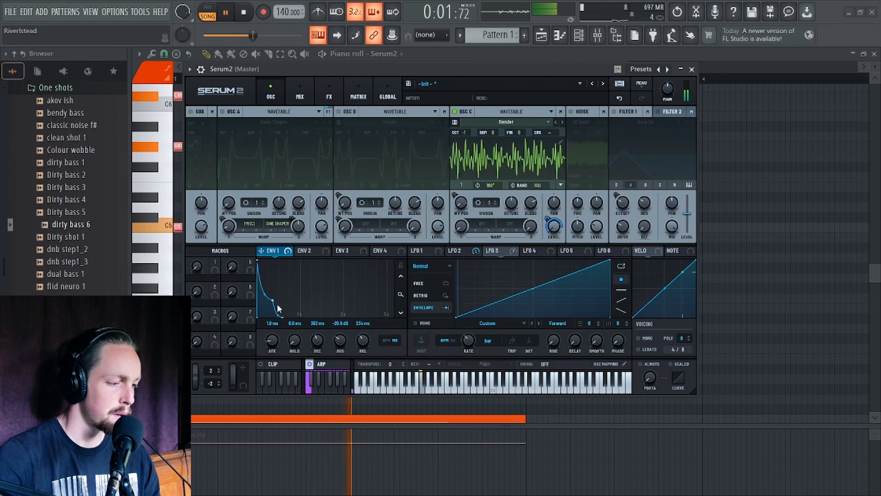
pyautogui.press('space')
pyautogui.moveTo(274, 303); pyautogui.dragTo(275, 303)
pyautogui.press('space')
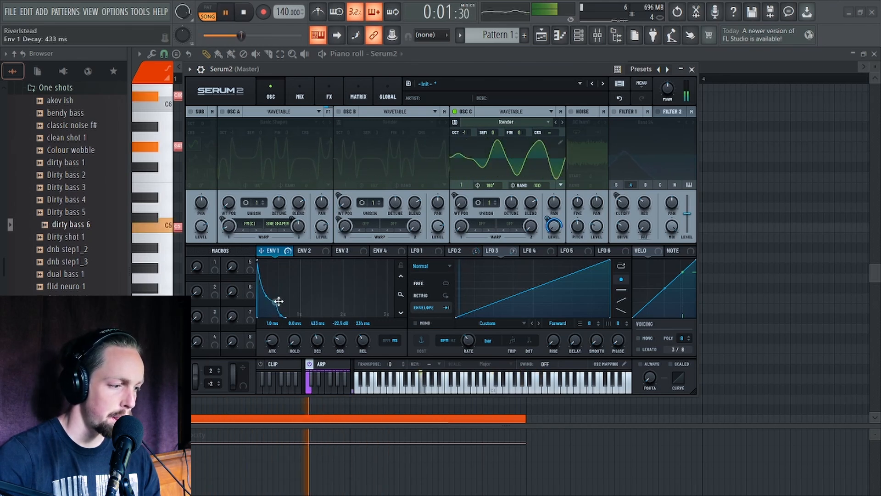
# Set Oscillator C to 2 unison voices with a detune of 0.06 and preview.
pyautogui.click(464, 252)
pyautogui.press('space')
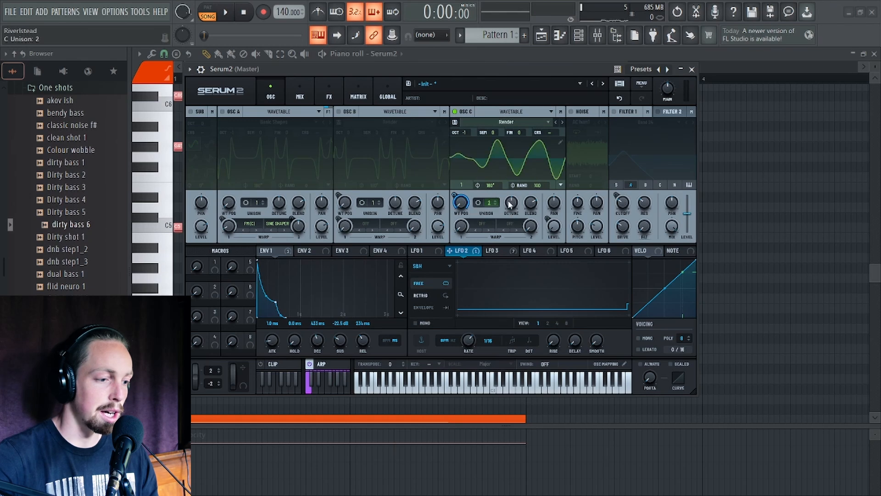
pyautogui.moveTo(509, 204)
pyautogui.mouseDown()
pyautogui.moveTo(511, 221)
pyautogui.moveTo(513, 208)
pyautogui.mouseUp()
pyautogui.press('space')
pyautogui.press('space')
# Remove the Flanger and Phaser effects from the main FX chain.
pyautogui.click(328, 91)
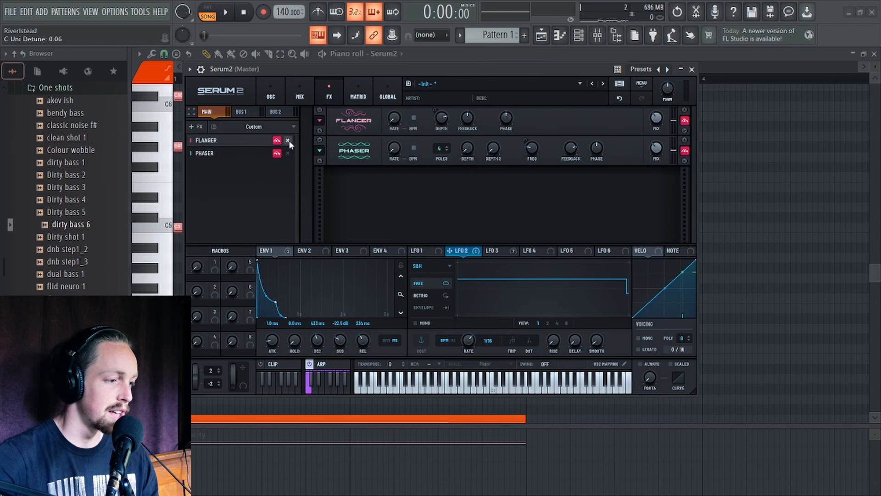
pyautogui.click(288, 140)
pyautogui.click(287, 140)
# Add a Delay effect to the main chain and set it to Ping-Pong mode.
pyautogui.click(221, 128)
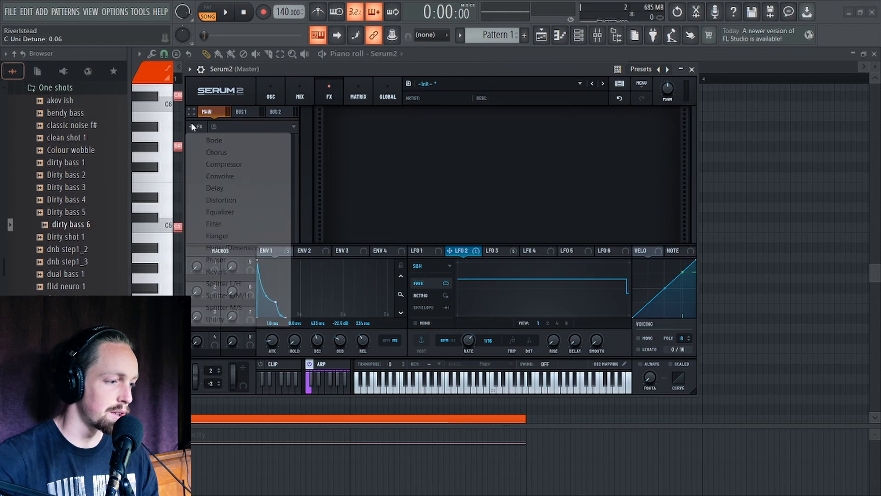
pyautogui.click(223, 191)
pyautogui.click(399, 126)
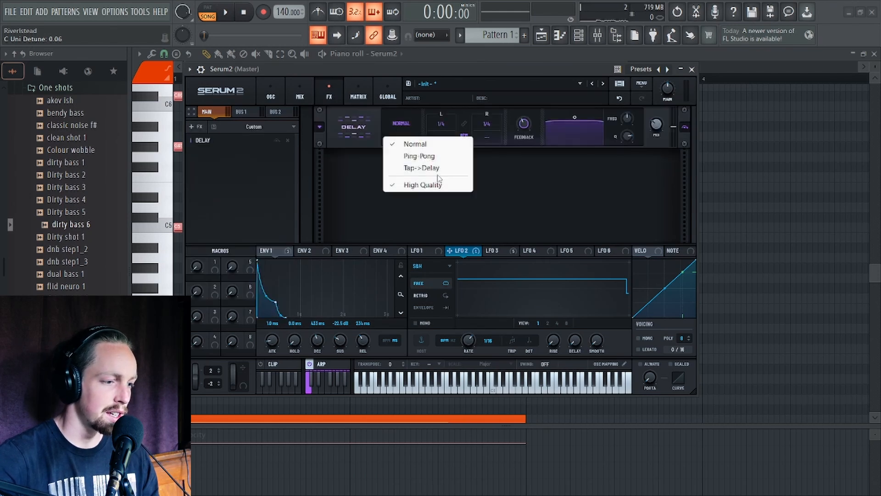
pyautogui.click(433, 157)
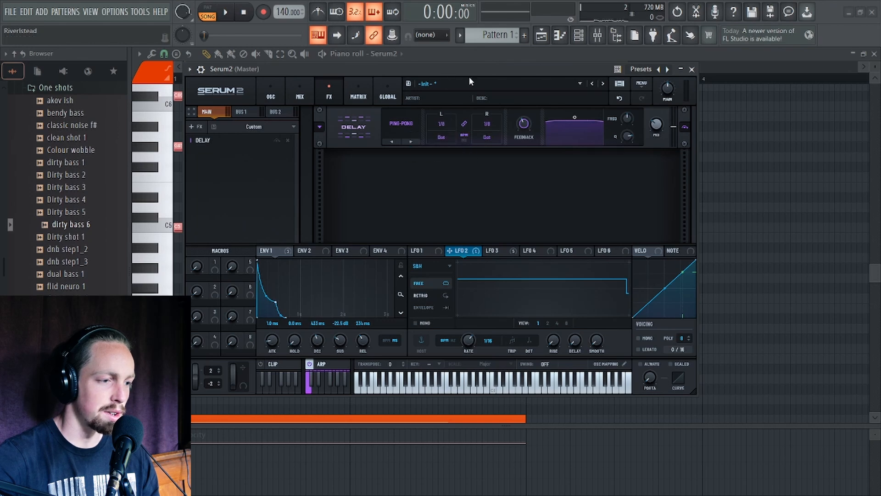
# Play back the sound with the delay and return to the oscillator page.
pyautogui.moveTo(552, 73); pyautogui.dragTo(546, 126)
pyautogui.press('space')
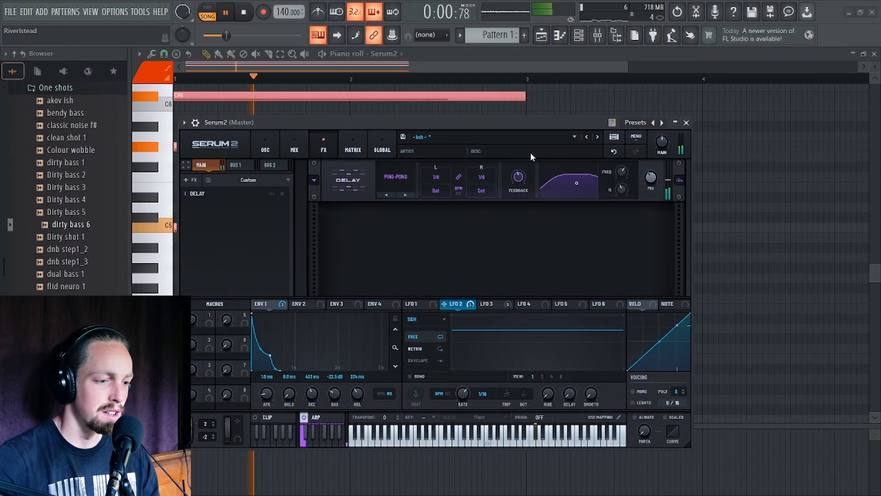
pyautogui.click(265, 148)
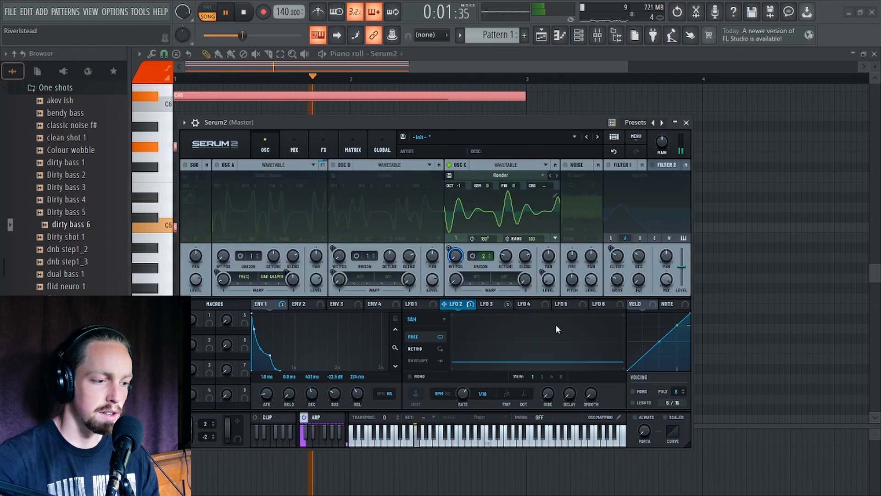
pyautogui.moveTo(449, 123); pyautogui.dragTo(450, 87)
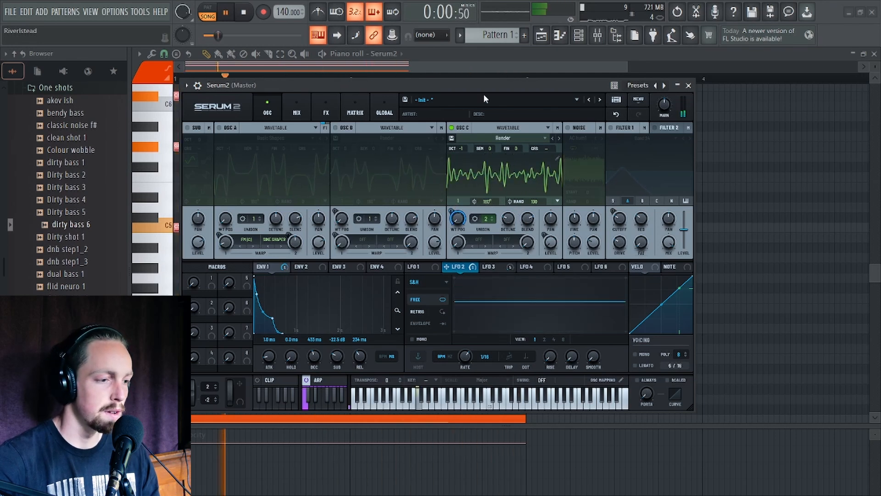
pyautogui.moveTo(486, 87)
pyautogui.mouseDown()
pyautogui.moveTo(487, 74)
pyautogui.moveTo(501, 87)
pyautogui.mouseUp()
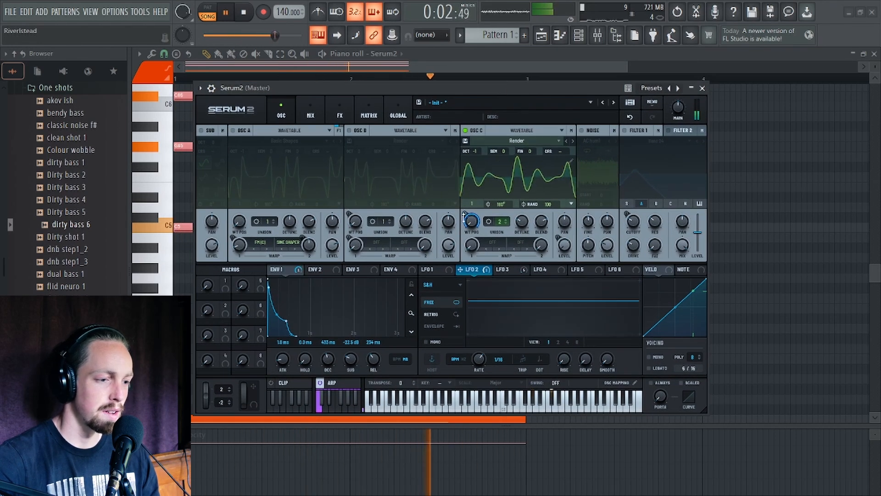
pyautogui.press('space')
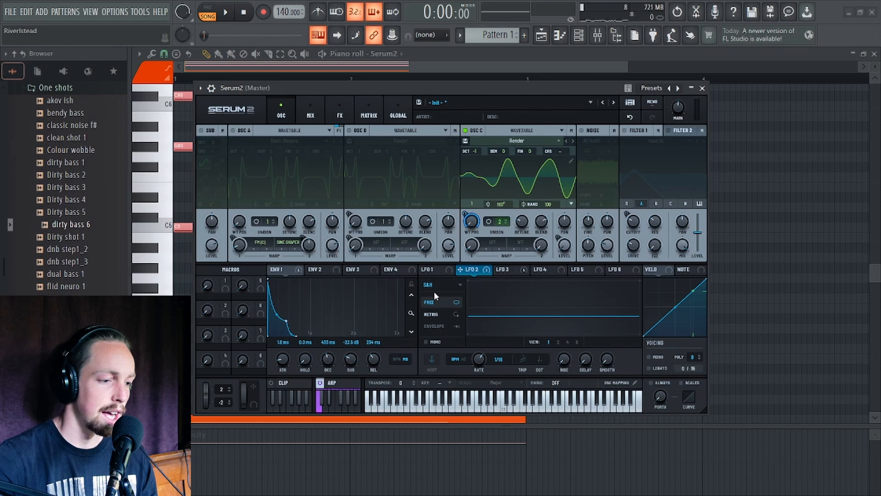
# Set Oscillator C's warp mode to Bend +/-.
pyautogui.click(493, 245)
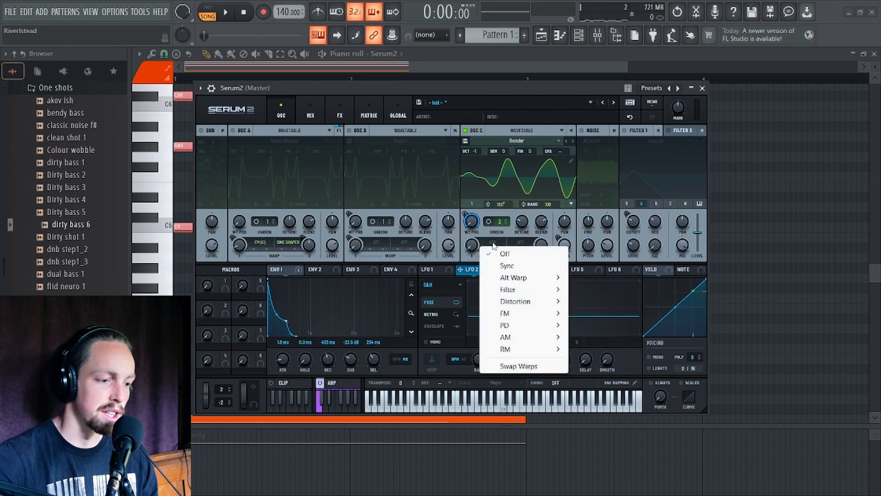
pyautogui.moveTo(516, 278)
pyautogui.click(598, 301)
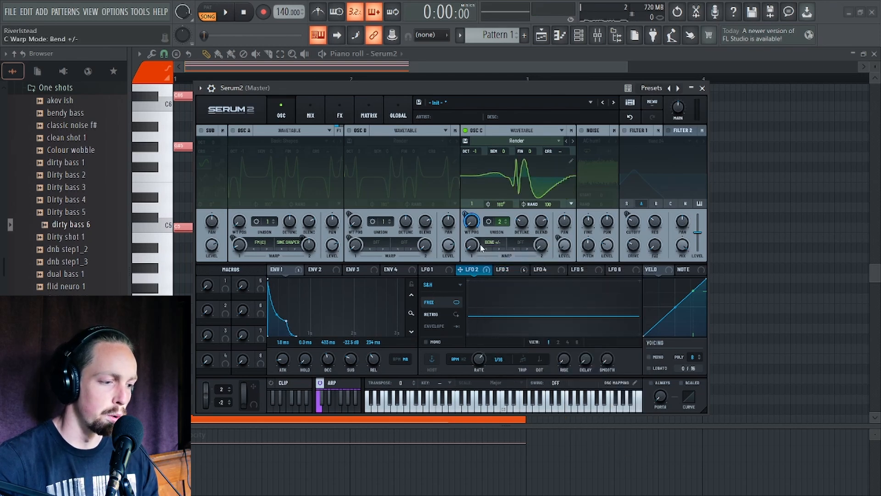
pyautogui.press('space')
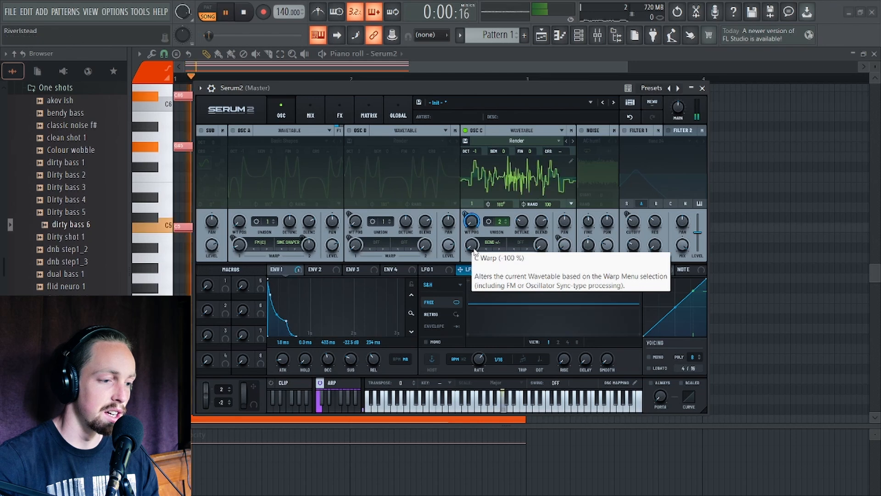
# Modulate Oscillator C's warp with LFO 2 at -100% amount.
pyautogui.moveTo(472, 246); pyautogui.dragTo(476, 265)
pyautogui.press('space')
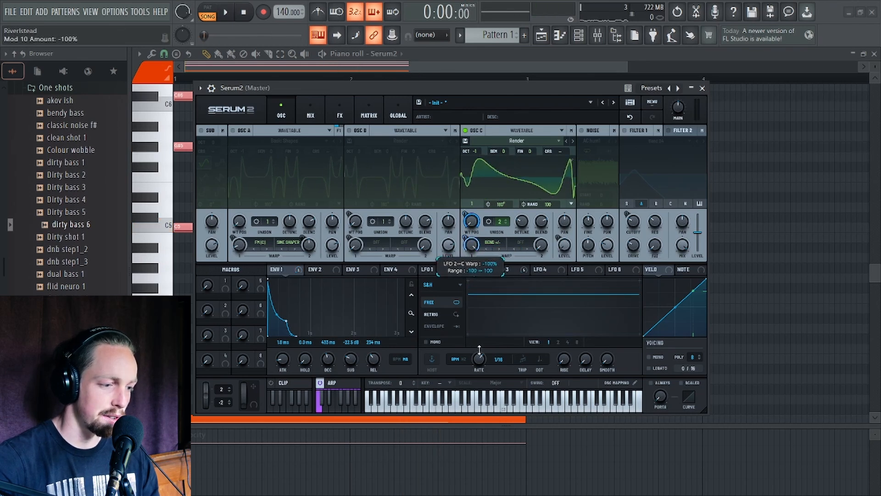
# Preview the sound and open the arpeggiator settings page.
pyautogui.moveTo(490, 91); pyautogui.dragTo(480, 81)
pyautogui.press('space')
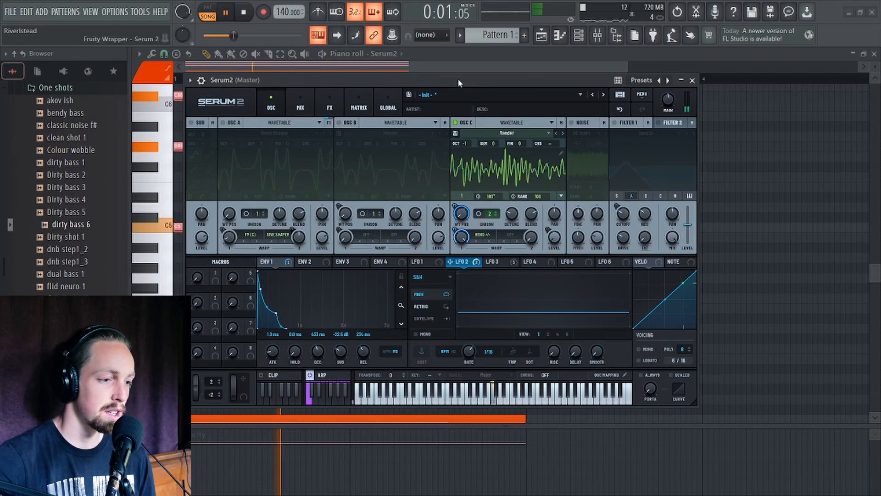
pyautogui.moveTo(458, 79); pyautogui.dragTo(492, 86)
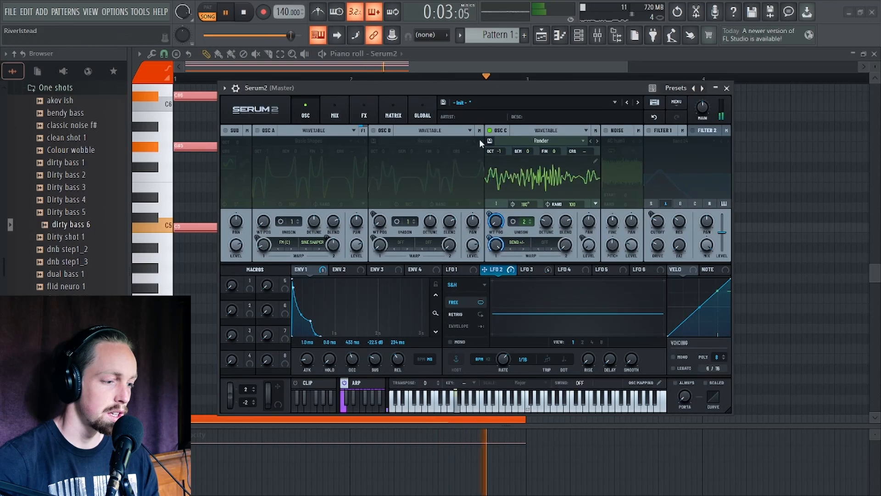
pyautogui.press('space')
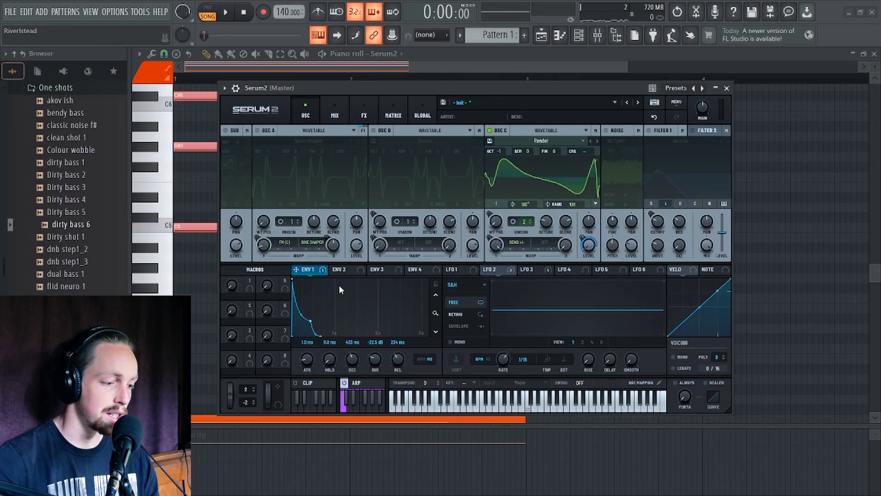
pyautogui.click(354, 385)
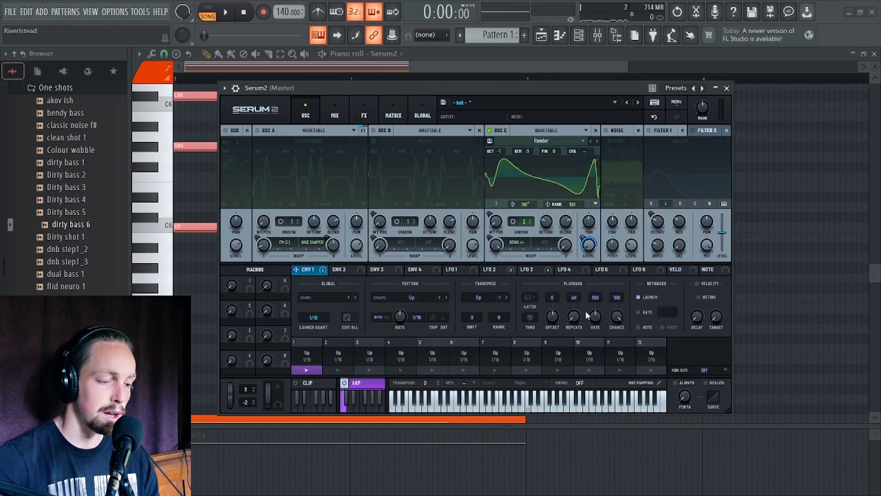
pyautogui.press('space')
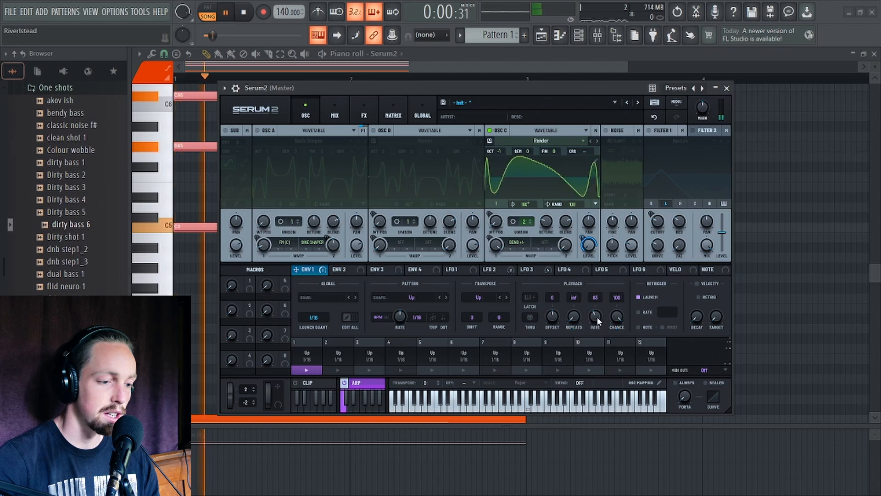
# Lower the arpeggiator's rate to 70 and shorten Envelope 1's decay to about 307 ms while previewing.
pyautogui.moveTo(595, 314)
pyautogui.mouseDown()
pyautogui.moveTo(596, 342)
pyautogui.moveTo(602, 304)
pyautogui.moveTo(595, 317)
pyautogui.mouseUp()
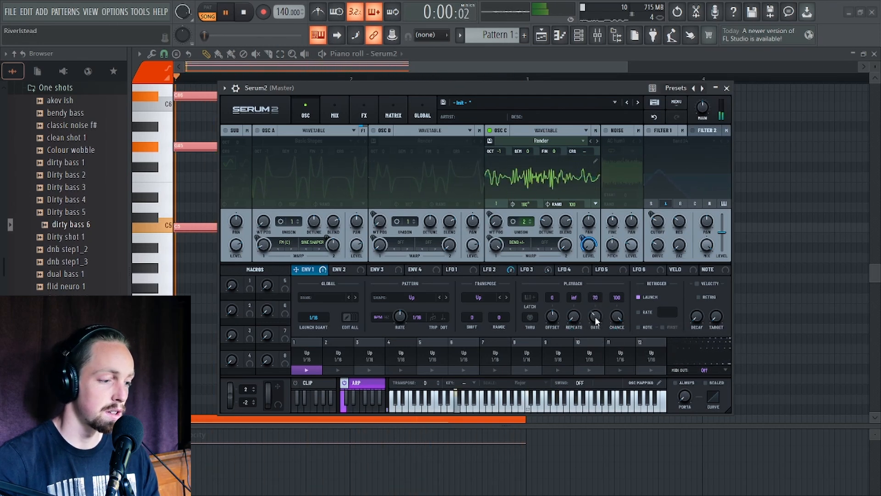
pyautogui.click(322, 270)
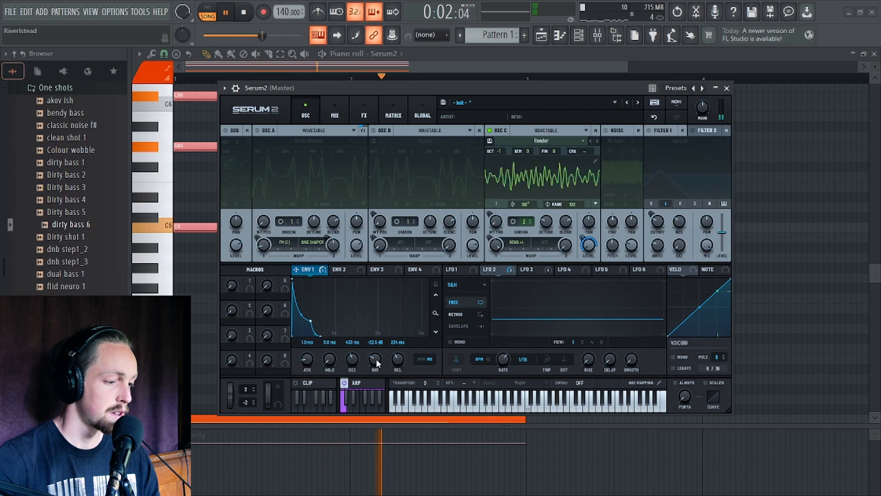
pyautogui.press('space')
pyautogui.press('space')
pyautogui.moveTo(351, 363); pyautogui.dragTo(351, 360)
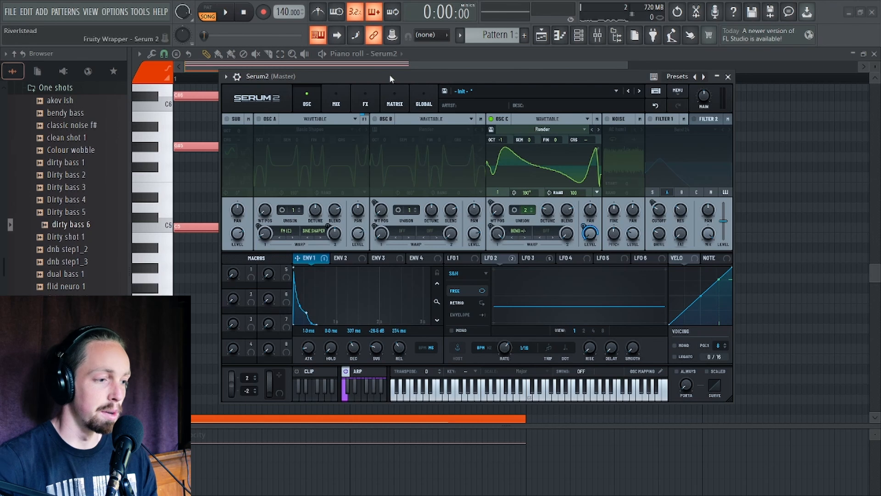
pyautogui.moveTo(390, 77)
pyautogui.mouseDown()
pyautogui.moveTo(381, 99)
pyautogui.moveTo(381, 86)
pyautogui.mouseUp()
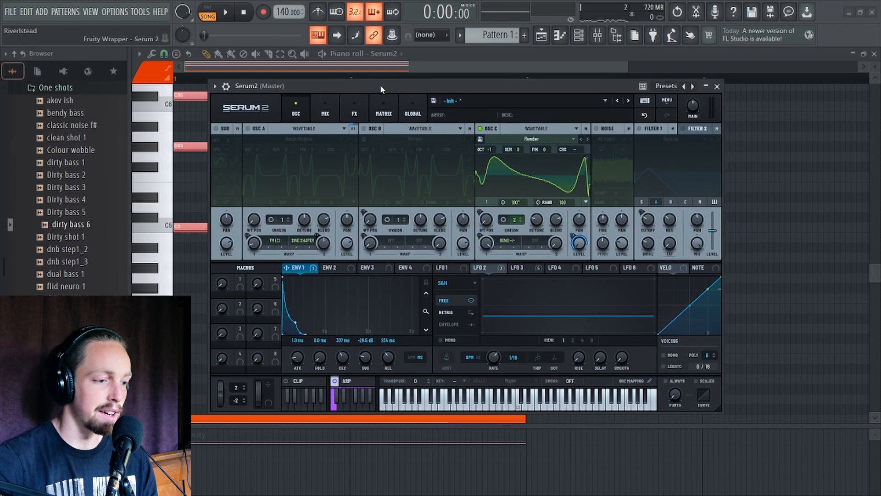
pyautogui.click(354, 110)
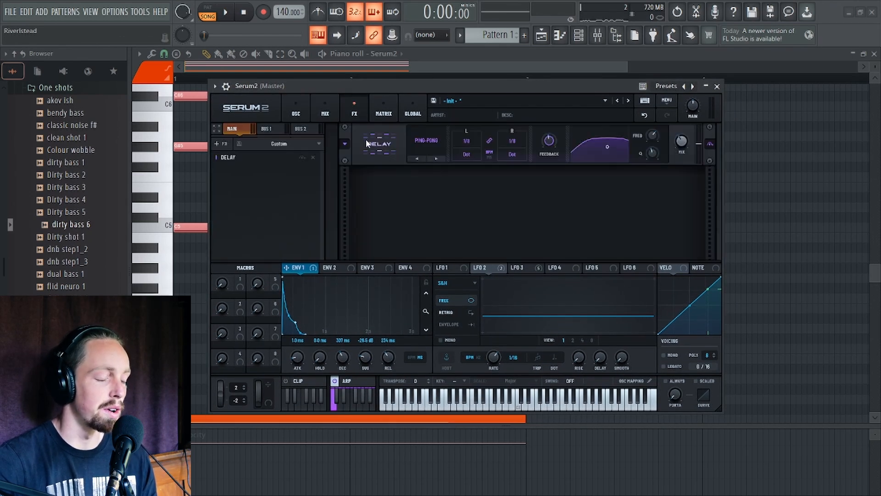
pyautogui.click(296, 110)
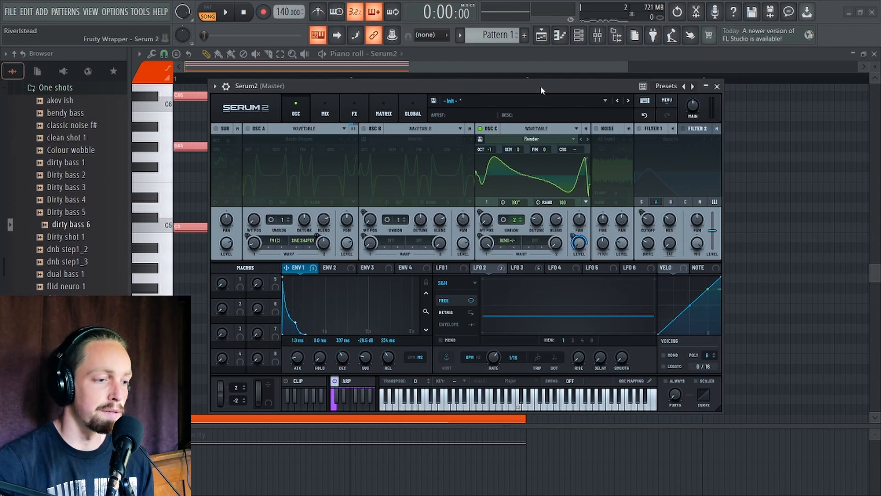
pyautogui.moveTo(541, 87); pyautogui.dragTo(507, 83)
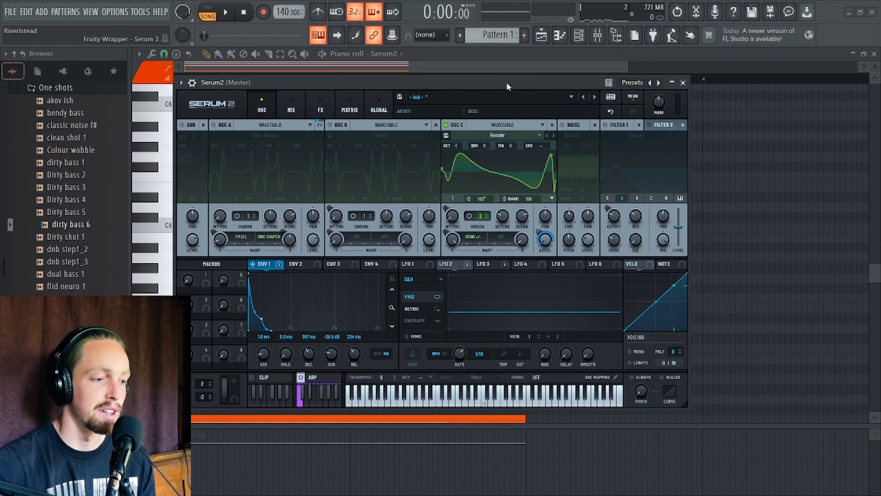
pyautogui.moveTo(507, 84)
pyautogui.mouseDown()
pyautogui.moveTo(517, 85)
pyautogui.moveTo(507, 85)
pyautogui.mouseUp()
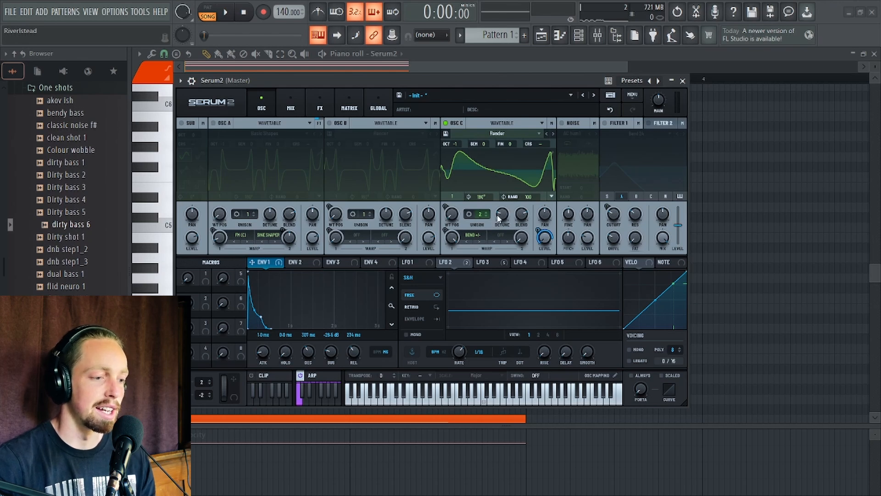
pyautogui.moveTo(485, 81)
pyautogui.mouseDown()
pyautogui.moveTo(491, 73)
pyautogui.moveTo(484, 73)
pyautogui.mouseUp()
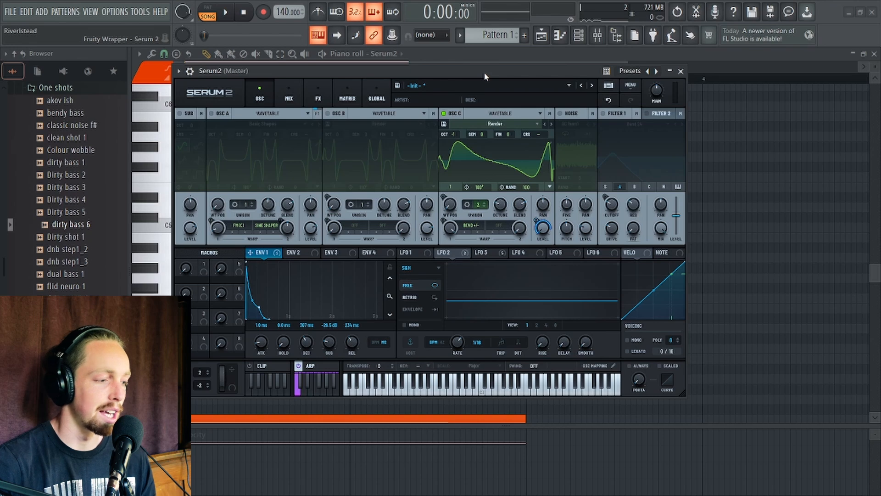
pyautogui.moveTo(485, 73); pyautogui.dragTo(477, 82)
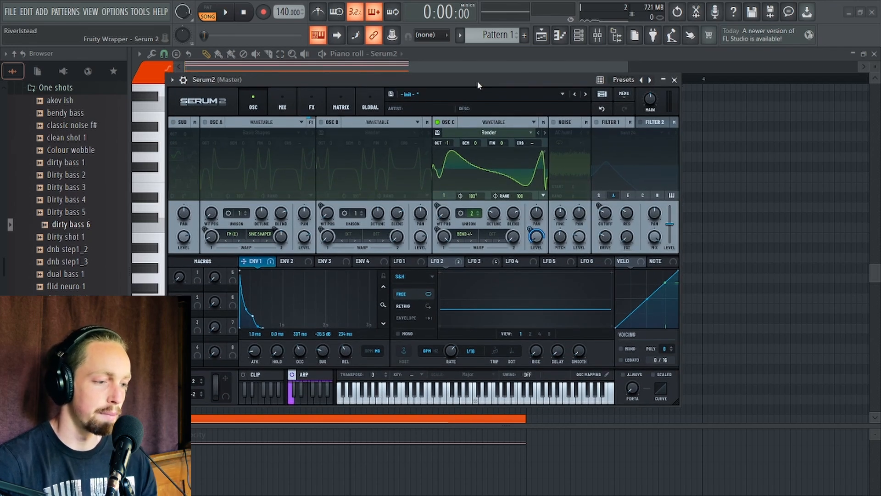
# Enable Filter 1 and set its cutoff to about 294 Hz while previewing the sound.
pyautogui.click(597, 122)
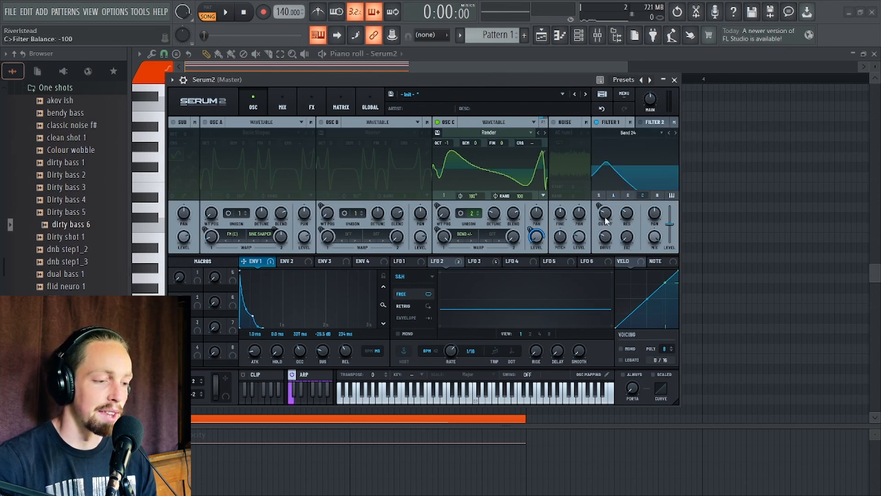
pyautogui.moveTo(606, 220)
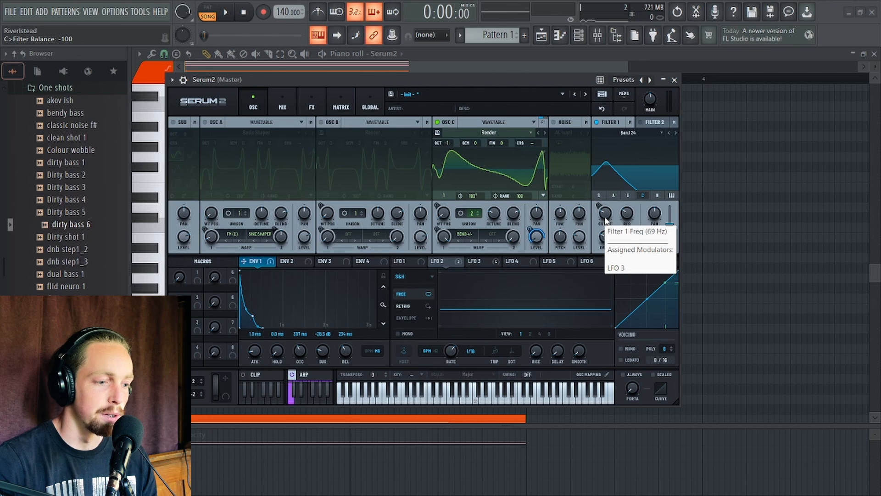
pyautogui.press('space')
pyautogui.moveTo(605, 221)
pyautogui.mouseDown()
pyautogui.moveTo(605, 178)
pyautogui.moveTo(610, 226)
pyautogui.mouseUp()
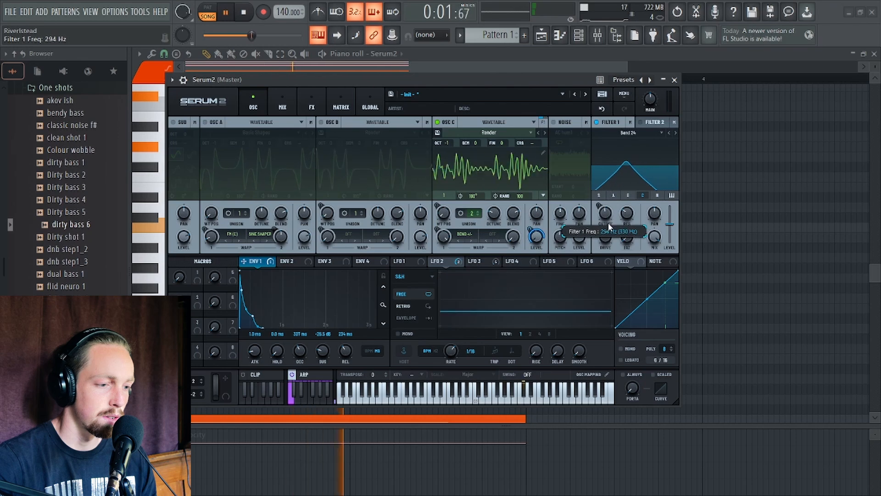
pyautogui.press('space')
# Switch Filter 1's type to the Cmb+ filter from the Flanges category.
pyautogui.click(628, 133)
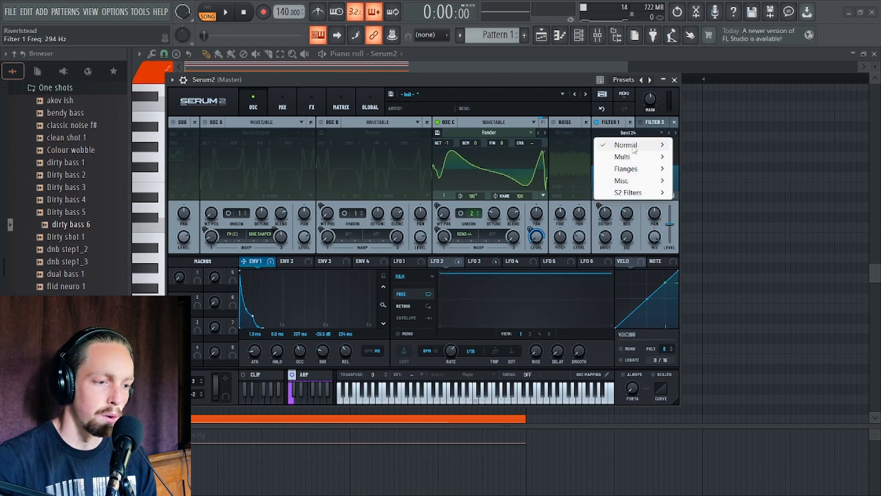
pyautogui.moveTo(633, 149)
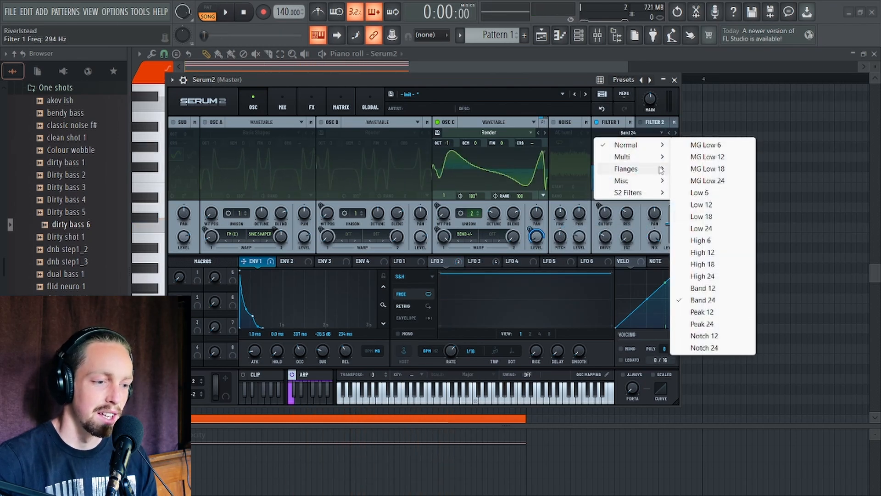
pyautogui.moveTo(661, 170)
pyautogui.click(695, 129)
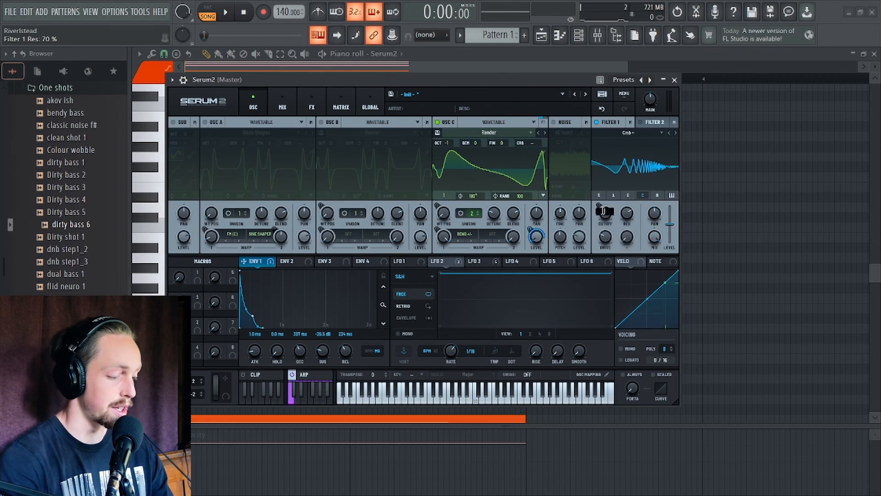
# Shorten Envelope 1's decay to 240 ms while playing back the sound.
pyautogui.press('space')
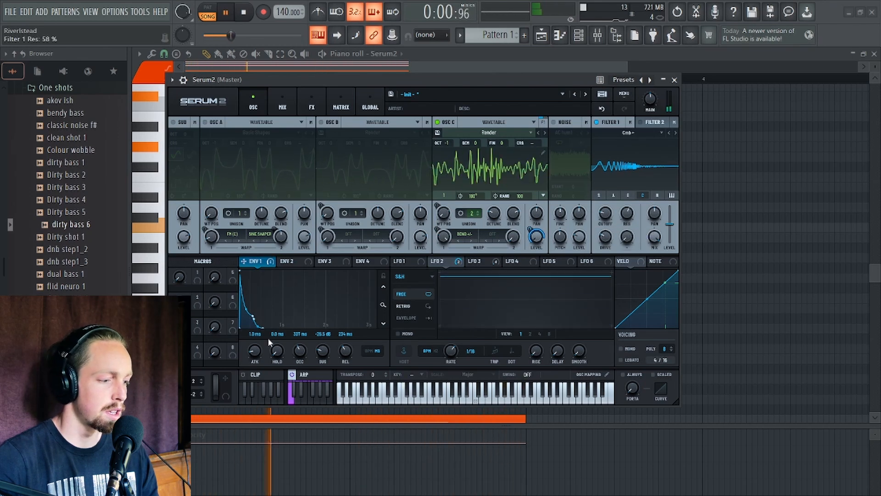
pyautogui.moveTo(253, 318); pyautogui.dragTo(247, 323)
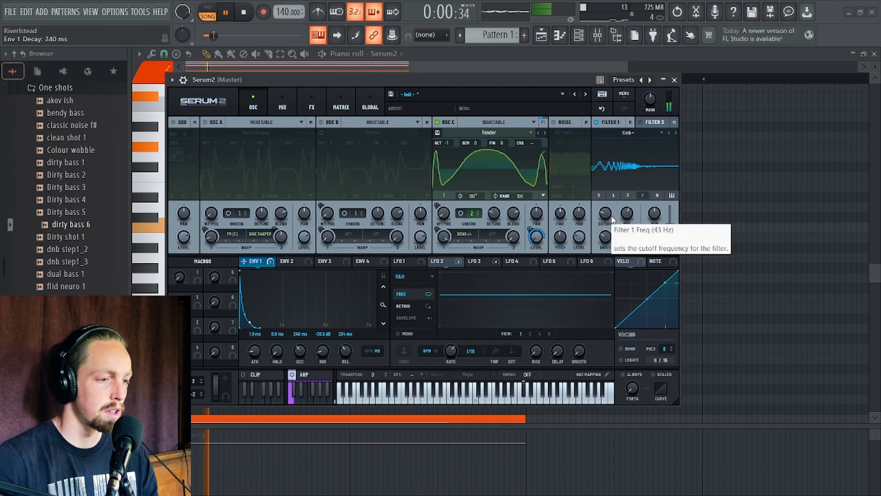
pyautogui.press('space')
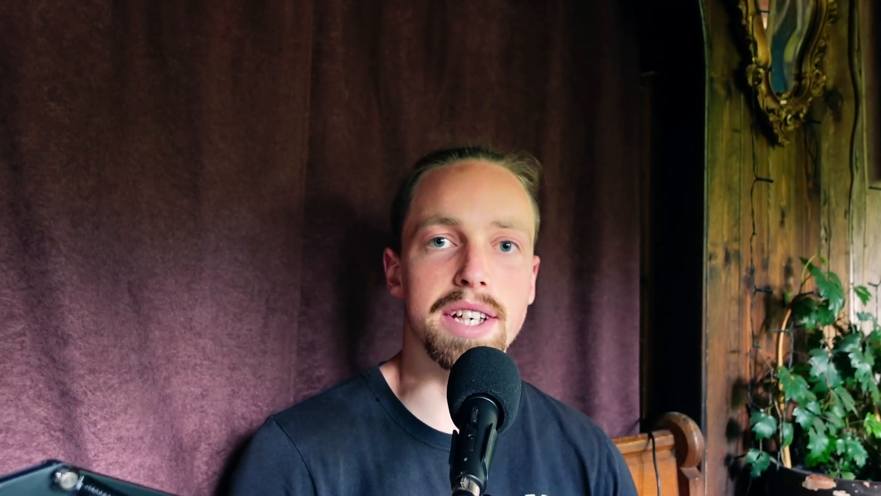